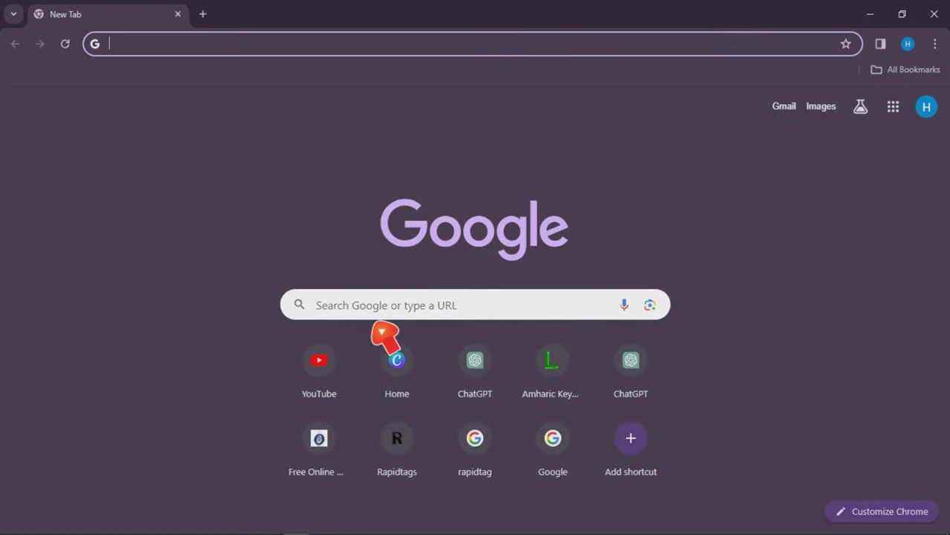
# Step: Google 'mendley referance manager' and open the Mendeley Reference Manager page on mendeley.com
pyautogui.click(355, 314)
pyautogui.write('mend')
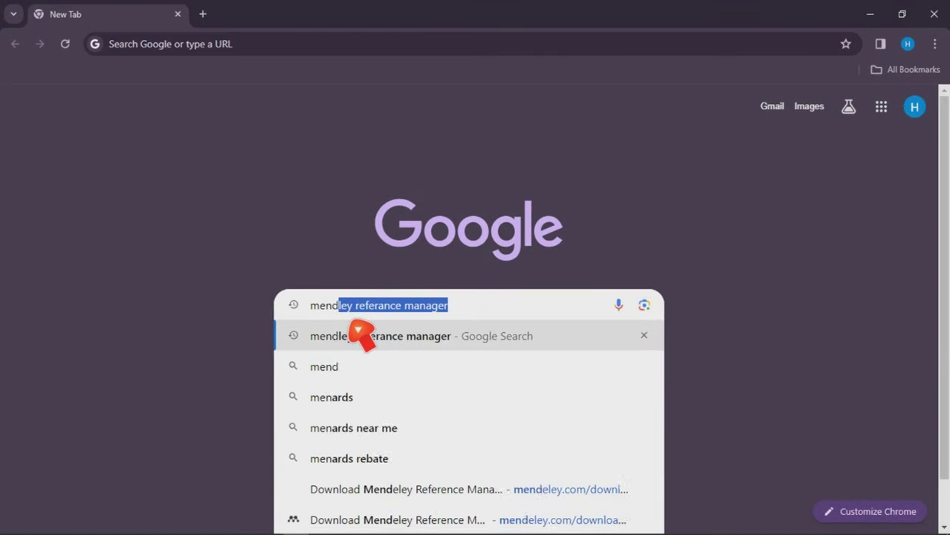
pyautogui.write('ley r')
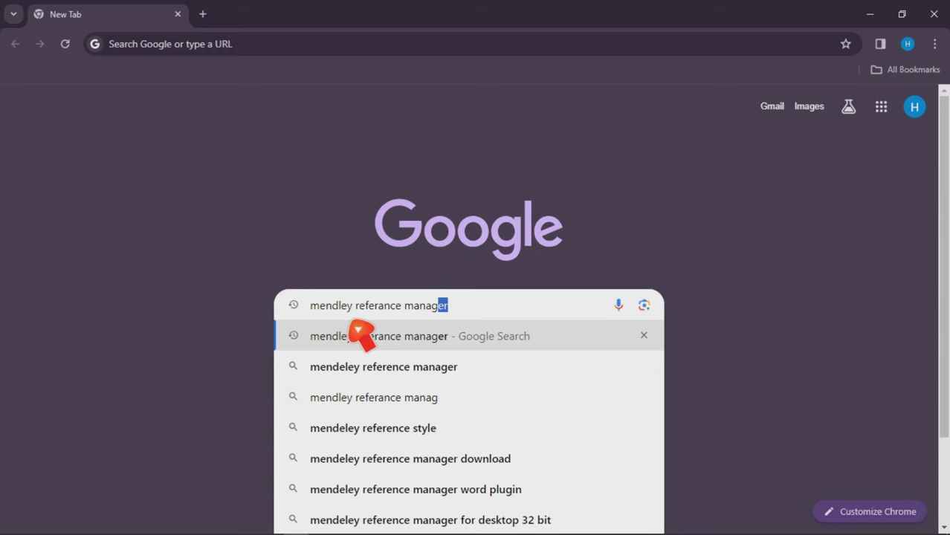
pyautogui.write('efer')
pyautogui.press('Return')
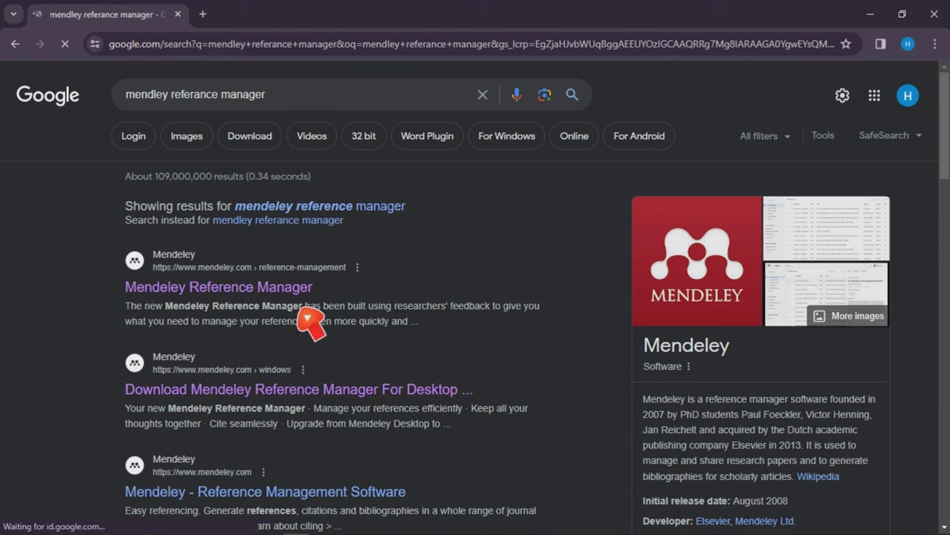
pyautogui.click(245, 295)
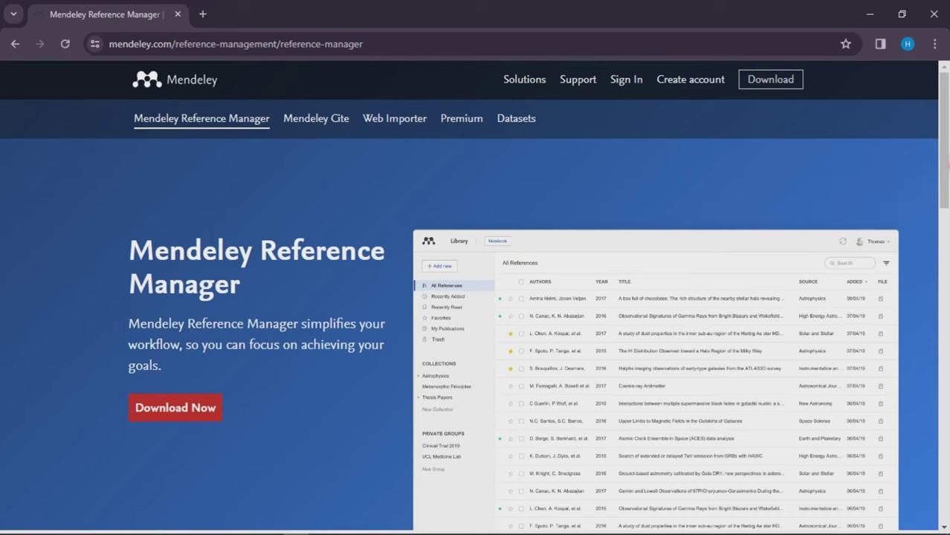
pyautogui.scroll(-1, 206, 374)
# Step: Download the Mendeley Reference Manager installer for Windows and check it in Chrome's downloads
pyautogui.click(200, 386)
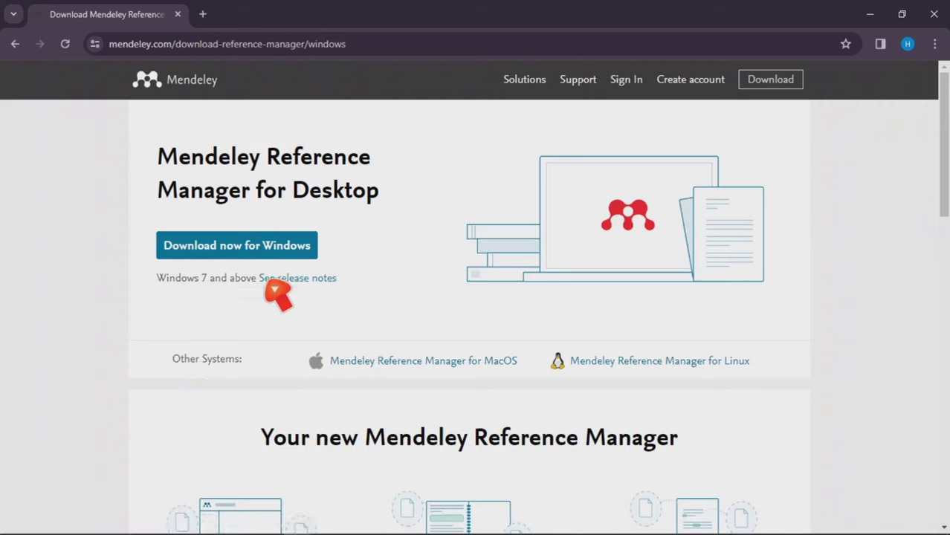
pyautogui.moveTo(157, 279); pyautogui.dragTo(214, 280)
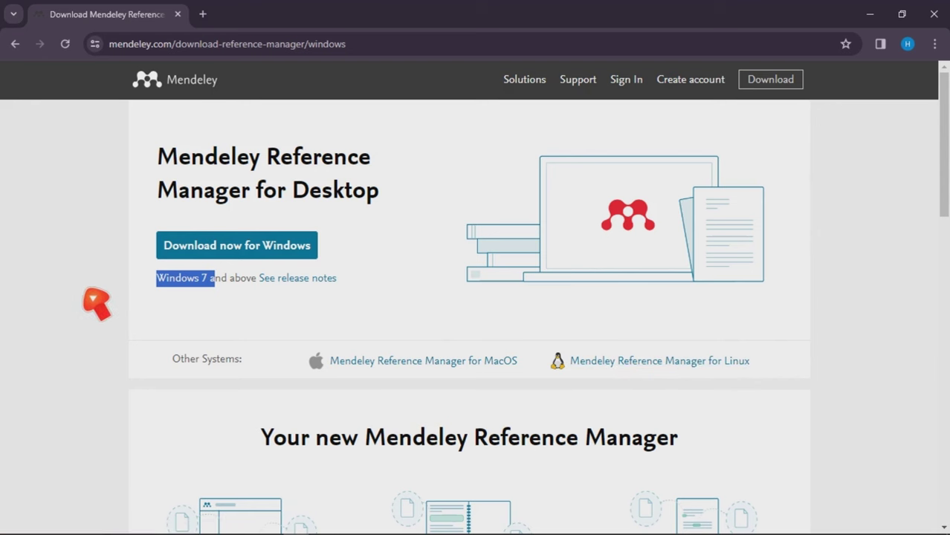
pyautogui.click(59, 269)
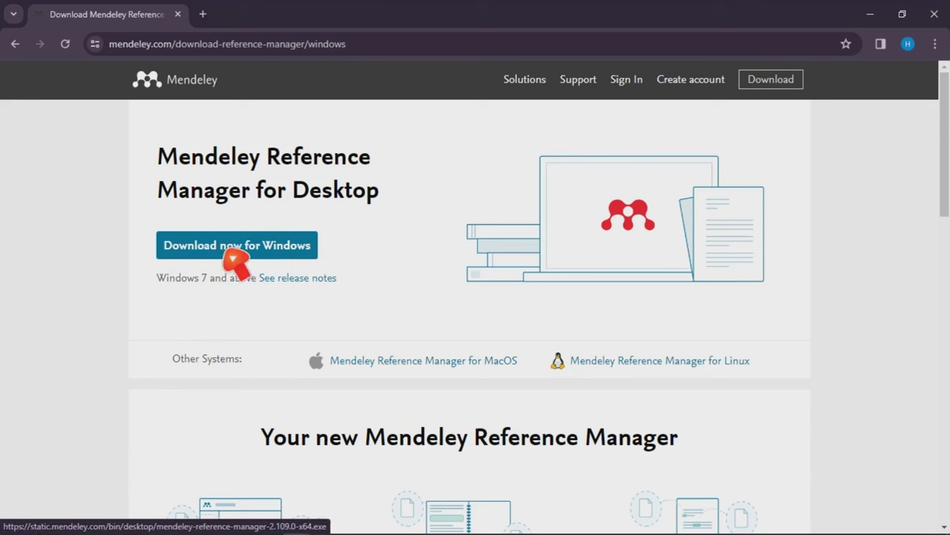
pyautogui.click(236, 255)
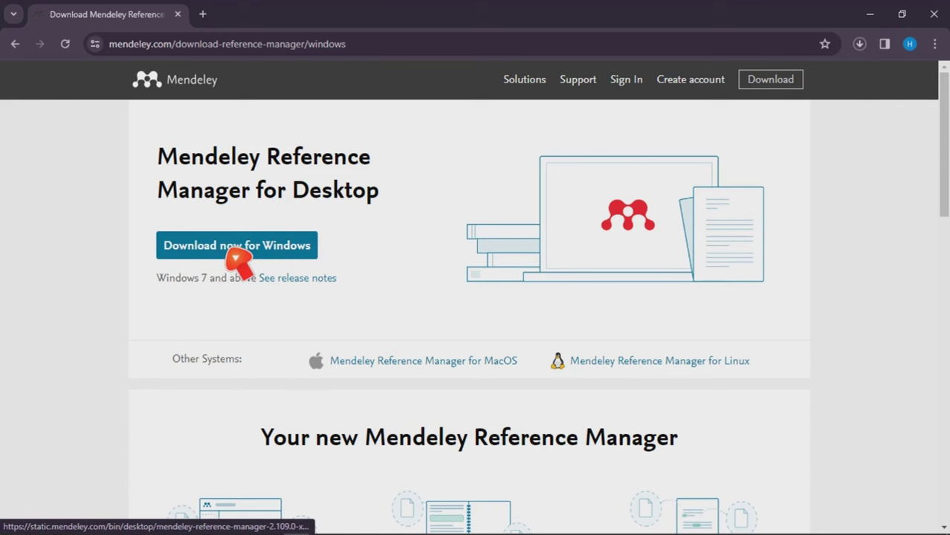
pyautogui.click(860, 46)
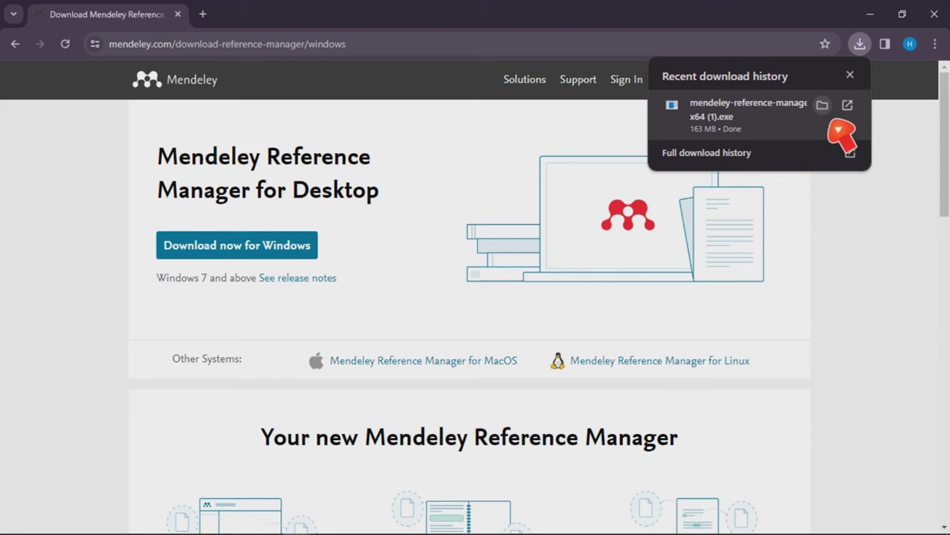
# Step: Show the mendeley-reference-manager installer in Downloads and run it as administrator
pyautogui.click(822, 106)
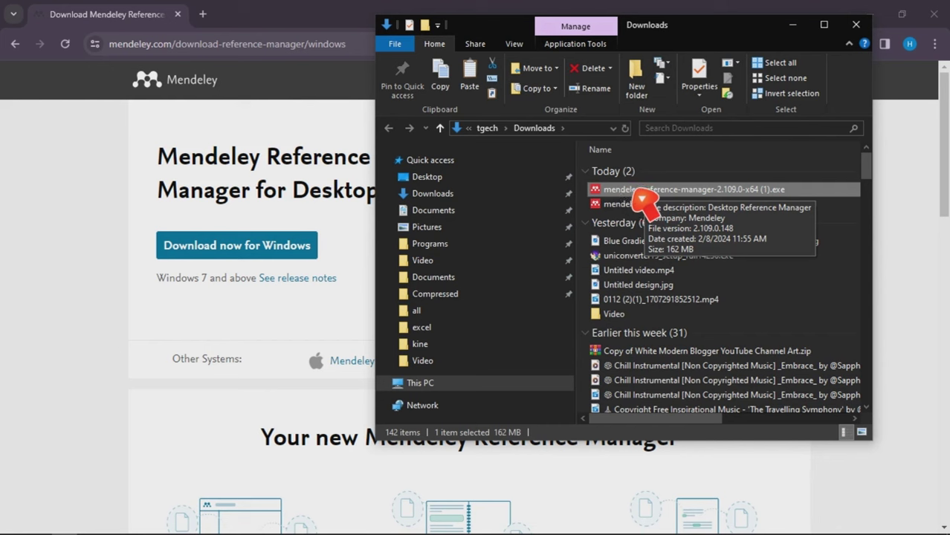
pyautogui.rightClick(642, 199)
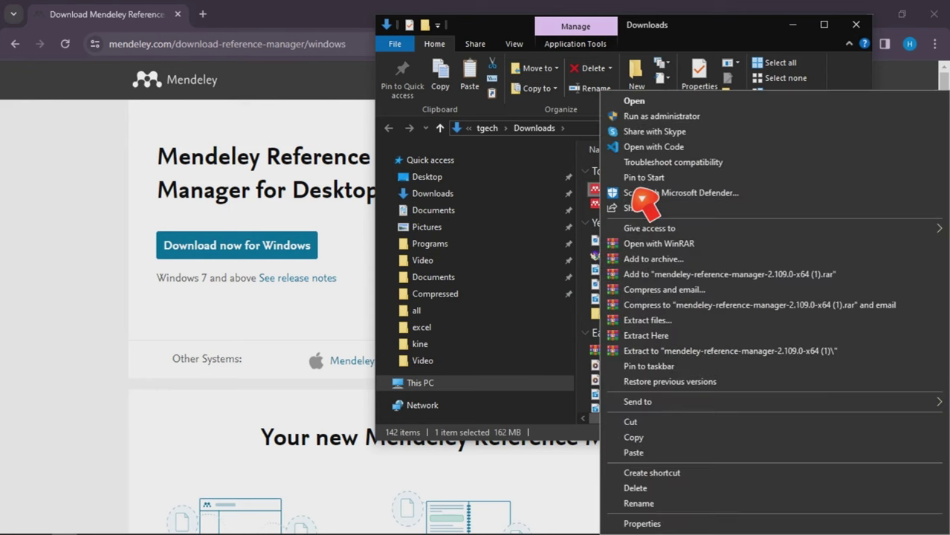
pyautogui.click(676, 117)
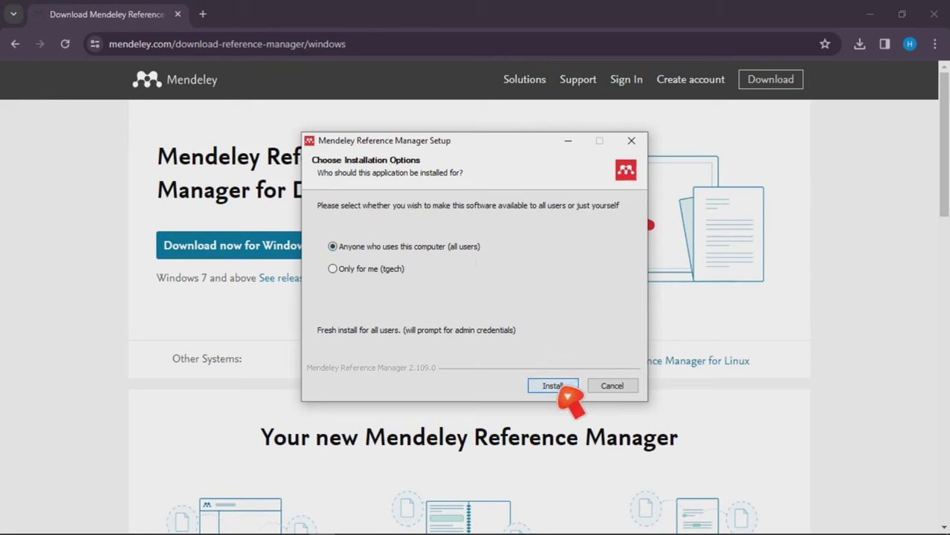
# Step: Install Mendeley Reference Manager for all users and finish with 'Run Mendeley Reference Manager' checked
pyautogui.click(559, 388)
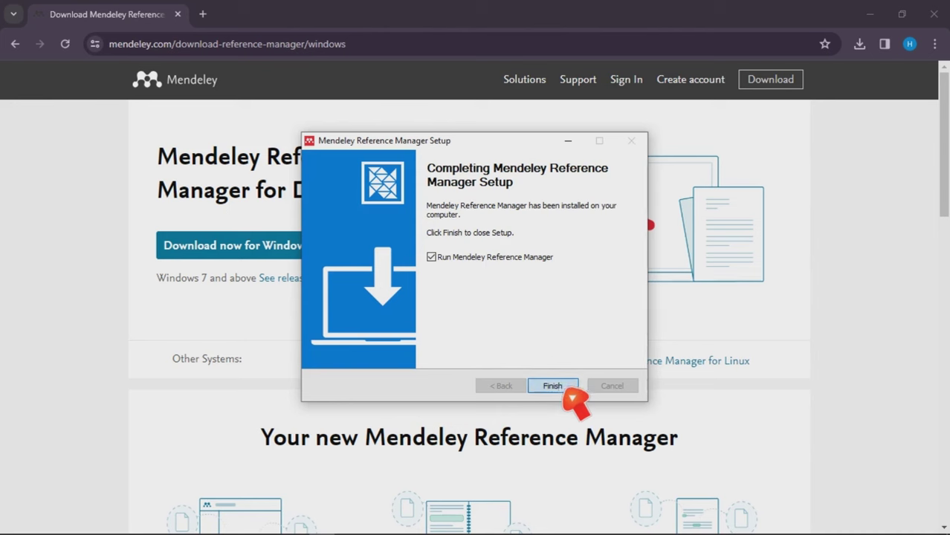
pyautogui.click(572, 398)
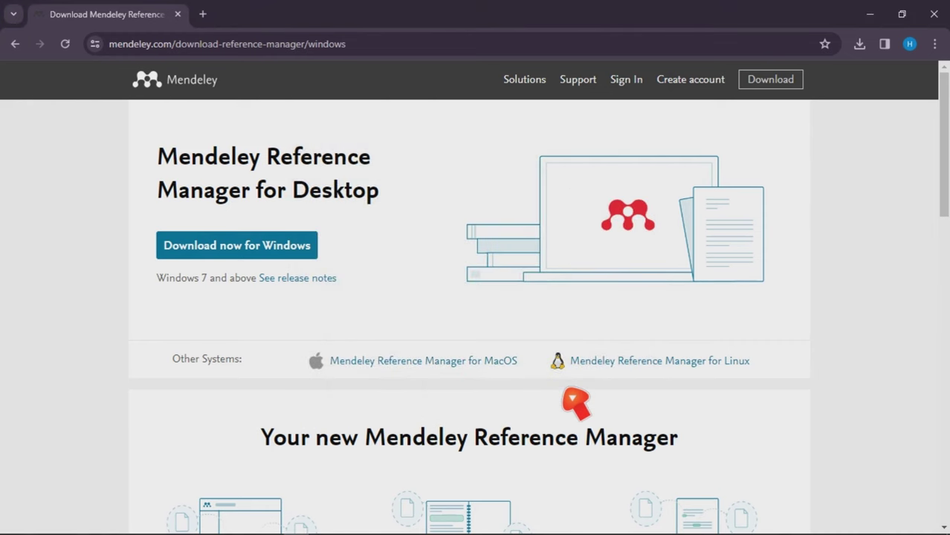
# Step: Minimize Chrome to reveal the desktop and launch Mendeley Reference Manager
pyautogui.click(868, 14)
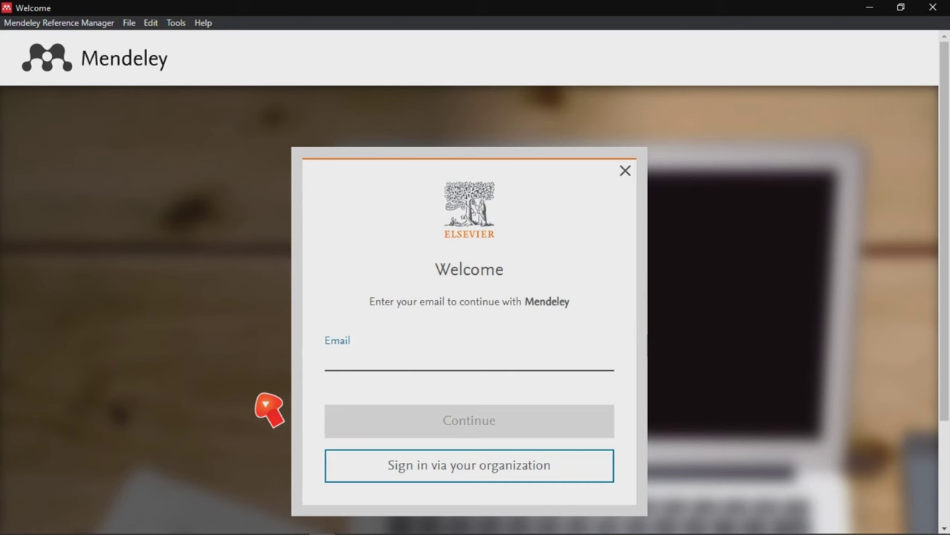
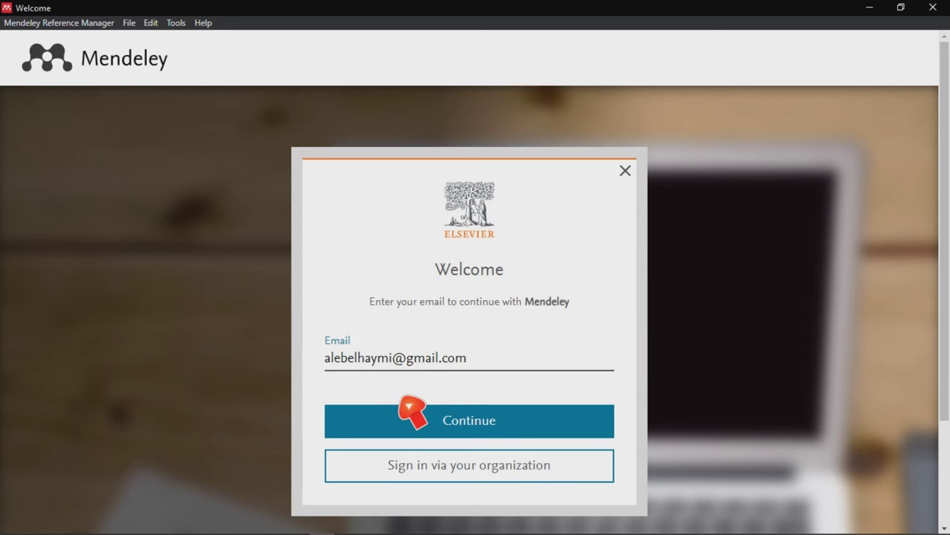
# Step: Sign up with the email, fill given and family names and a pasted strong password, then register
pyautogui.click(495, 429)
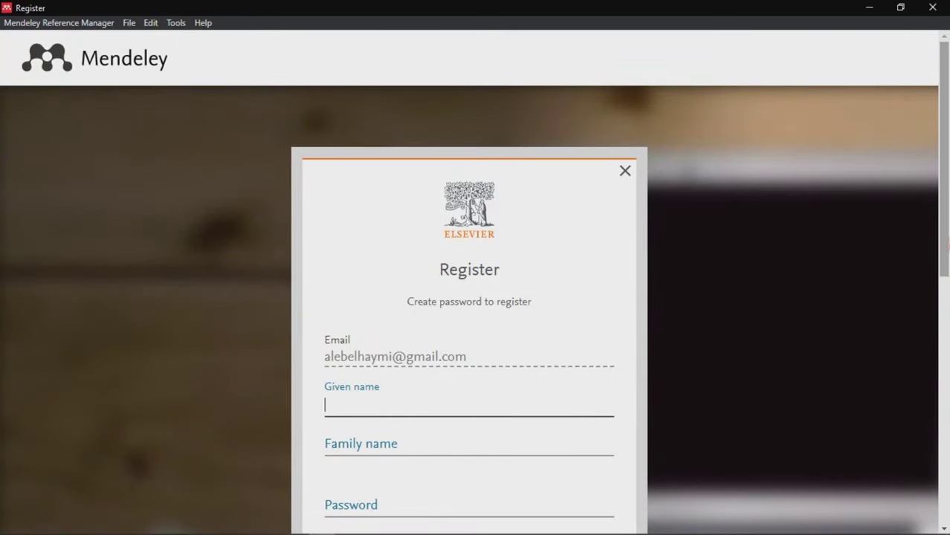
pyautogui.moveTo(944, 242); pyautogui.dragTo(944, 325)
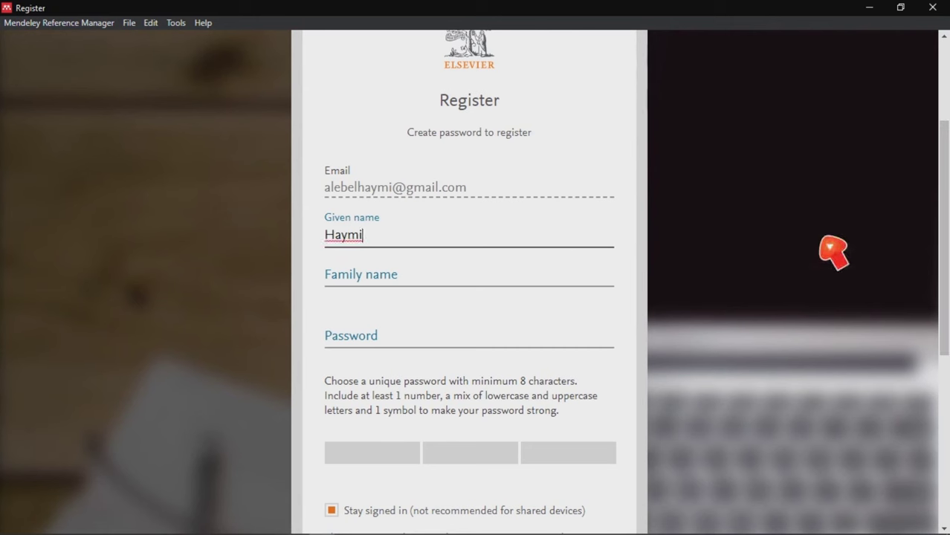
pyautogui.click(377, 278)
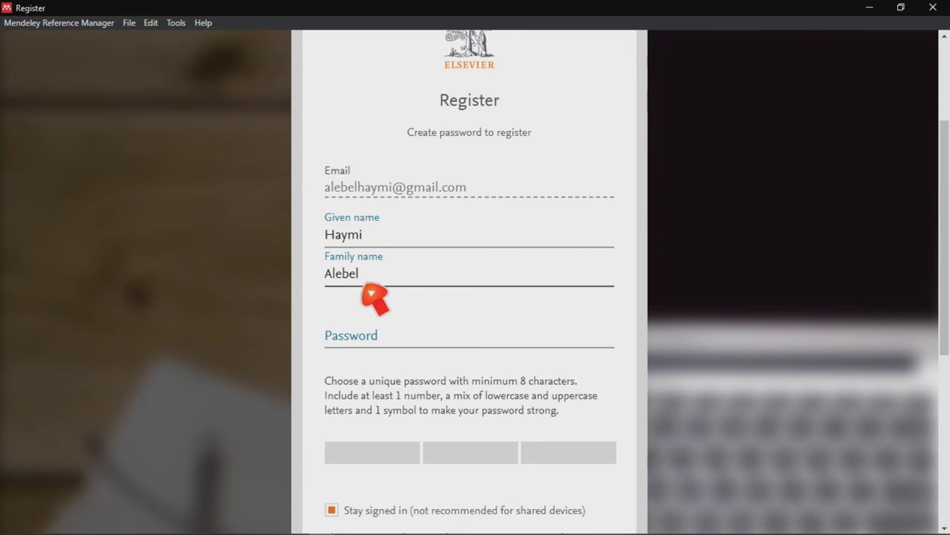
pyautogui.click(364, 344)
pyautogui.write('•')
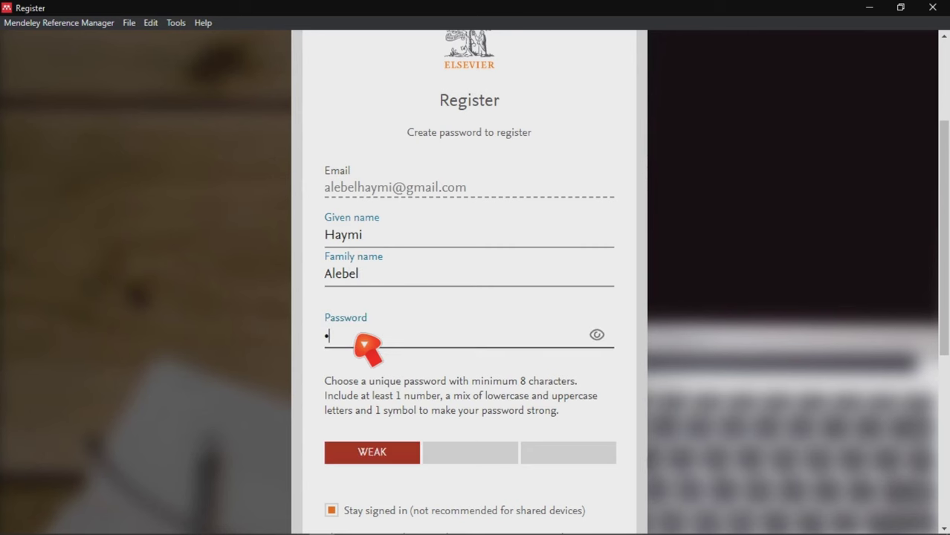
pyautogui.hotkey('ctrl', 'v')
pyautogui.scroll(-5, 460, 330)
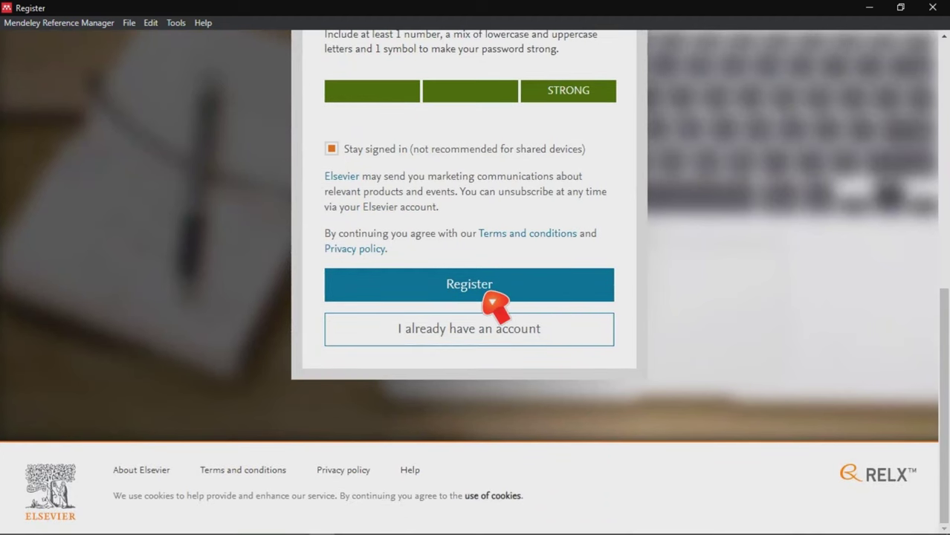
pyautogui.click(487, 294)
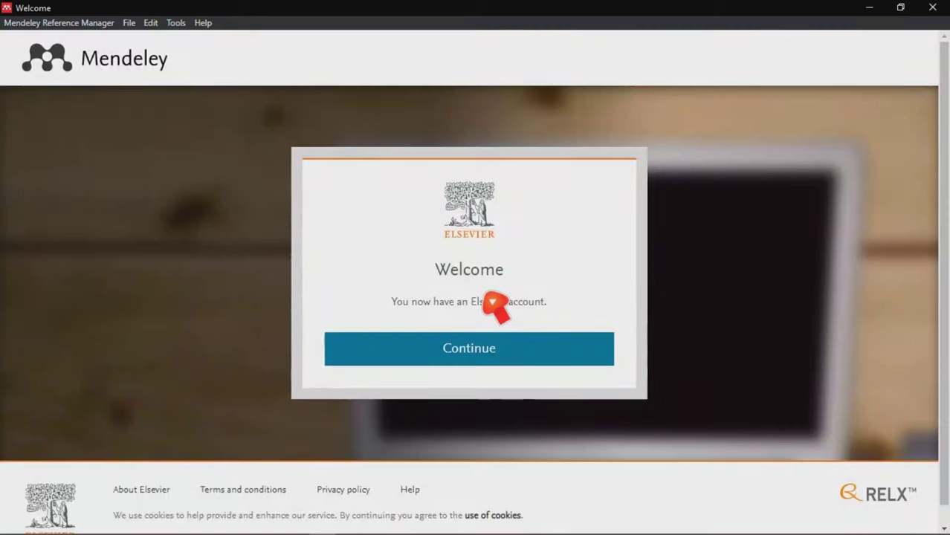
# Step: Continue past the Welcome screen into the library and show the empty All References view
pyautogui.click(542, 361)
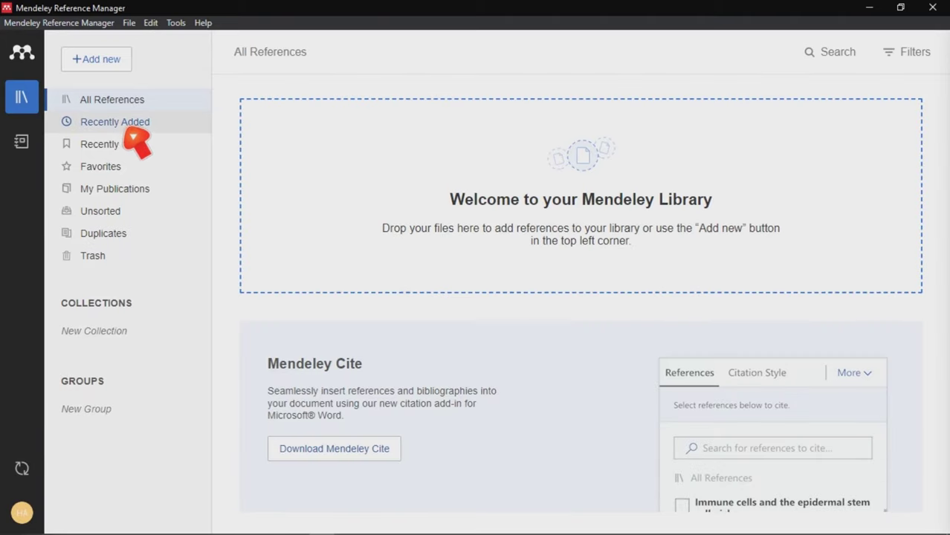
pyautogui.click(133, 137)
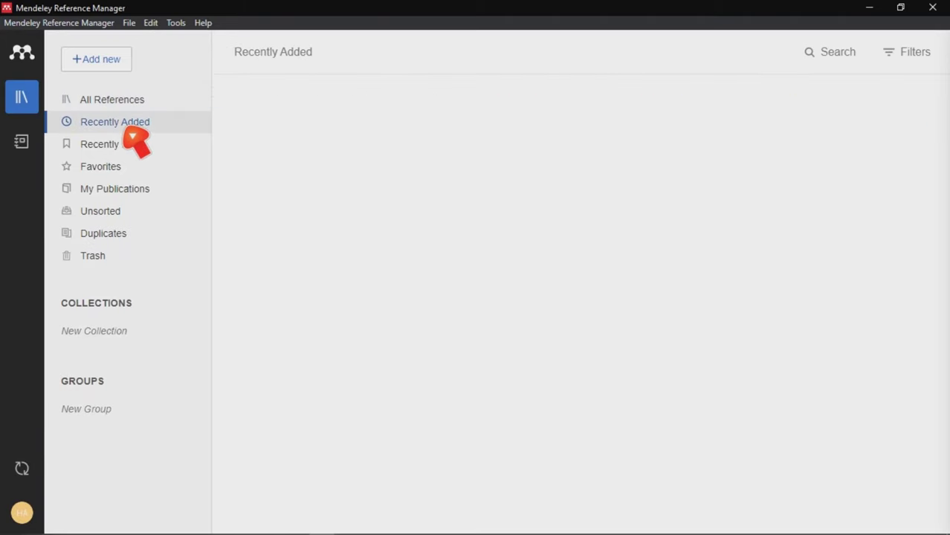
pyautogui.click(145, 104)
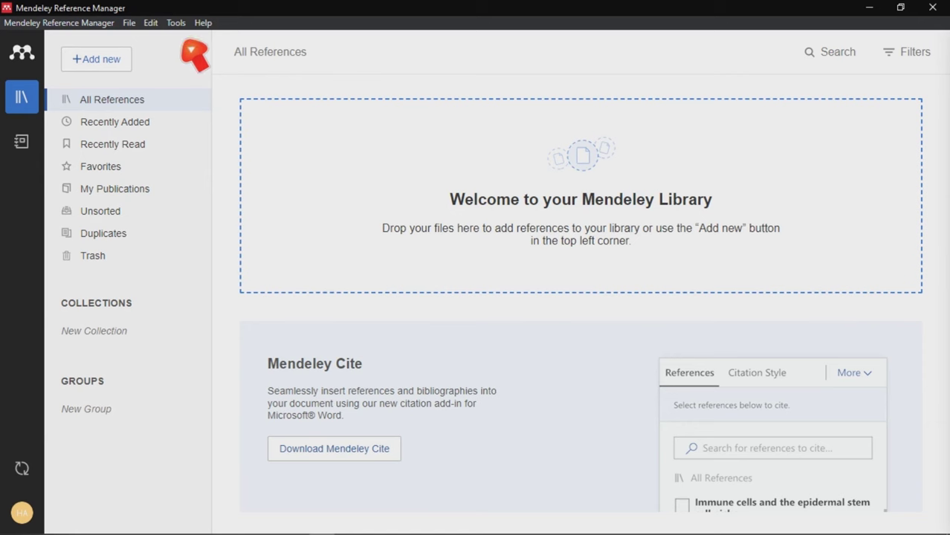
# Step: Open the install link from the Tools menu in Google Chrome, keeping Chrome as the default app
pyautogui.click(176, 23)
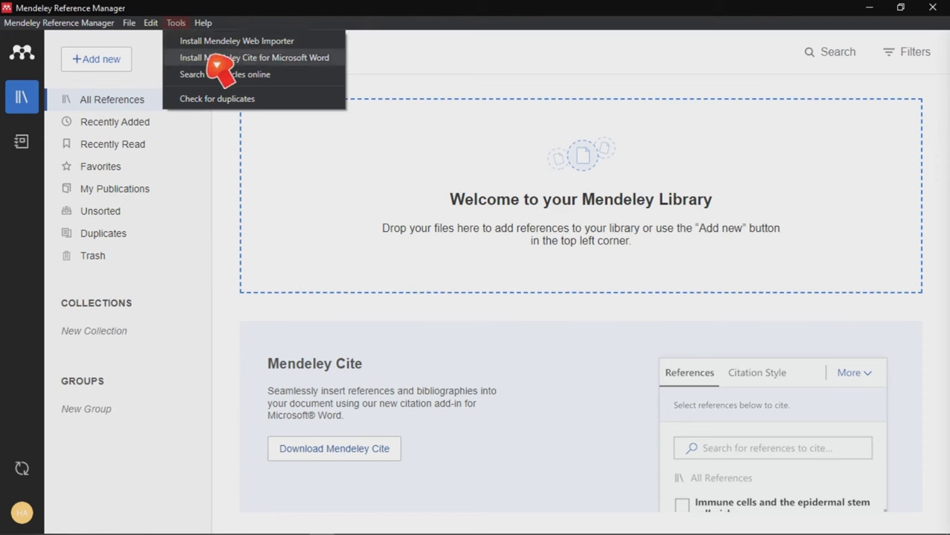
pyautogui.click(176, 24)
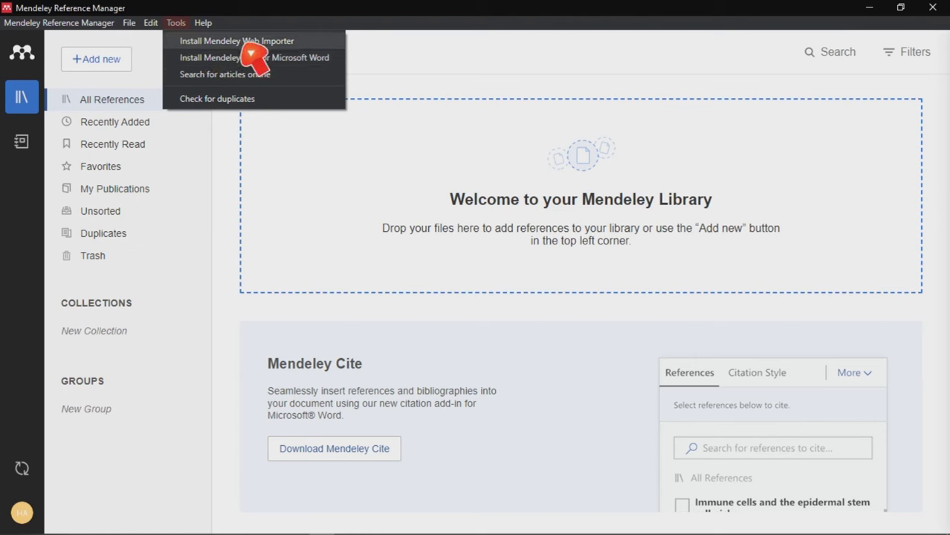
pyautogui.click(178, 24)
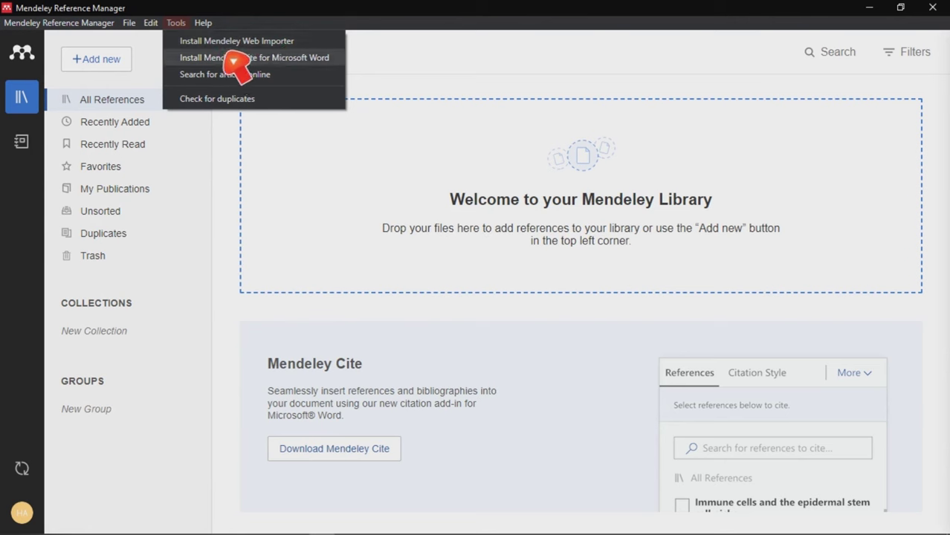
pyautogui.click(248, 45)
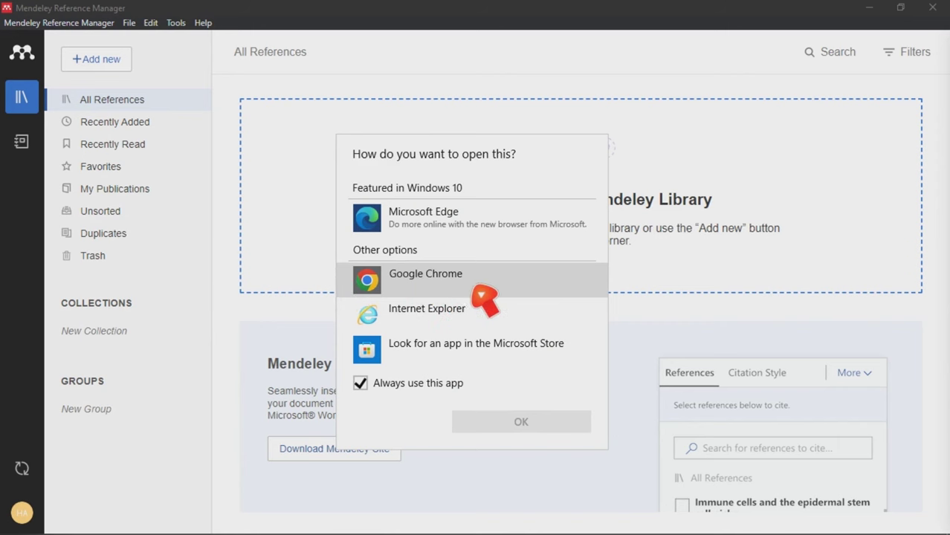
pyautogui.click(448, 294)
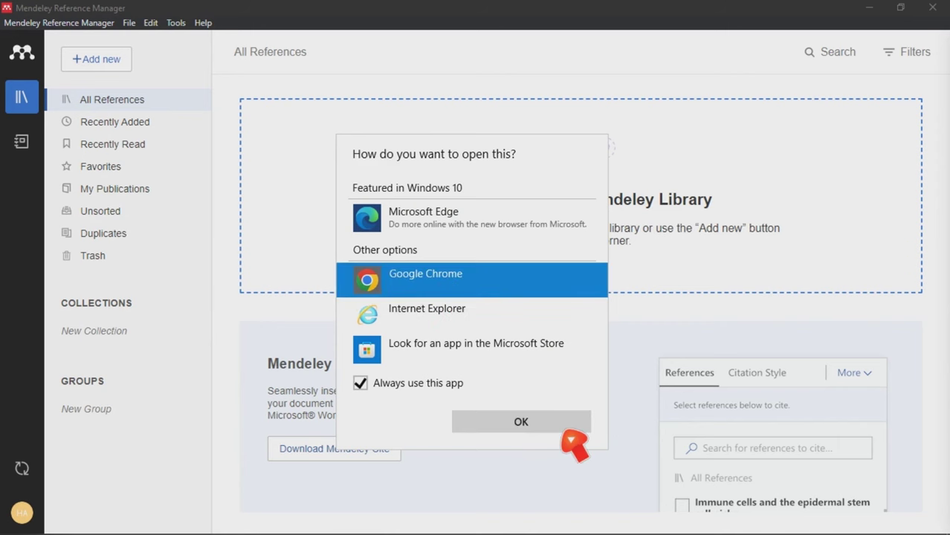
pyautogui.click(544, 427)
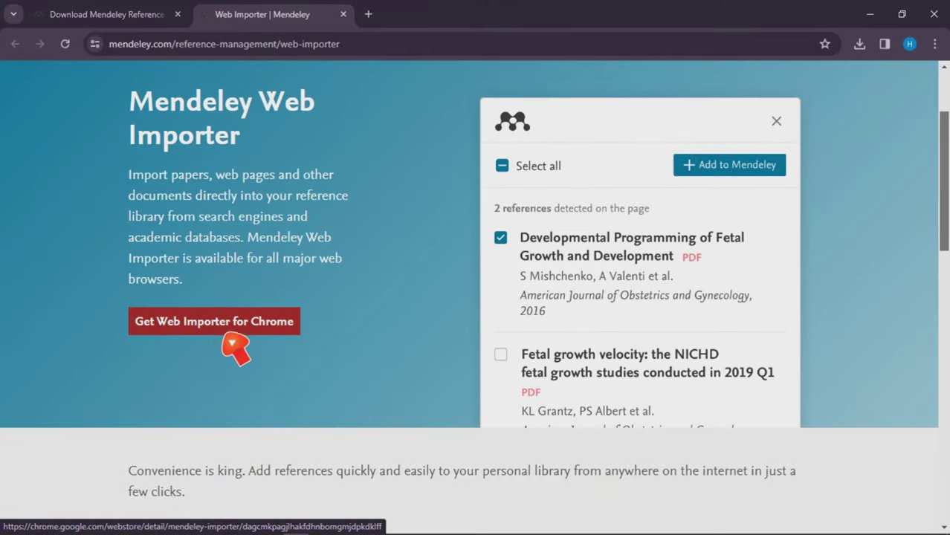
# Step: Add the Mendeley Web Importer extension to Chrome from the Web Store and dismiss the sync prompt
pyautogui.click(236, 331)
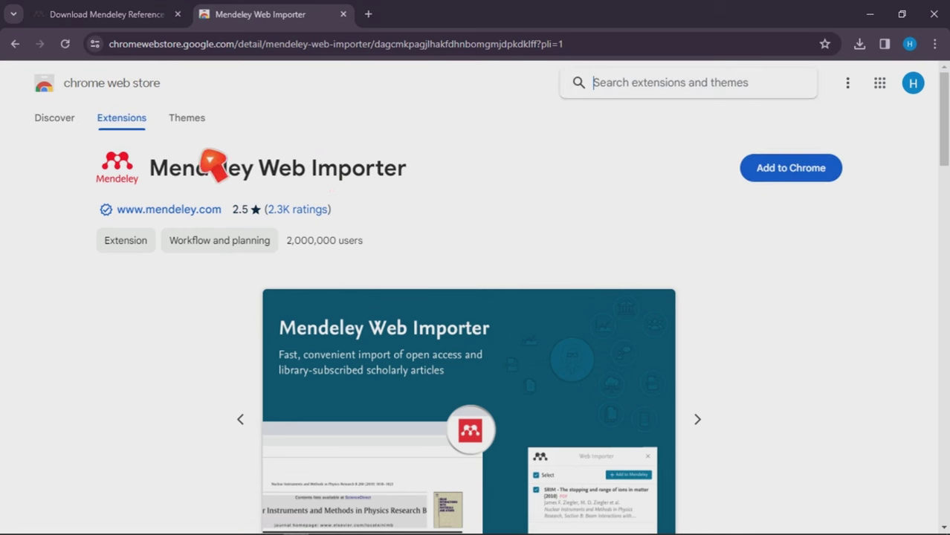
pyautogui.click(797, 175)
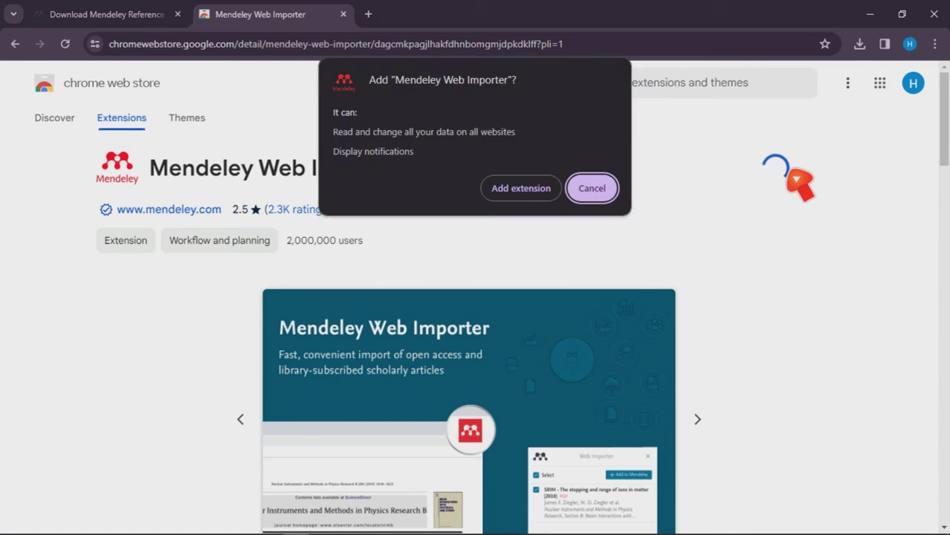
pyautogui.click(522, 190)
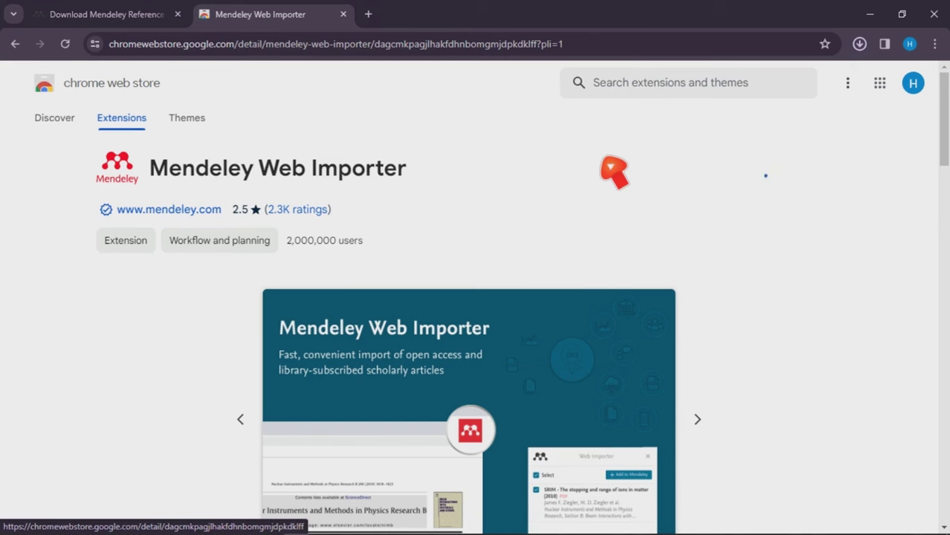
pyautogui.click(861, 44)
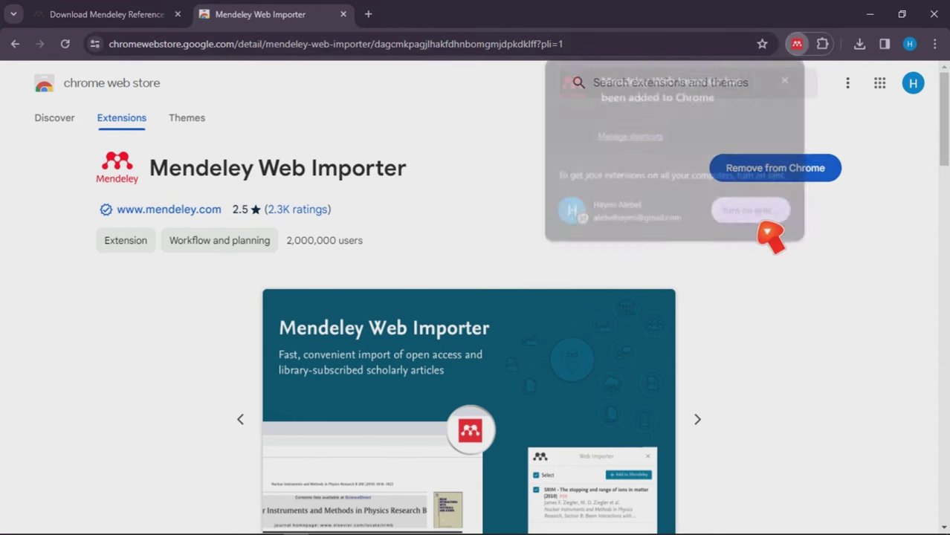
pyautogui.click(756, 212)
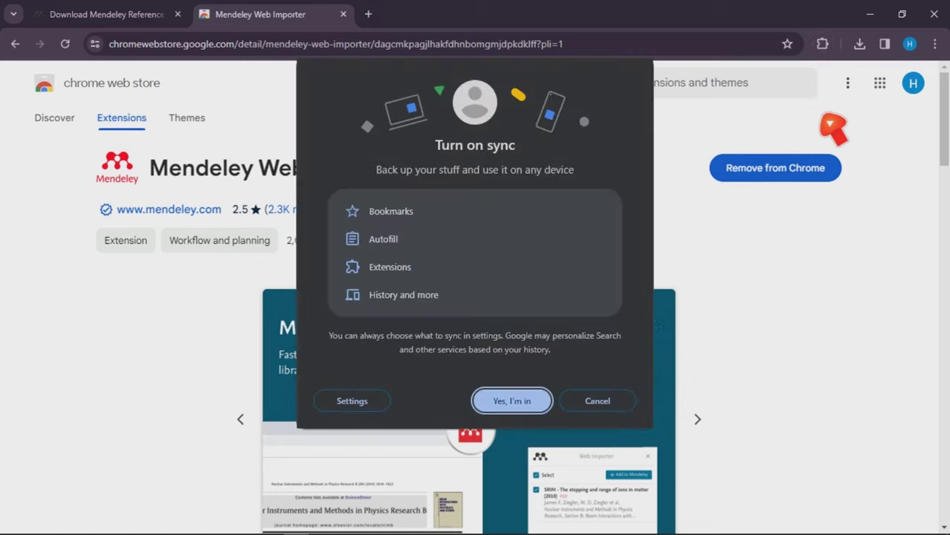
pyautogui.click(521, 402)
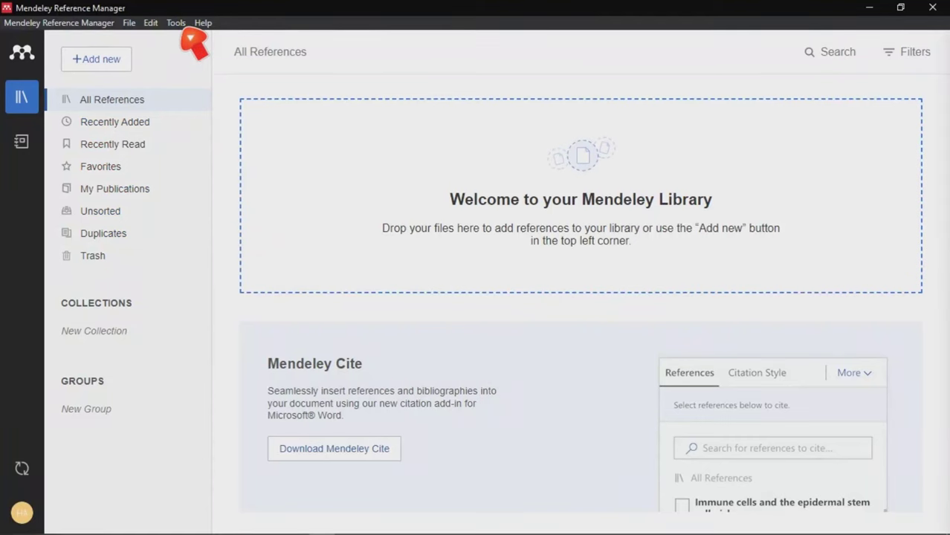
pyautogui.click(179, 25)
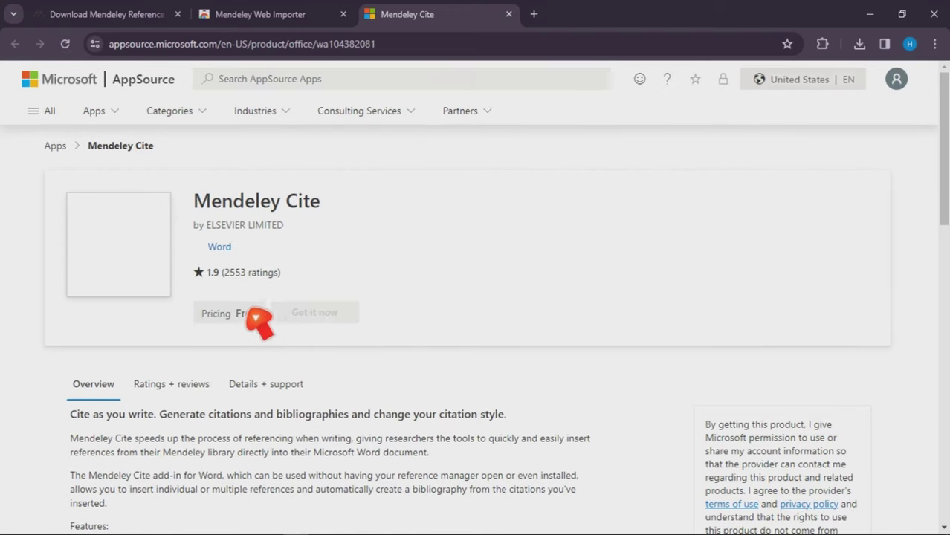
pyautogui.click(325, 327)
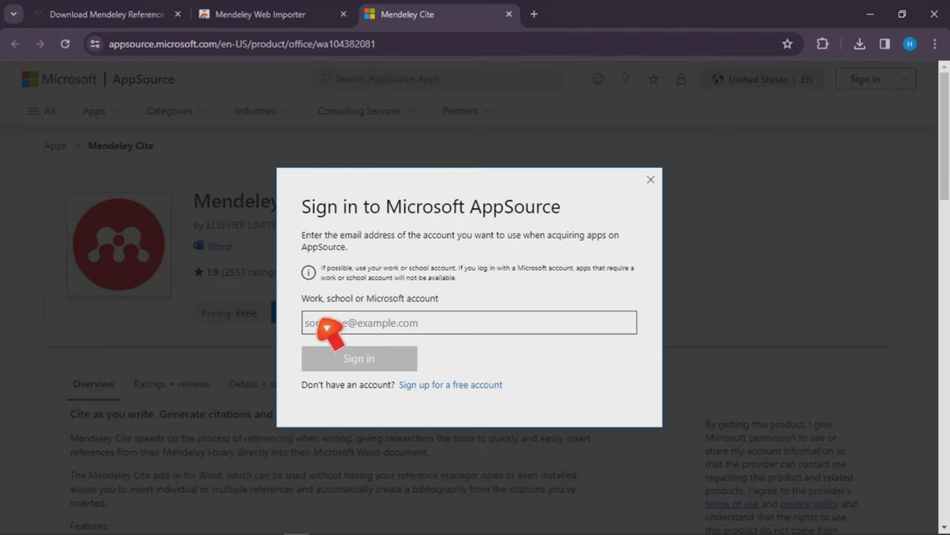
pyautogui.click(327, 323)
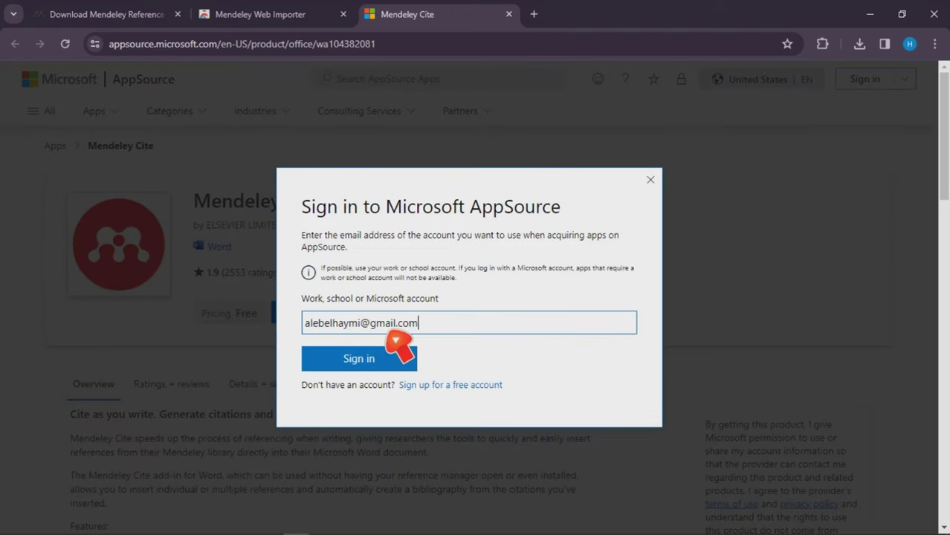
pyautogui.click(371, 362)
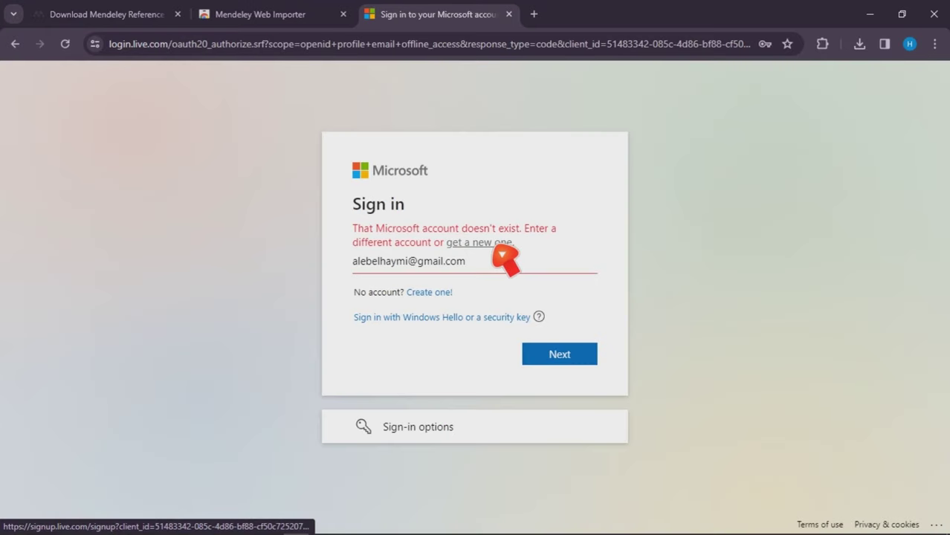
pyautogui.click(502, 249)
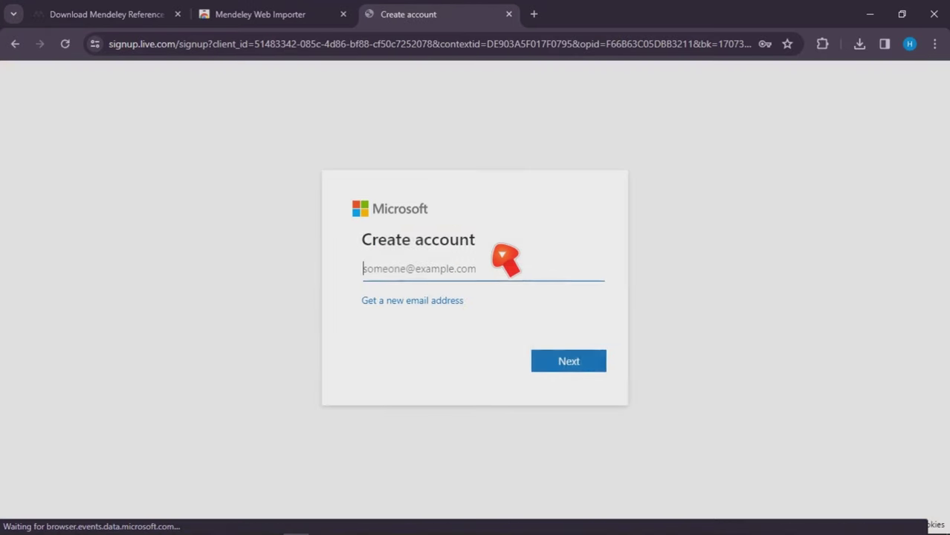
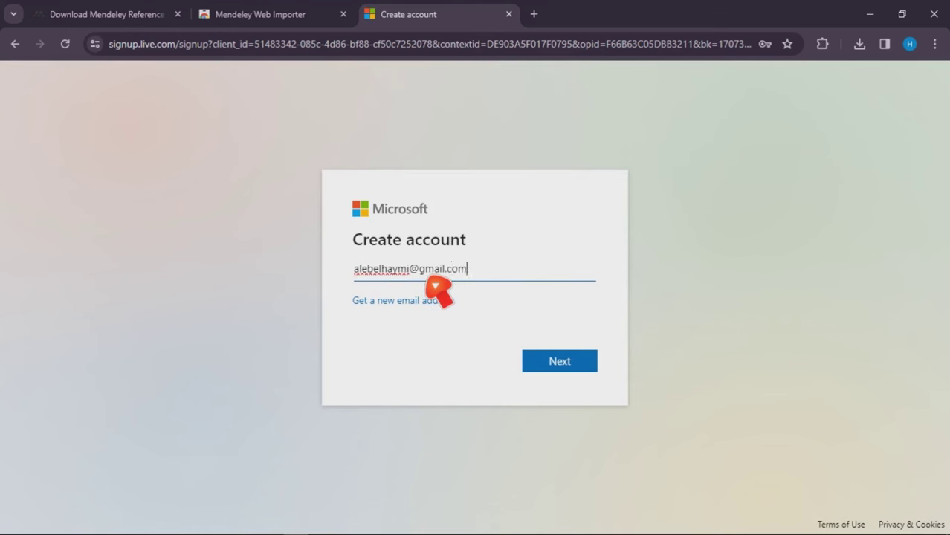
# Step: Enter the new account email and password, and the name with last name 'lebel'
pyautogui.click(567, 369)
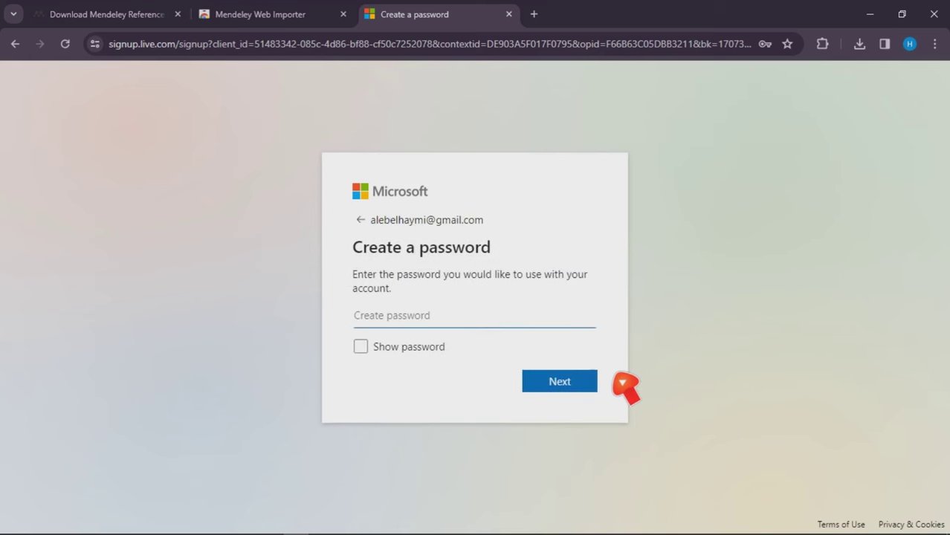
pyautogui.write('•••••••')
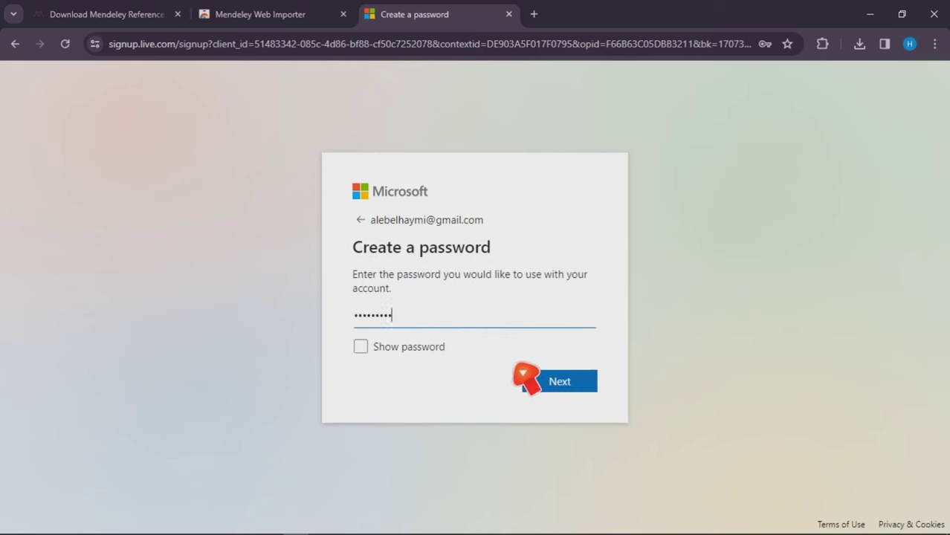
pyautogui.click(546, 379)
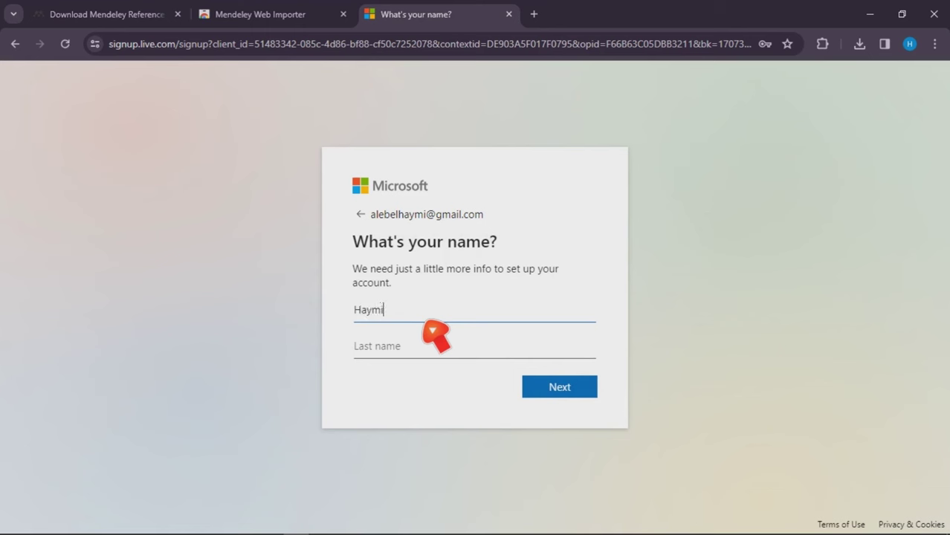
pyautogui.click(409, 352)
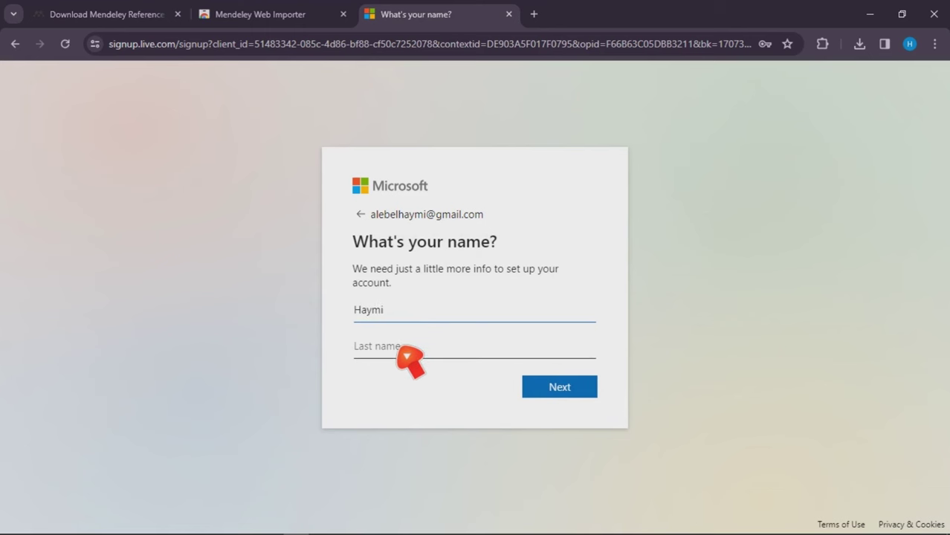
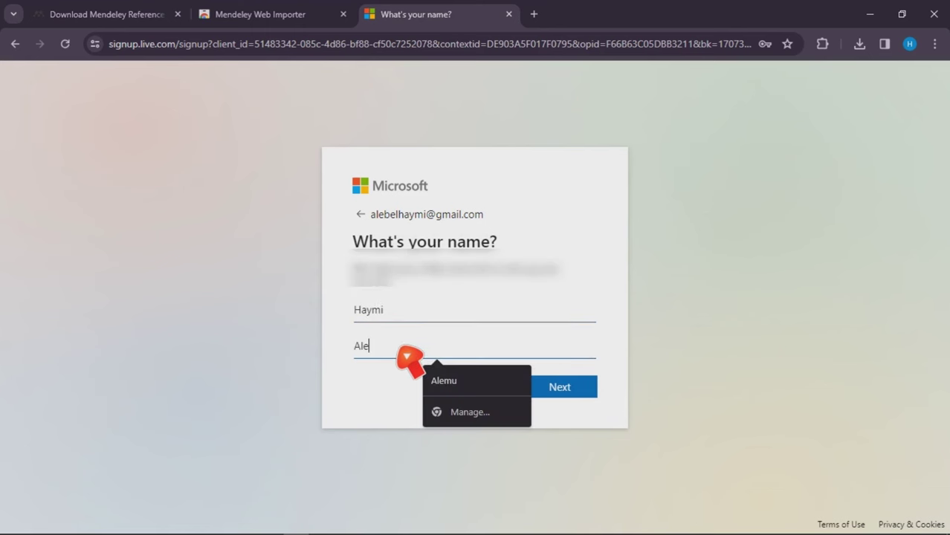
pyautogui.click(583, 392)
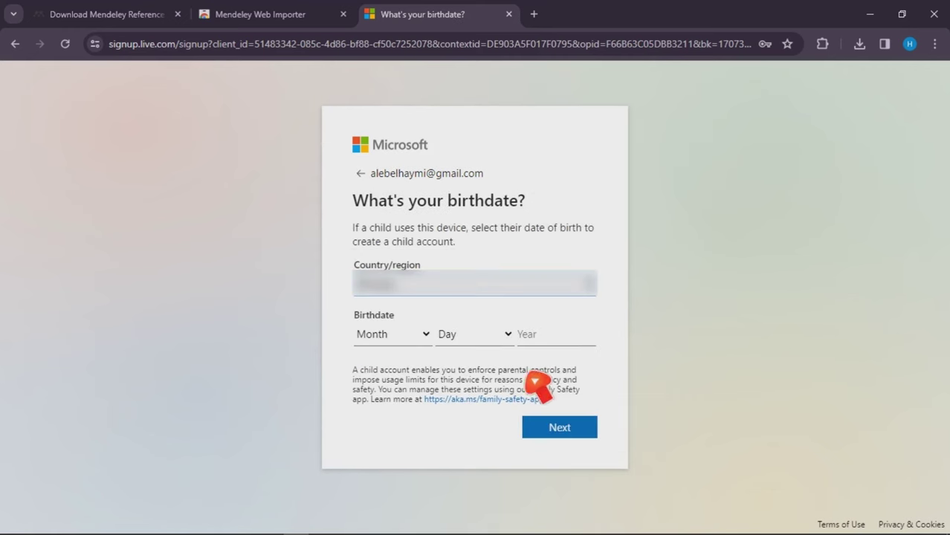
pyautogui.click(430, 335)
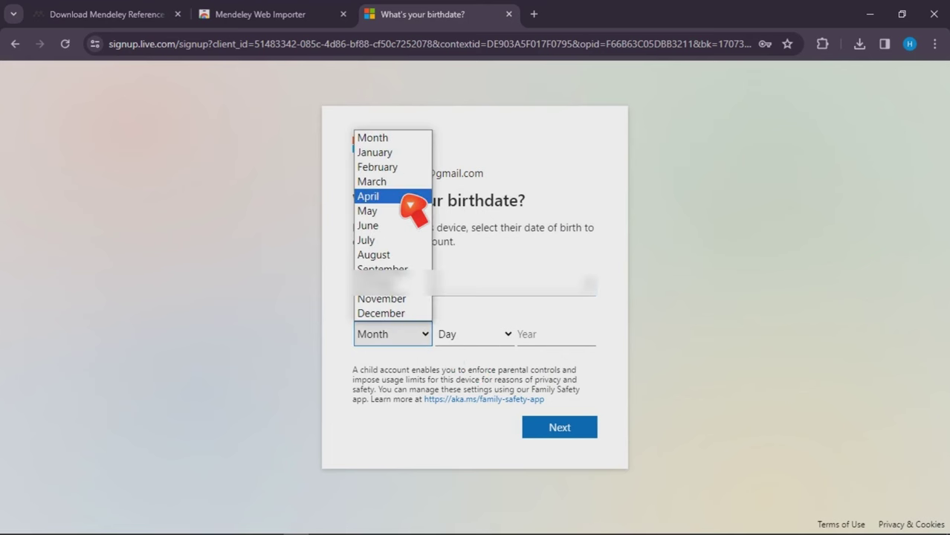
pyautogui.click(397, 153)
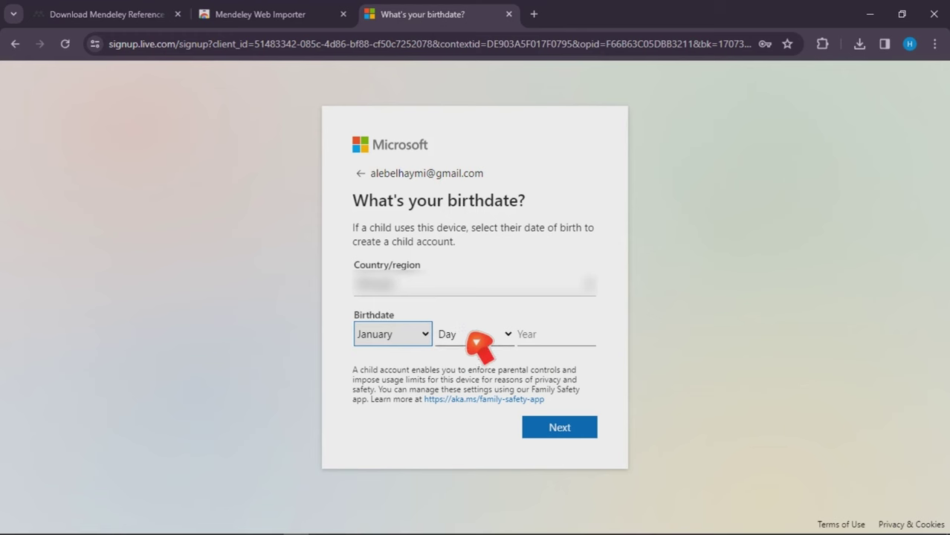
pyautogui.click(480, 340)
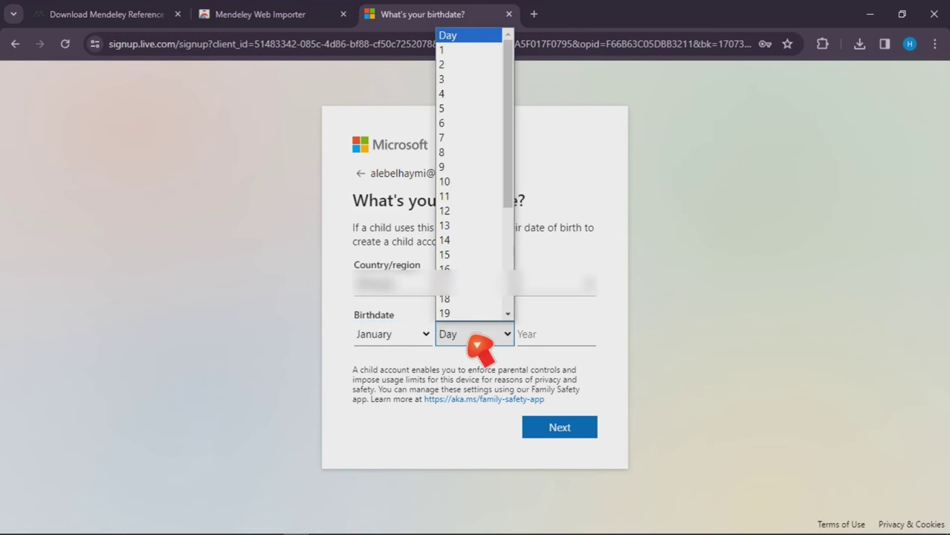
pyautogui.click(468, 141)
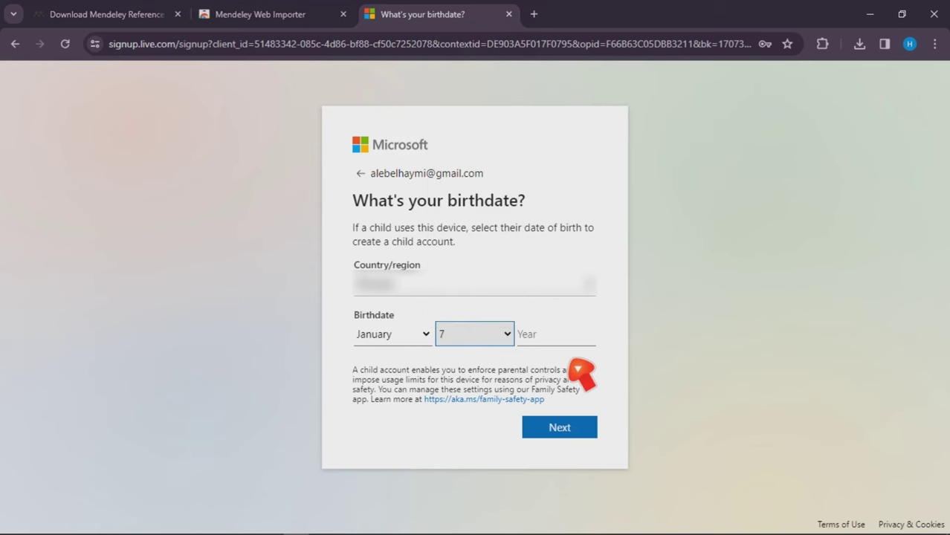
pyautogui.click(551, 339)
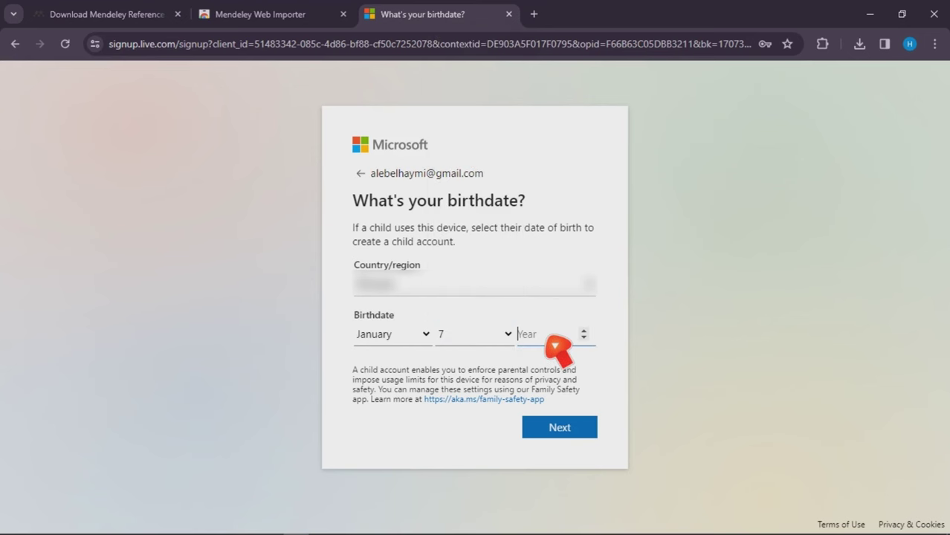
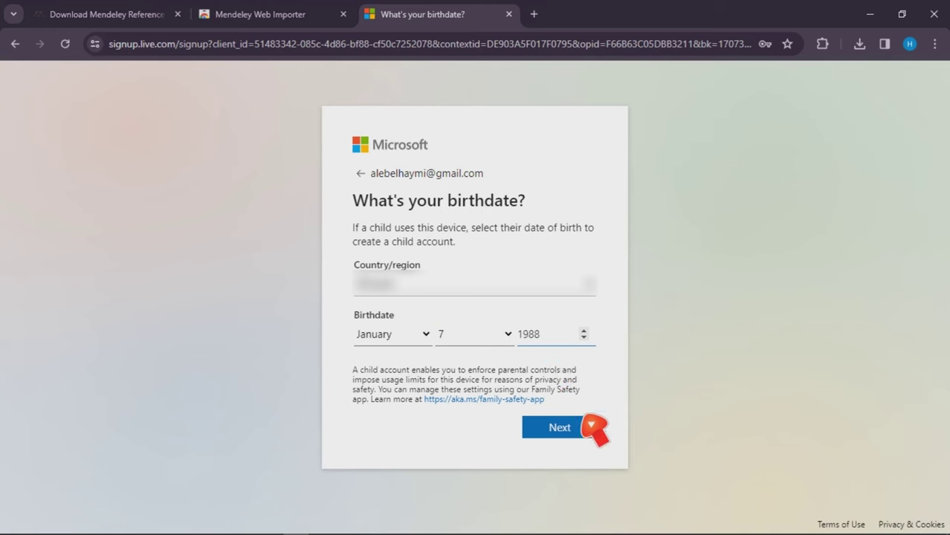
pyautogui.click(579, 433)
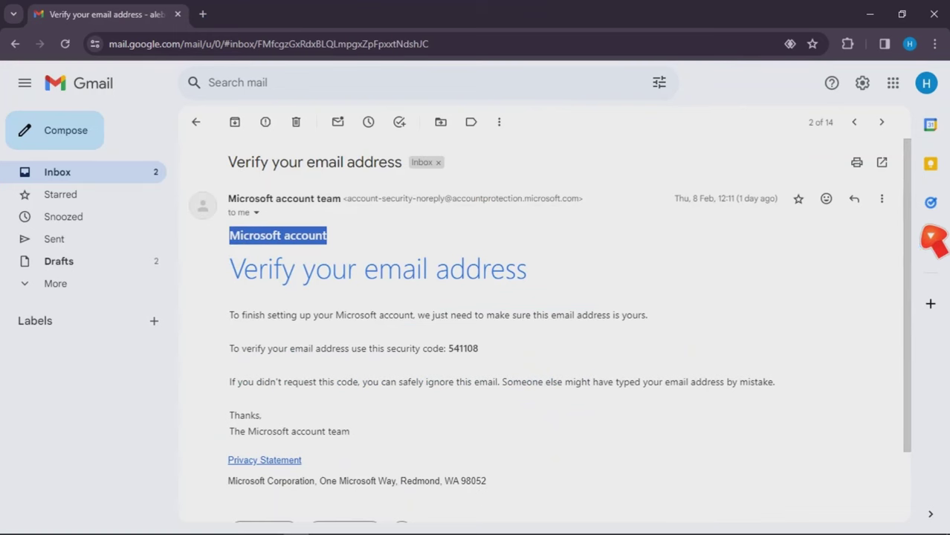
pyautogui.moveTo(923, 247); pyautogui.dragTo(936, 341)
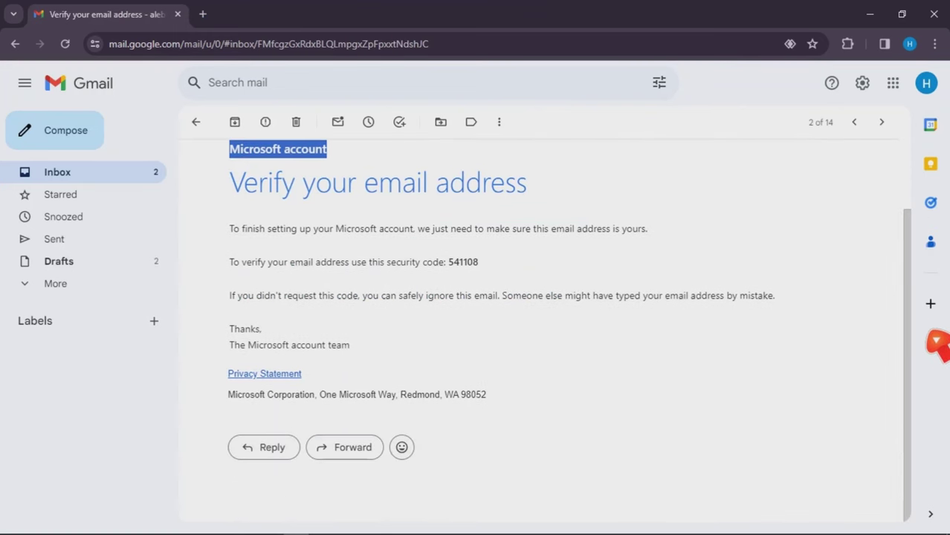
pyautogui.moveTo(478, 262); pyautogui.dragTo(448, 264)
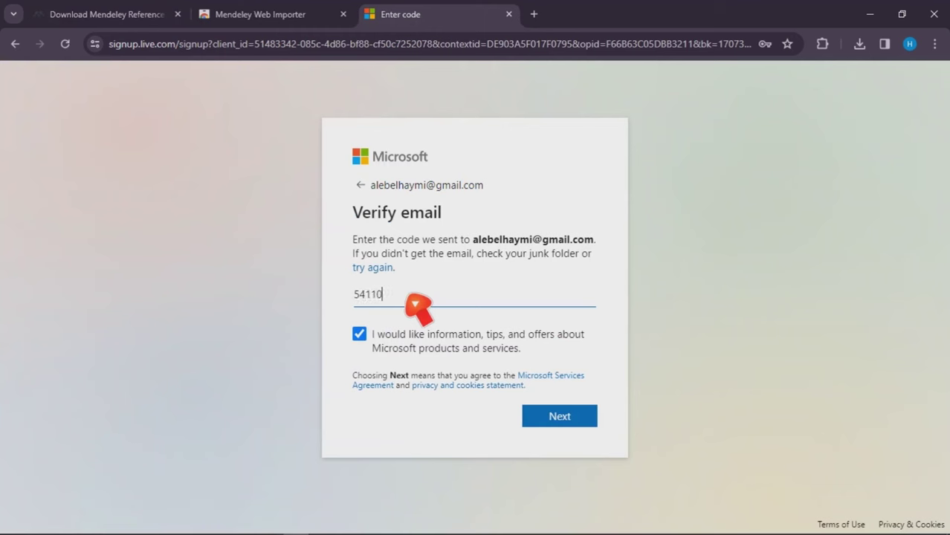
# Step: Submit the verification code and begin the rotate-object human verification puzzle
pyautogui.click(567, 418)
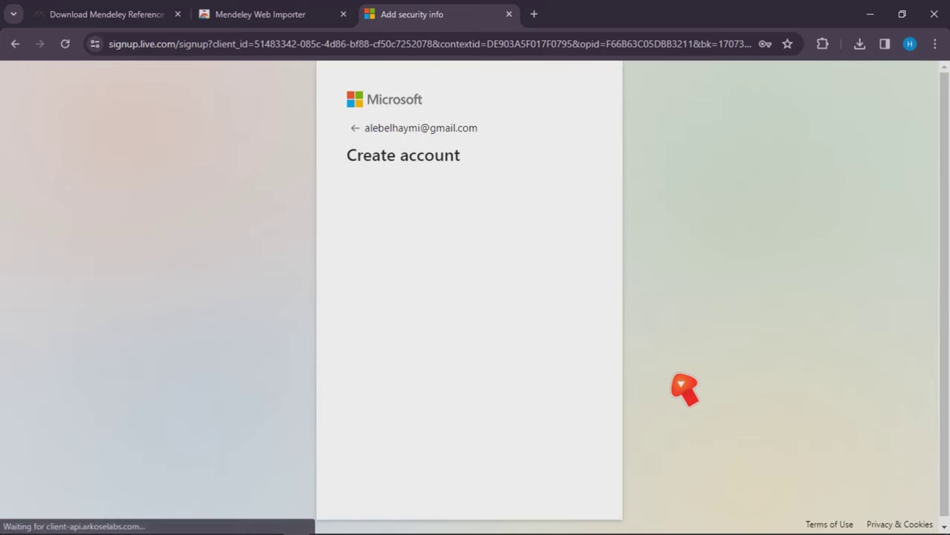
pyautogui.click(529, 394)
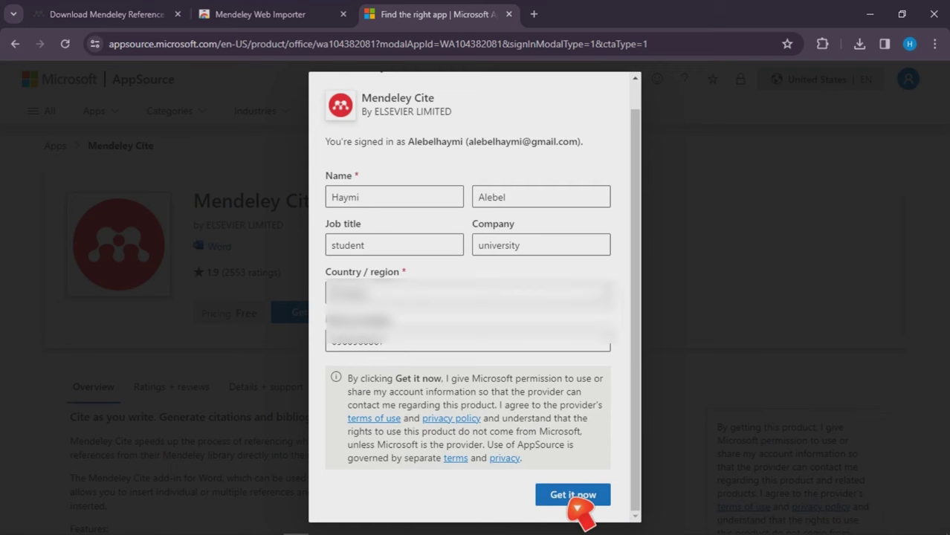
# Step: Get the Mendeley Cite add-in on AppSource and let the browser open it in Word
pyautogui.click(574, 495)
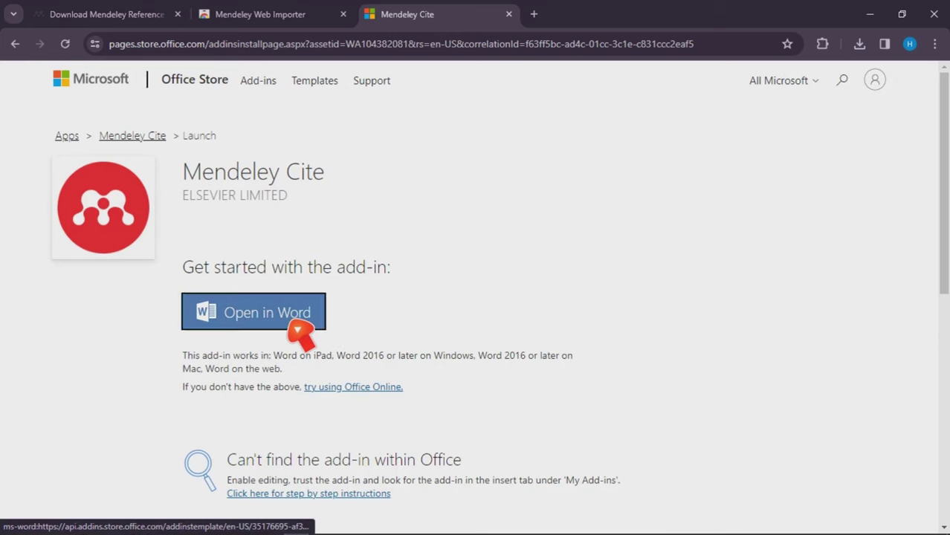
pyautogui.click(300, 332)
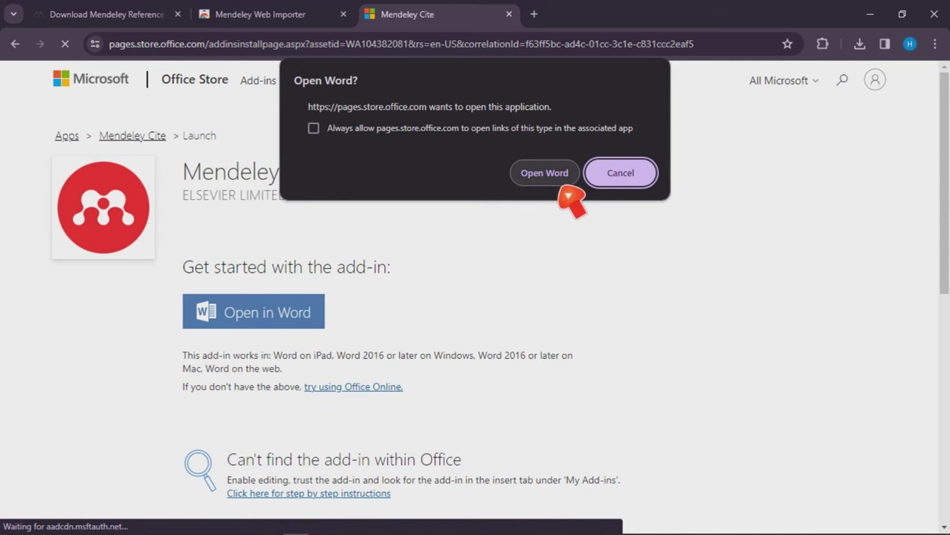
pyautogui.click(543, 173)
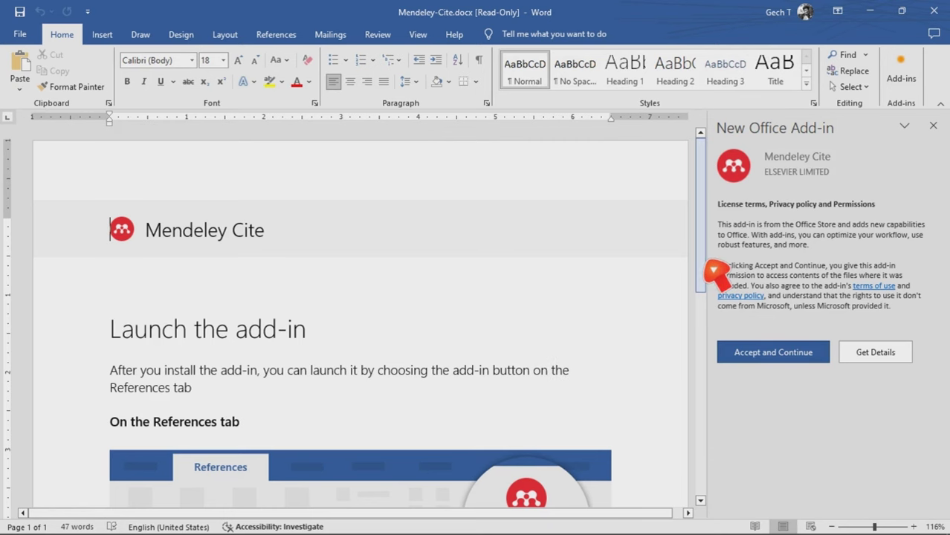
# Step: Accept the Mendeley Cite terms, launch it from References, dismiss the tip, and close the document
pyautogui.scroll(-1, 703, 269)
pyautogui.click(276, 34)
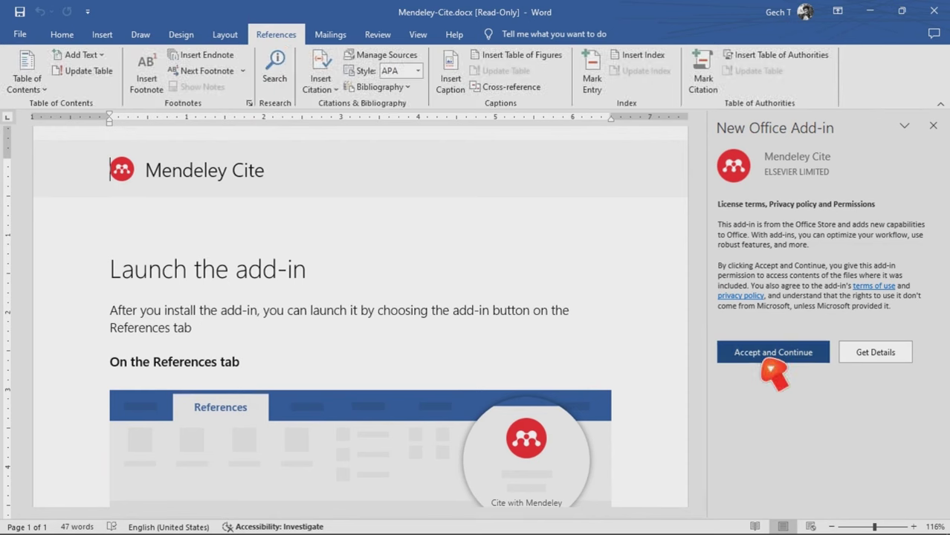
pyautogui.click(773, 356)
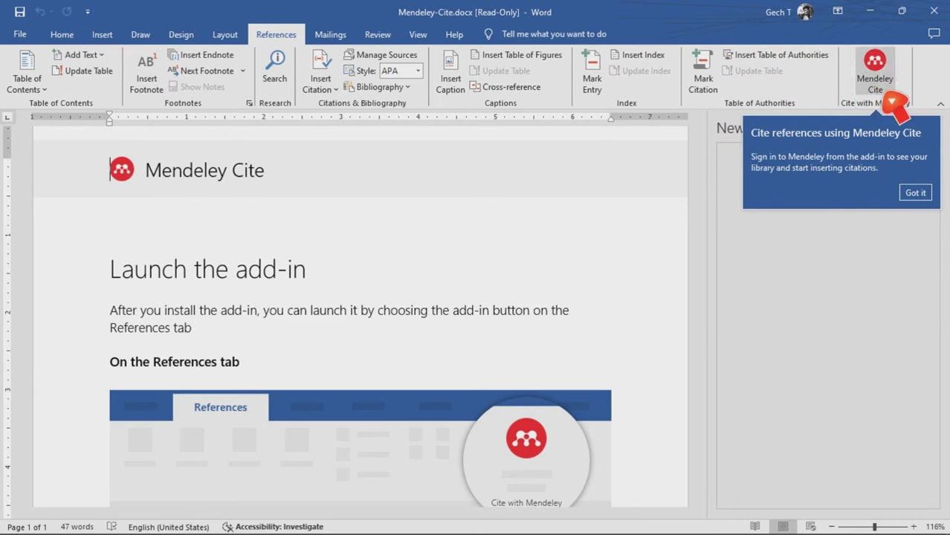
pyautogui.click(881, 65)
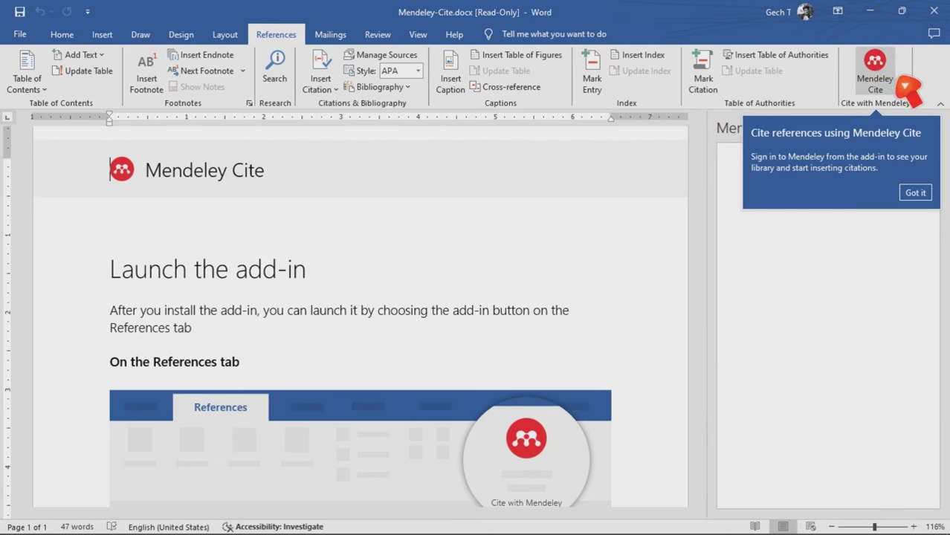
pyautogui.click(927, 201)
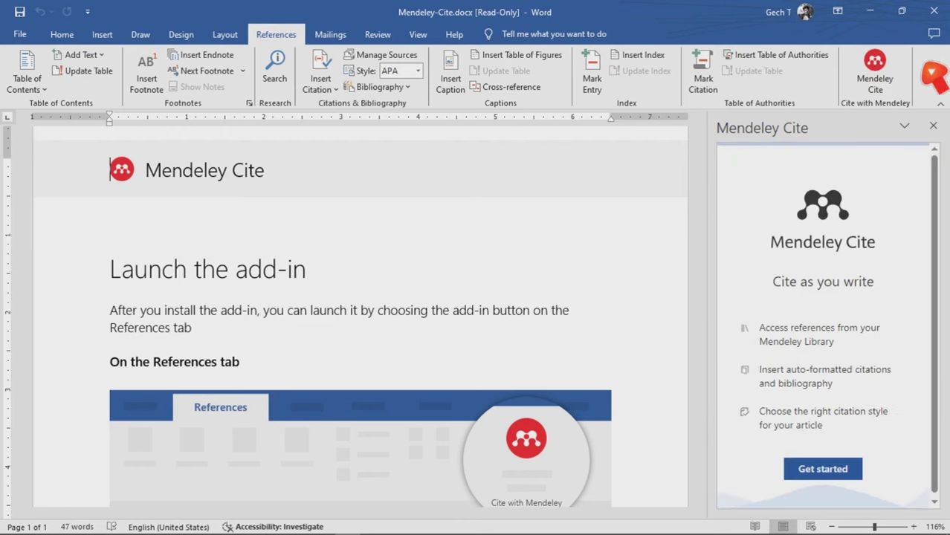
pyautogui.click(933, 11)
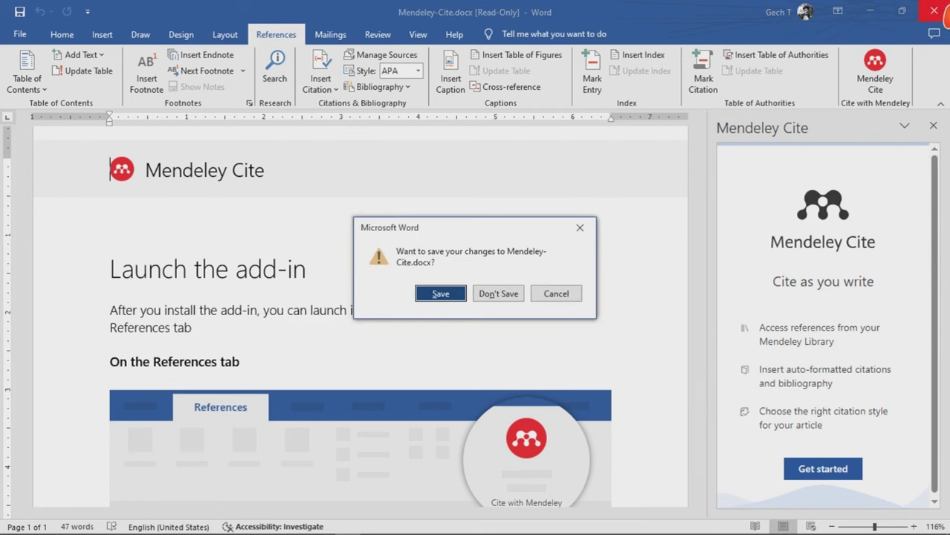
# Step: Discard the launch document, minimize Chrome and Mendeley, and launch Word from Start search
pyautogui.click(516, 301)
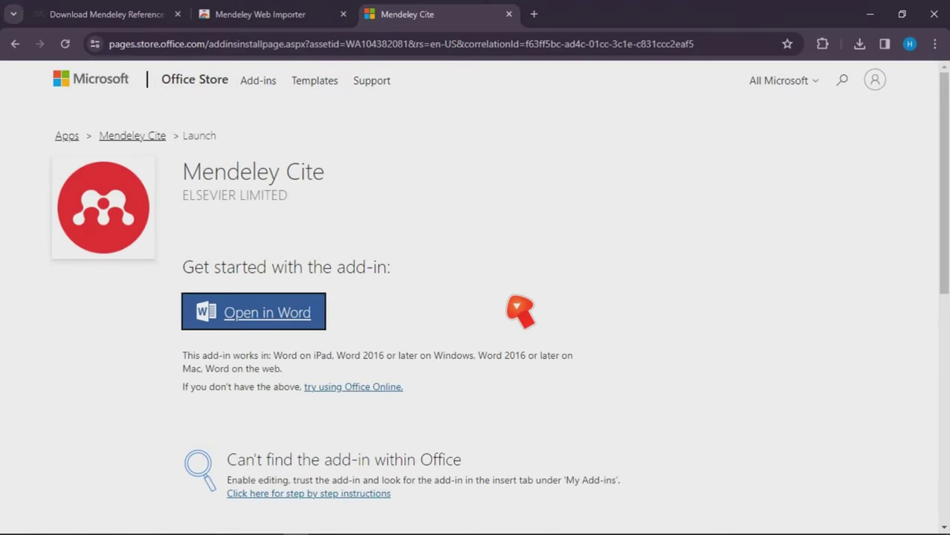
pyautogui.click(874, 15)
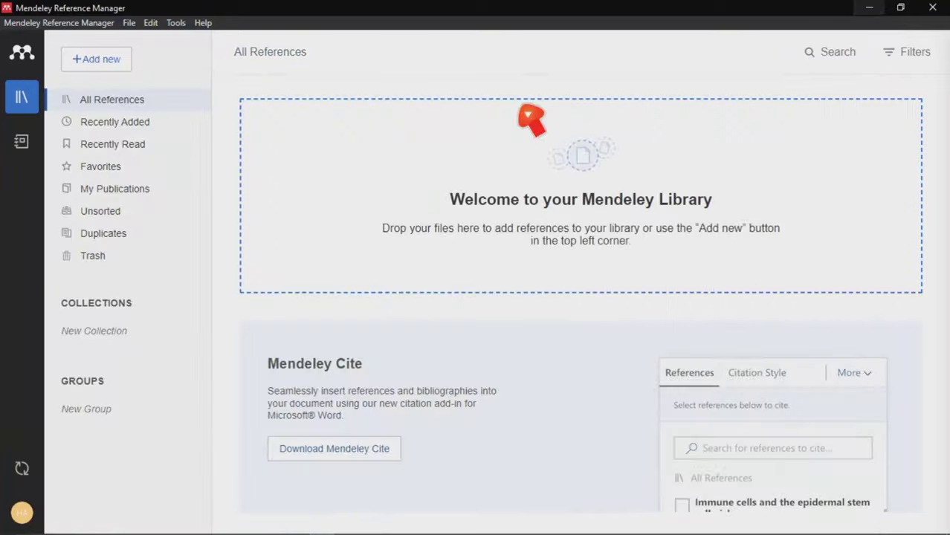
pyautogui.click(879, 13)
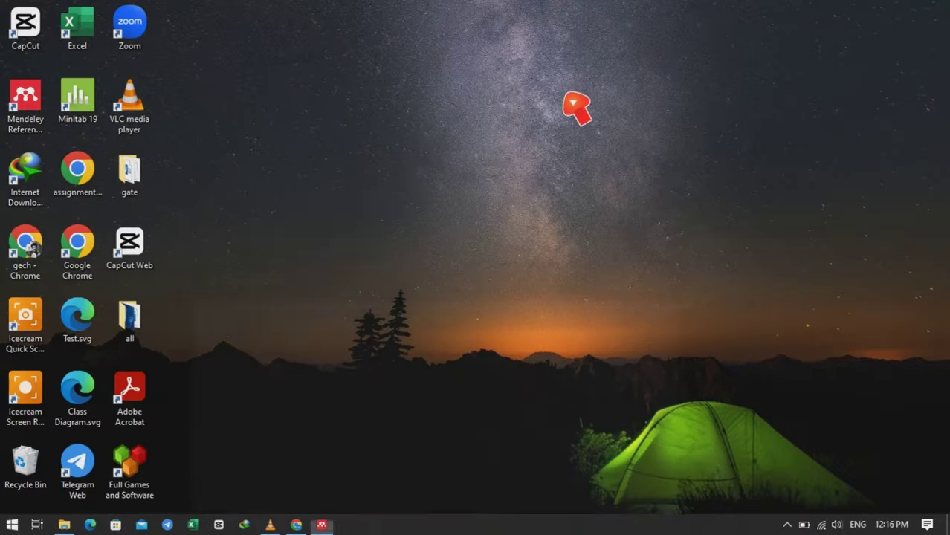
pyautogui.click(9, 529)
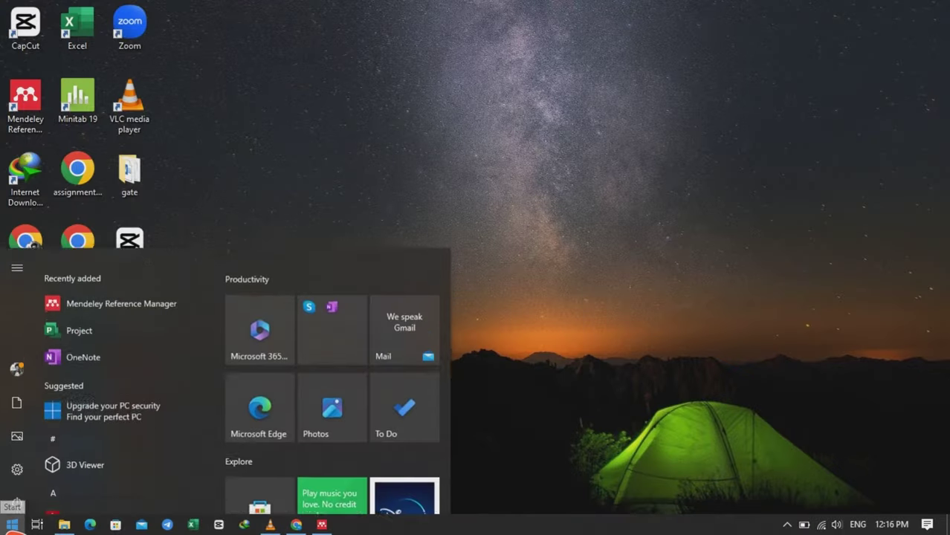
pyautogui.write('w')
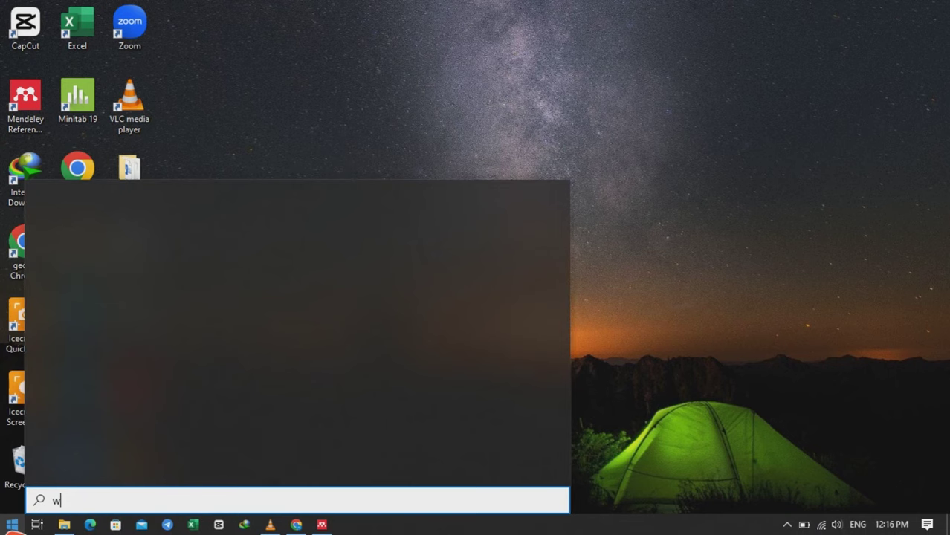
pyautogui.write('ord')
pyautogui.click(102, 259)
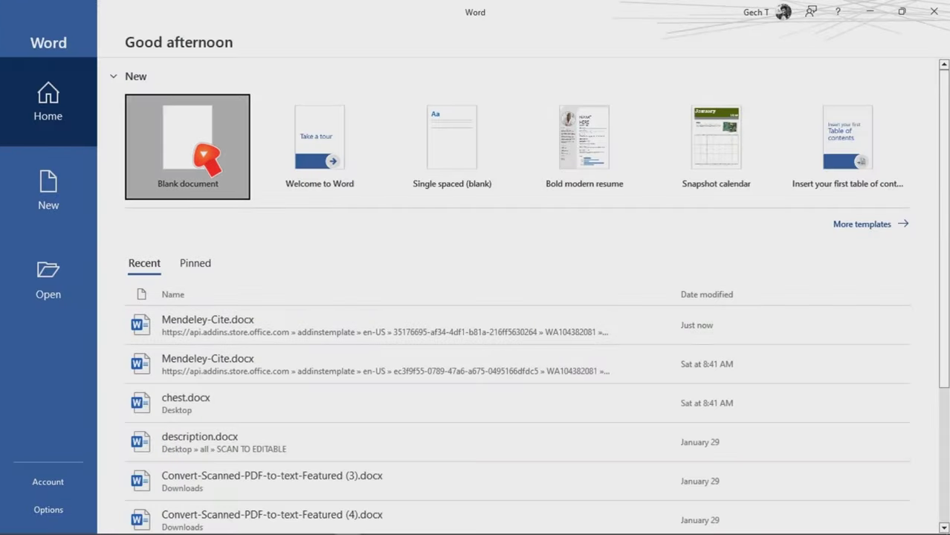
# Step: Create a blank document and paste the copied rolling-steel abstract
pyautogui.click(206, 158)
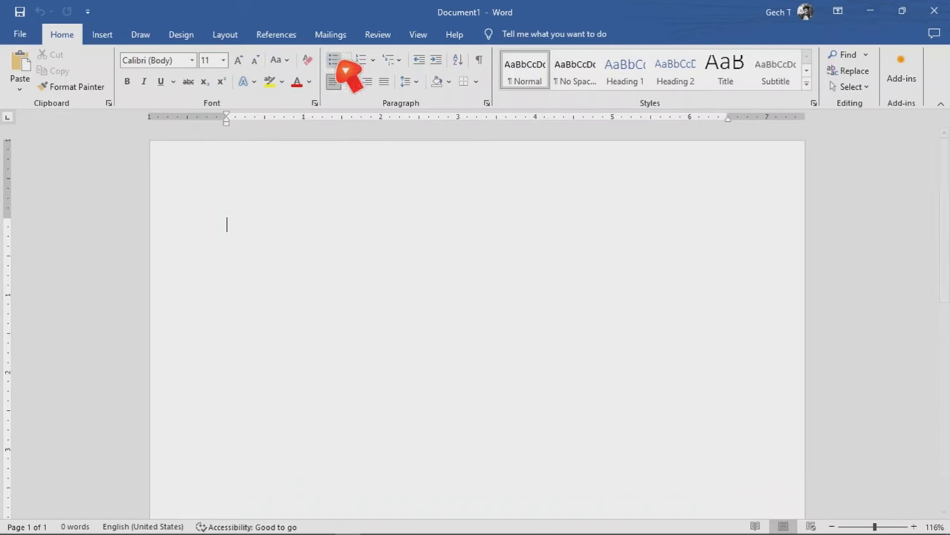
pyautogui.click(276, 37)
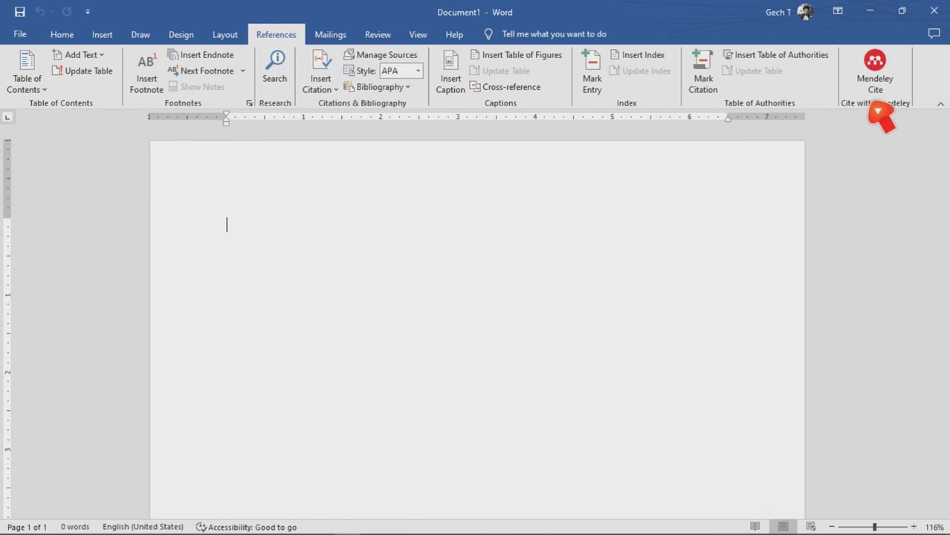
pyautogui.moveTo(250, 245)
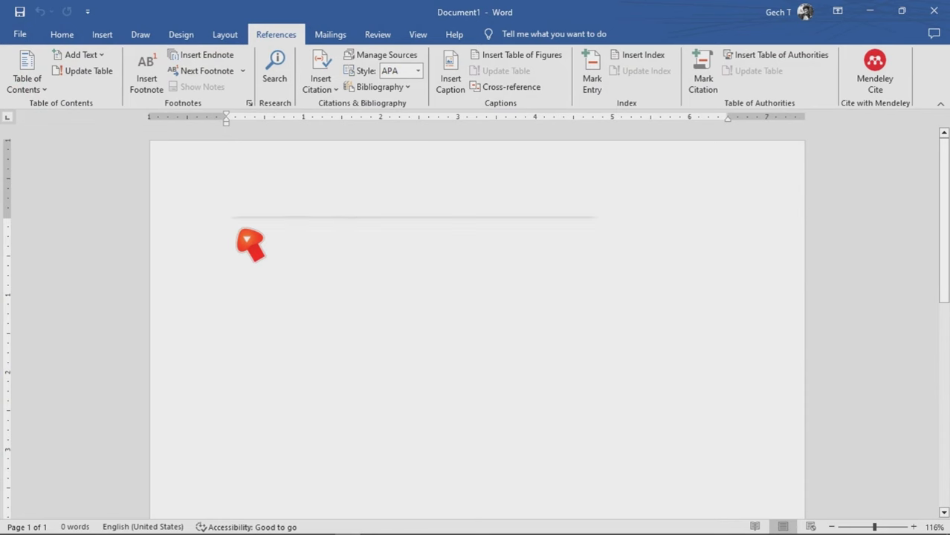
pyautogui.rightClick(238, 231)
pyautogui.click(264, 311)
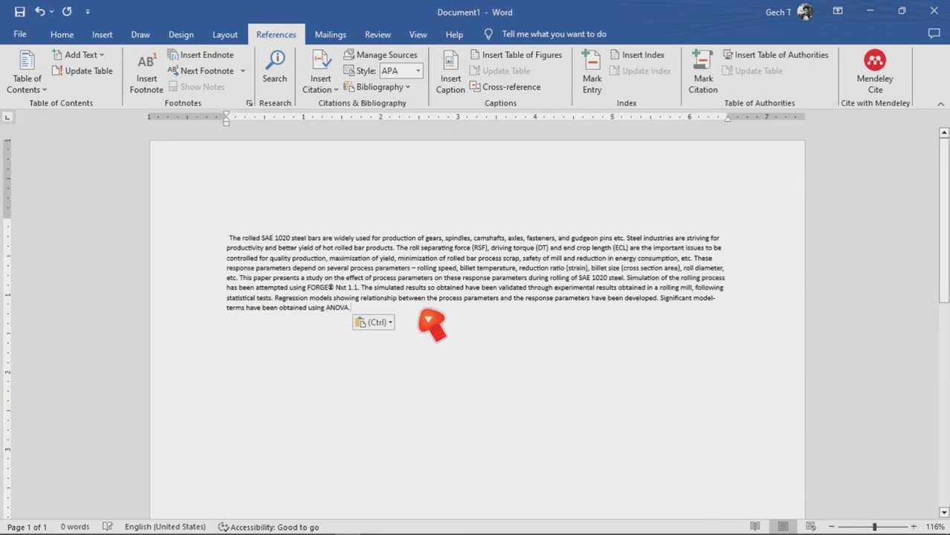
# Step: Make the Introduction heading bold
pyautogui.tripleClick(212, 223)
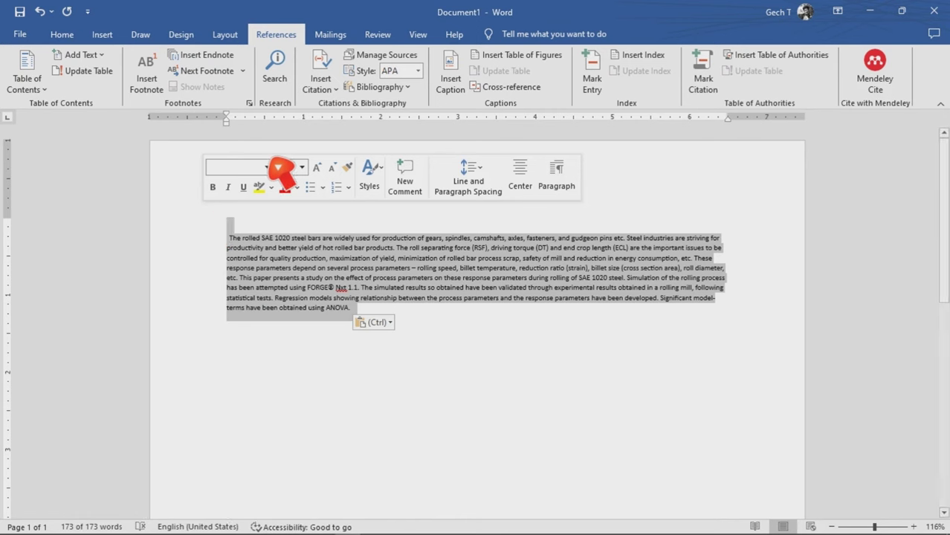
pyautogui.click(66, 35)
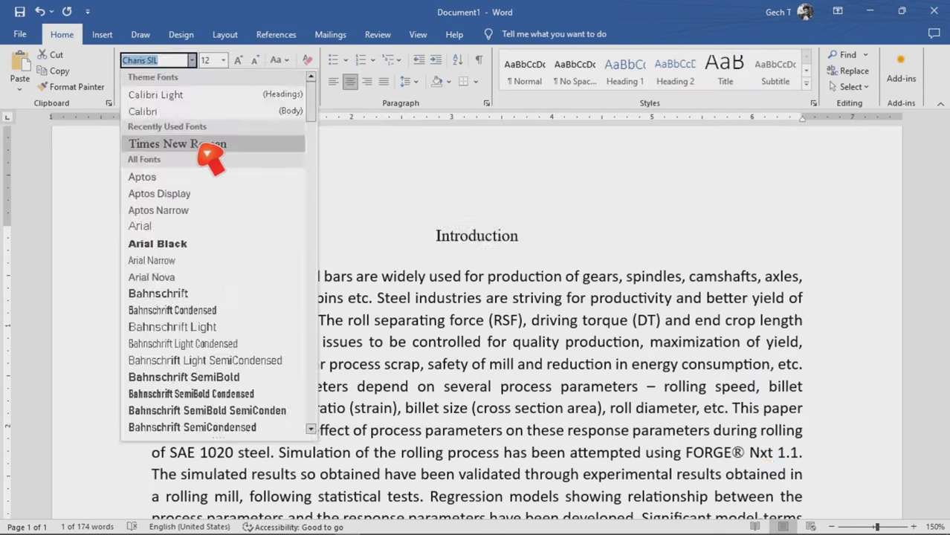
pyautogui.click(206, 144)
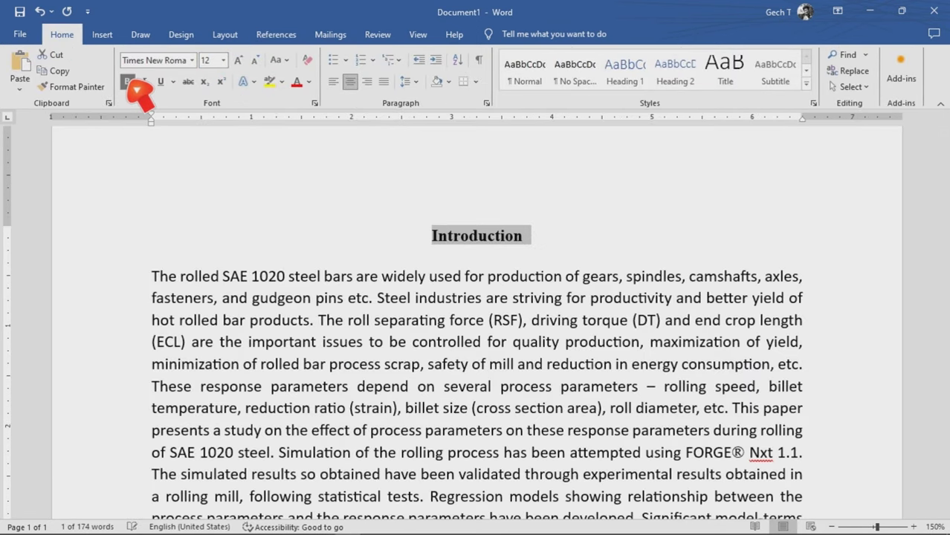
pyautogui.click(581, 239)
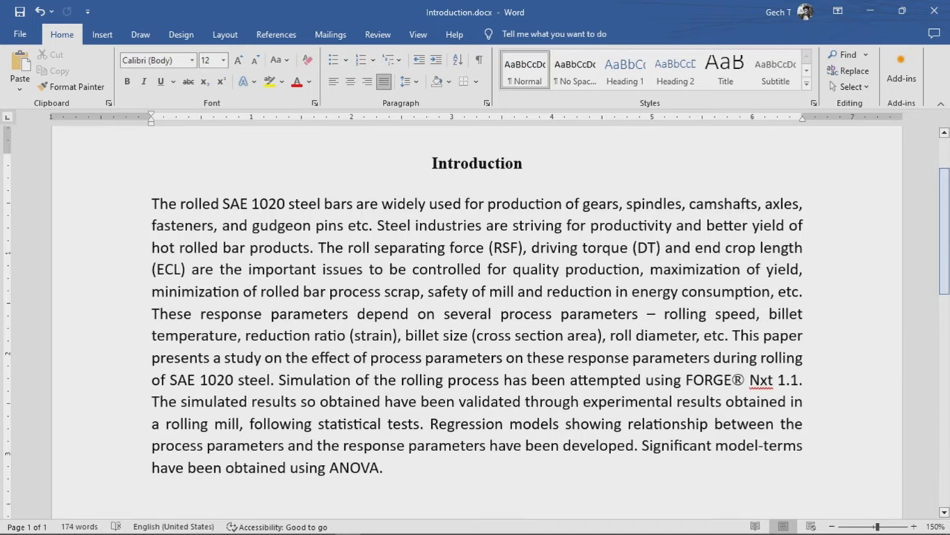
# Step: Add a centred, bold 'Bibliography' heading below the Introduction text
pyautogui.scroll(-3, 476, 312)
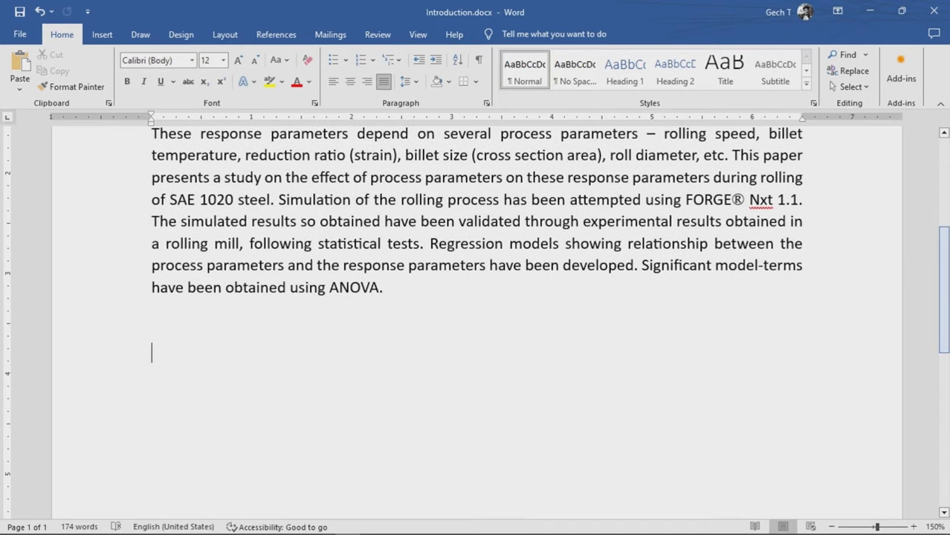
pyautogui.write('bliography')
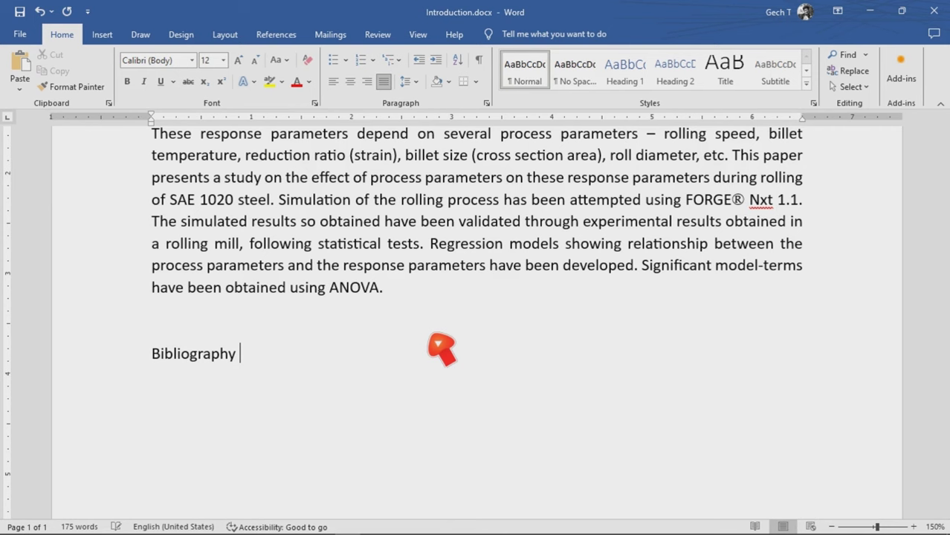
pyautogui.moveTo(271, 366); pyautogui.dragTo(133, 358)
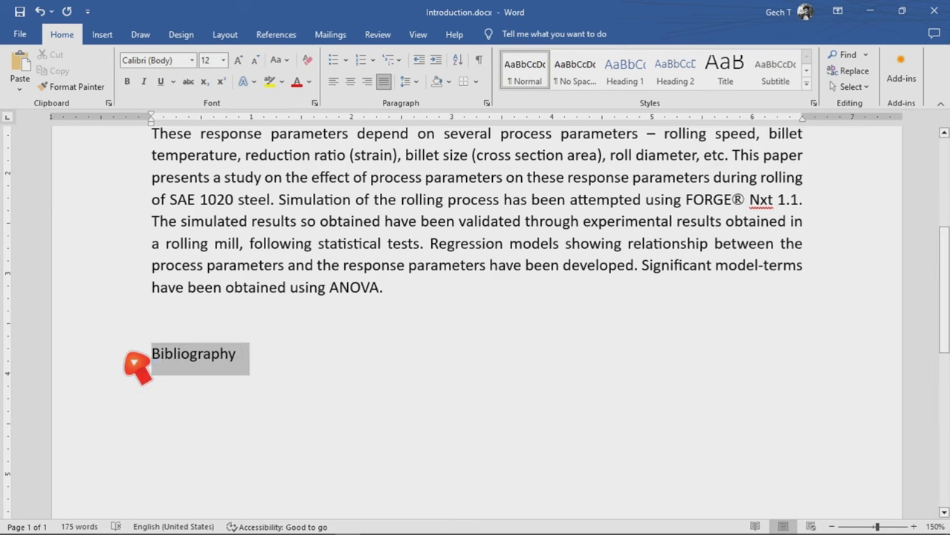
pyautogui.click(351, 81)
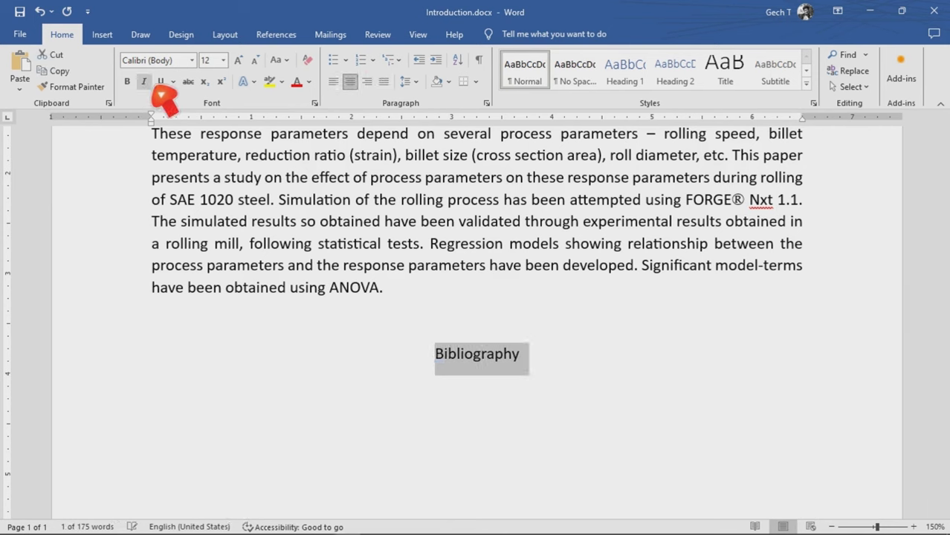
pyautogui.click(127, 82)
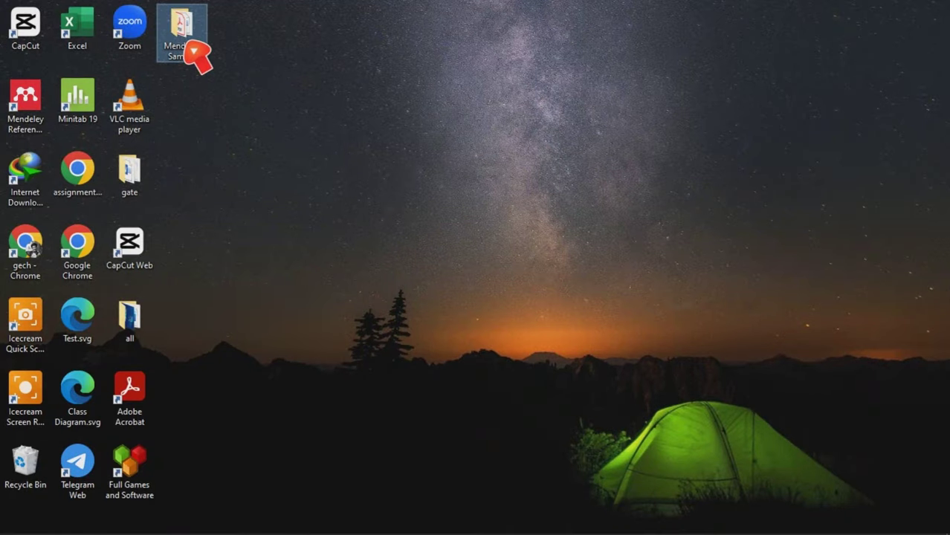
pyautogui.doubleClick(195, 53)
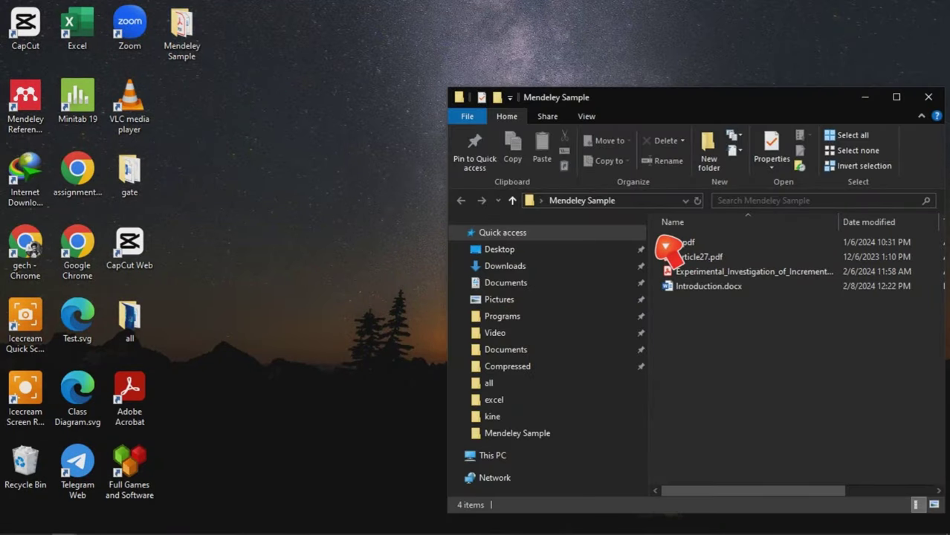
# Step: Maximize the Mendeley Sample folder, view 1.pdf in Acrobat, then close it
pyautogui.click(896, 97)
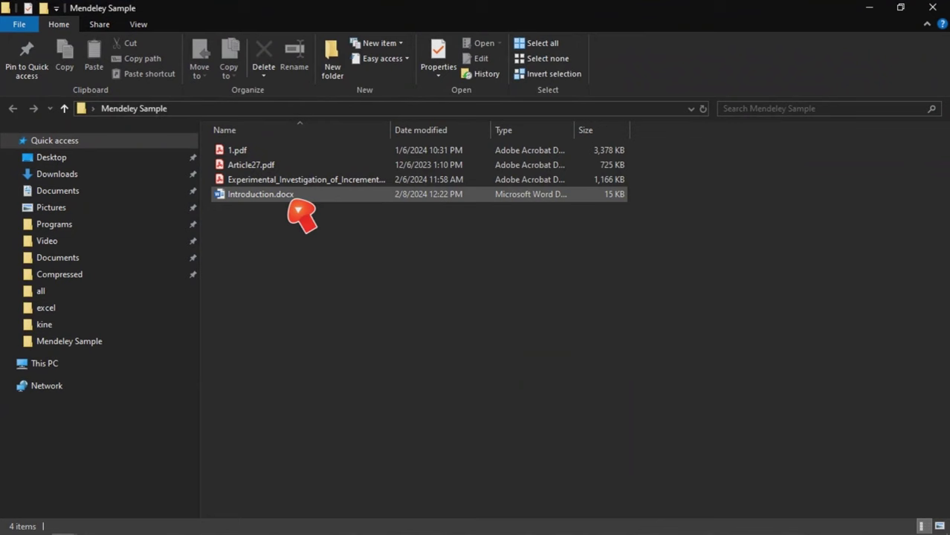
pyautogui.doubleClick(269, 154)
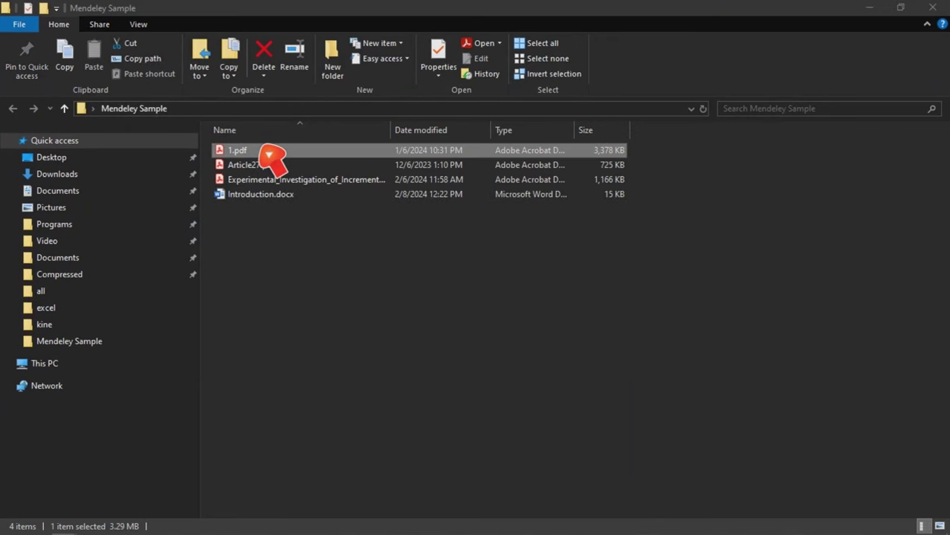
pyautogui.hotkey('alt', 'F4')
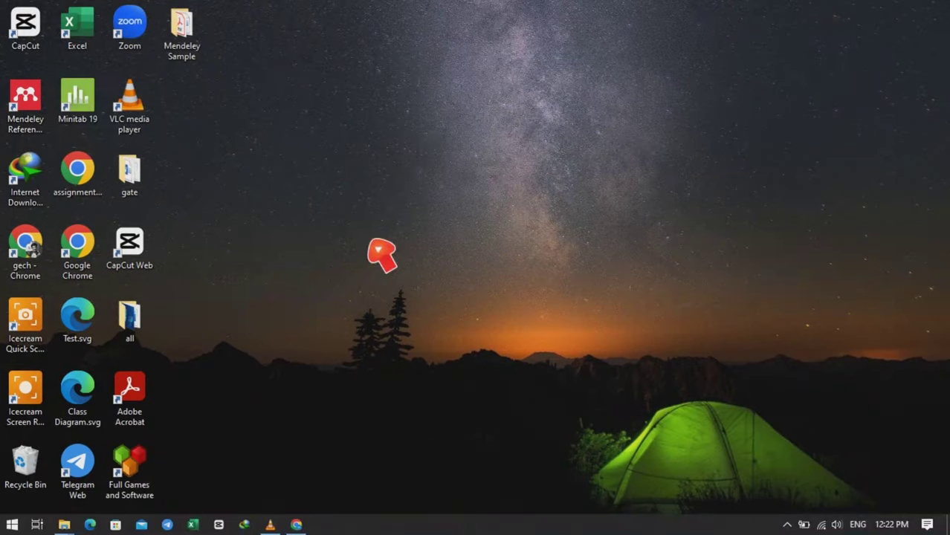
# Step: Launch Mendeley Reference Manager and show the Add new import options
pyautogui.click(34, 119)
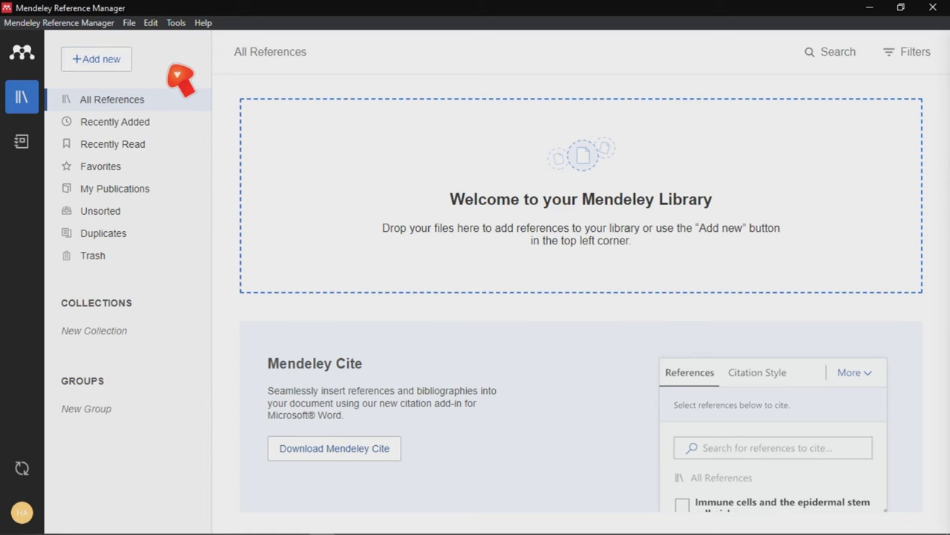
pyautogui.click(111, 66)
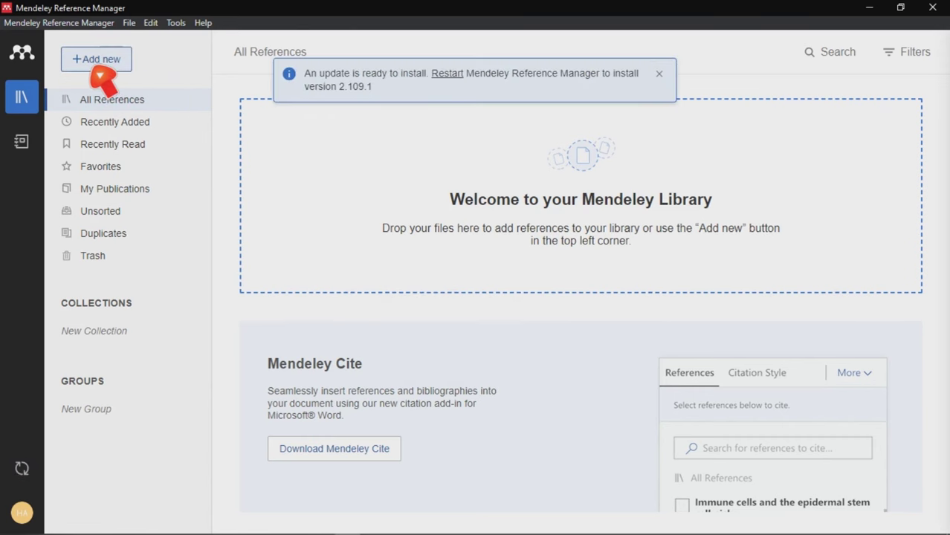
pyautogui.click(101, 74)
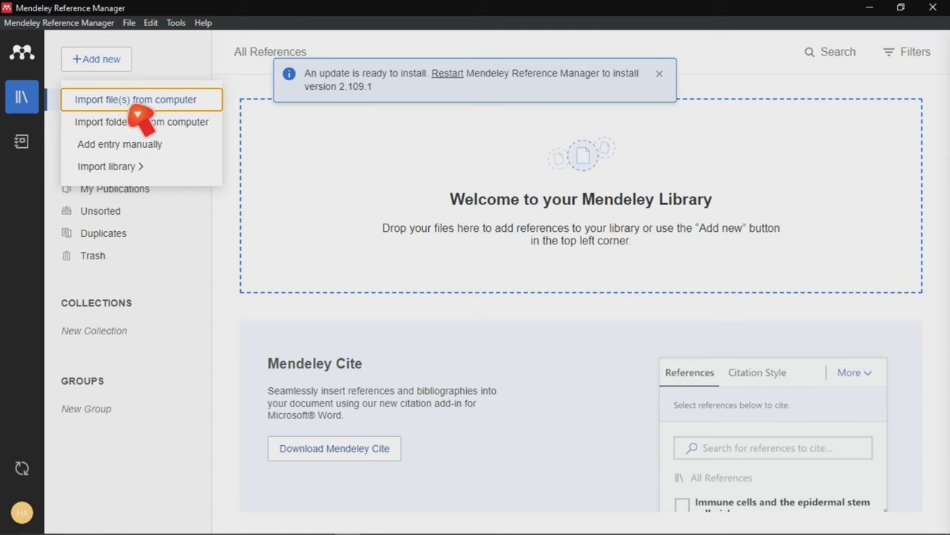
# Step: Import the three PDFs from the Desktop's Mendeley Sample folder as individual files
pyautogui.click(136, 111)
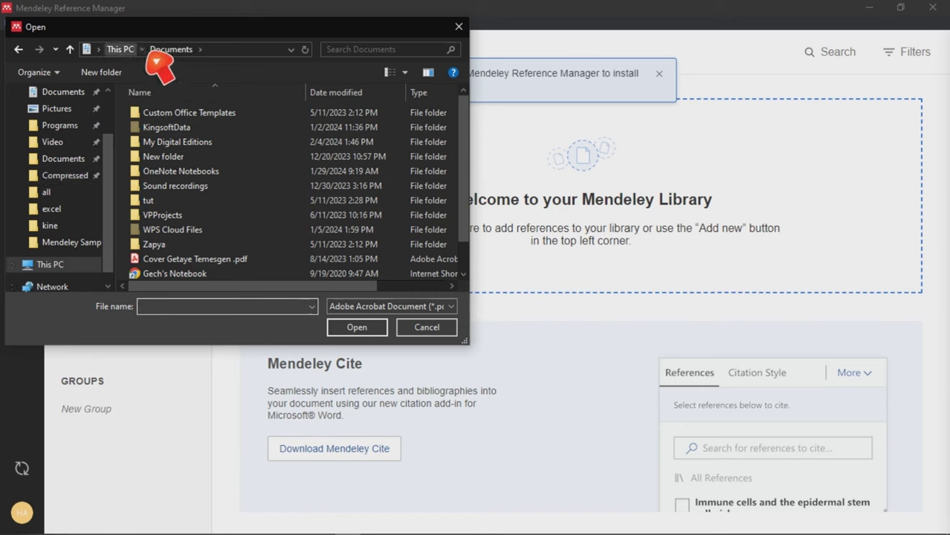
pyautogui.click(140, 49)
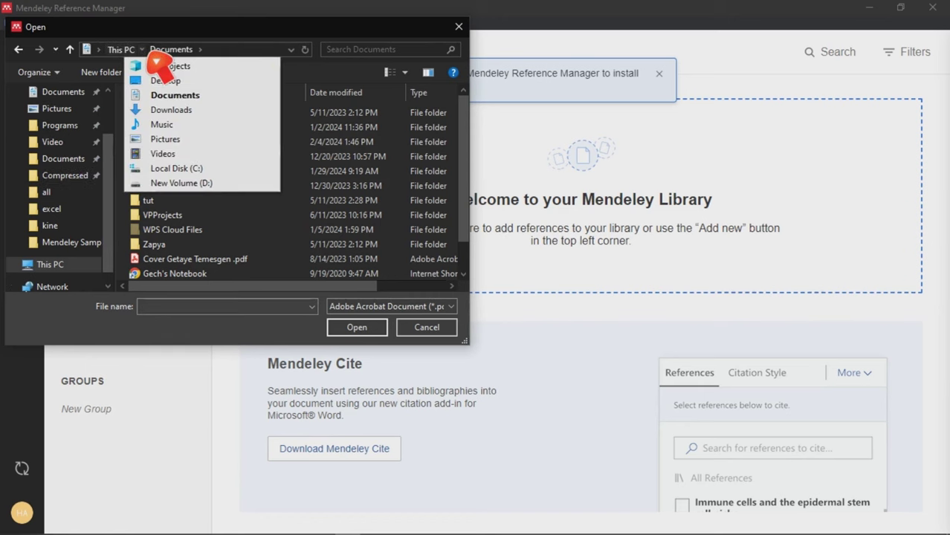
pyautogui.click(177, 82)
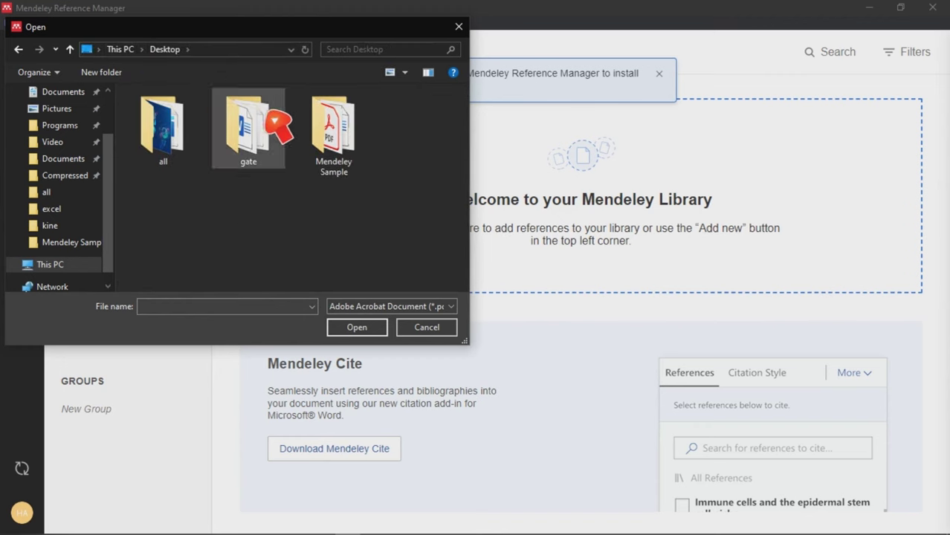
pyautogui.doubleClick(358, 176)
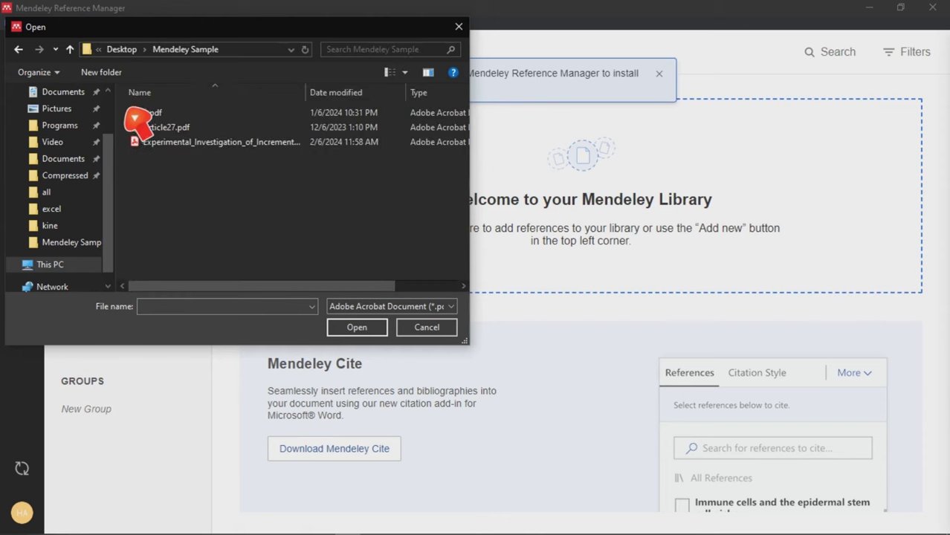
pyautogui.moveTo(133, 115); pyautogui.dragTo(206, 155)
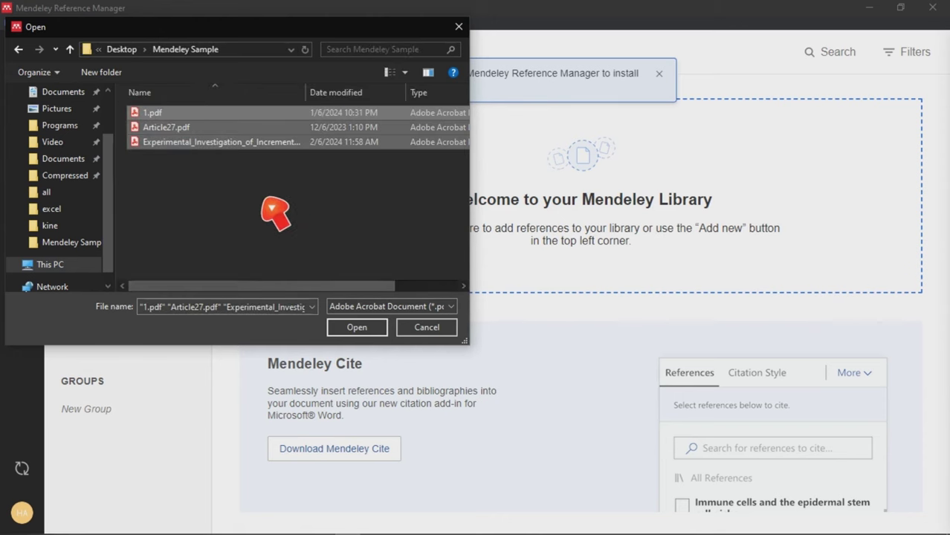
pyautogui.click(360, 328)
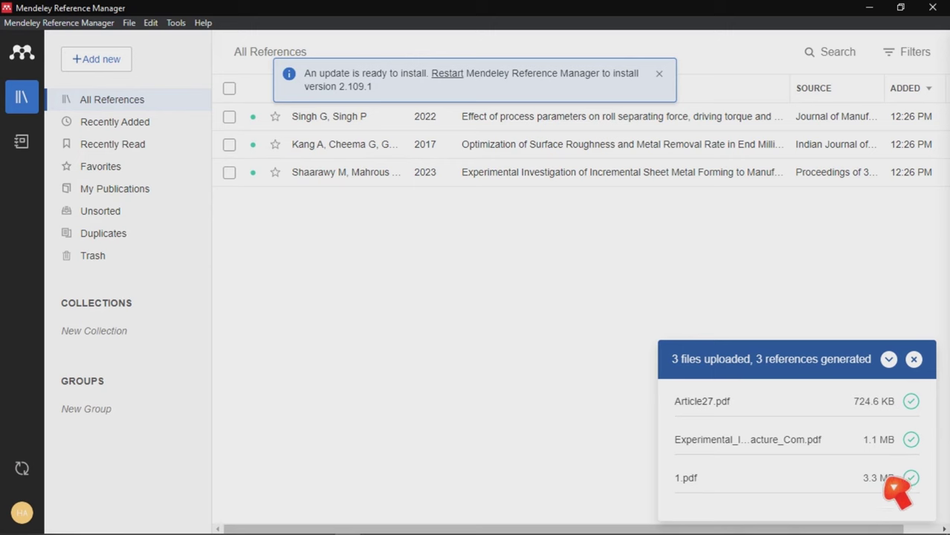
# Step: Upload the entire Desktop Mendeley Sample folder via Add new > Import folder(s)
pyautogui.click(108, 66)
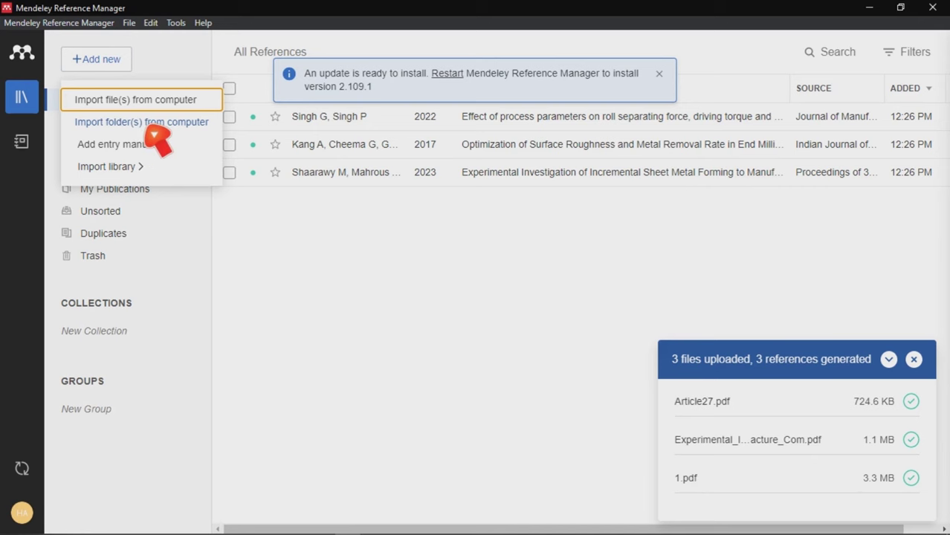
pyautogui.click(152, 127)
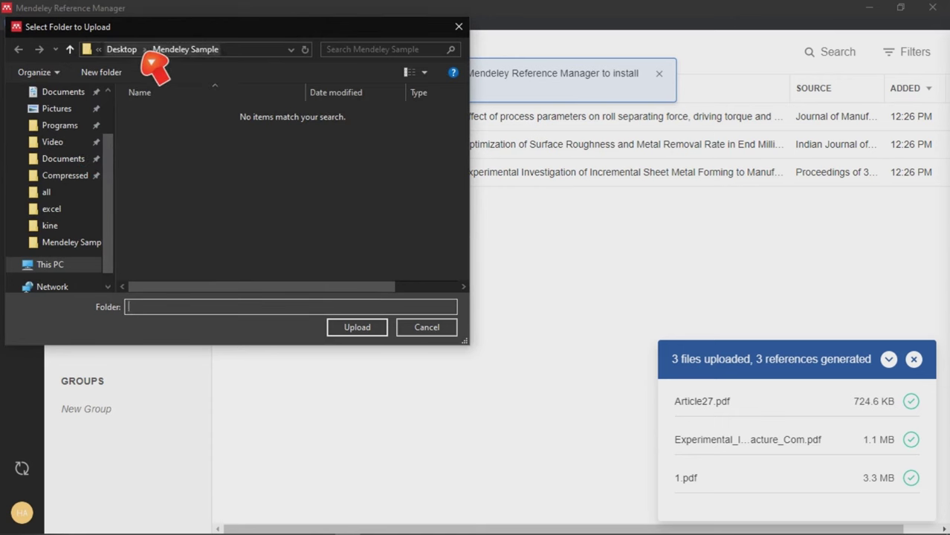
pyautogui.click(132, 50)
pyautogui.click(343, 132)
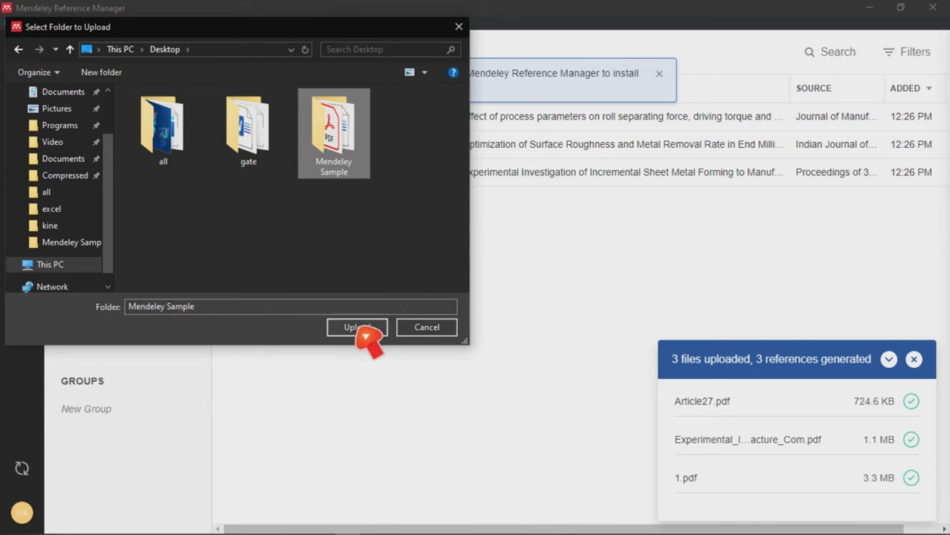
pyautogui.click(361, 331)
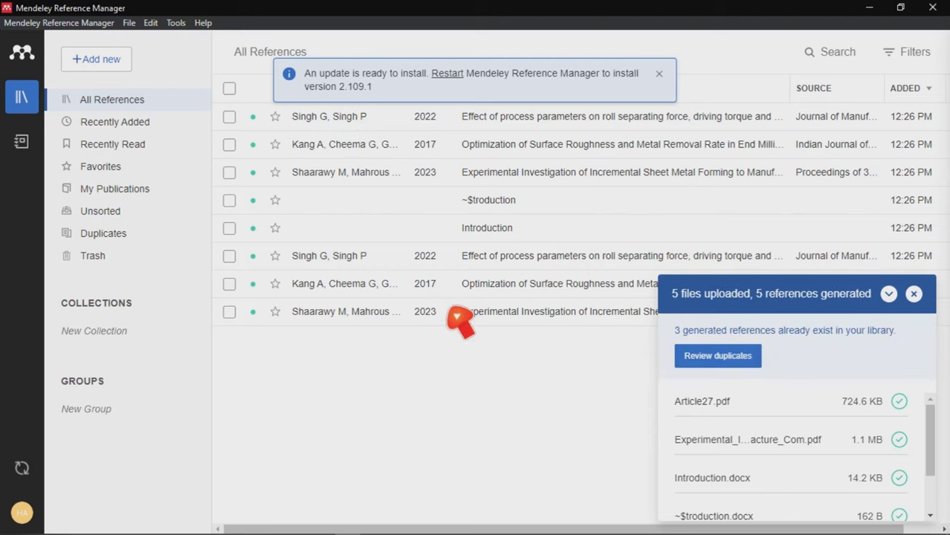
# Step: Trash the Introduction and ~$troduction entries from the library
pyautogui.click(229, 228)
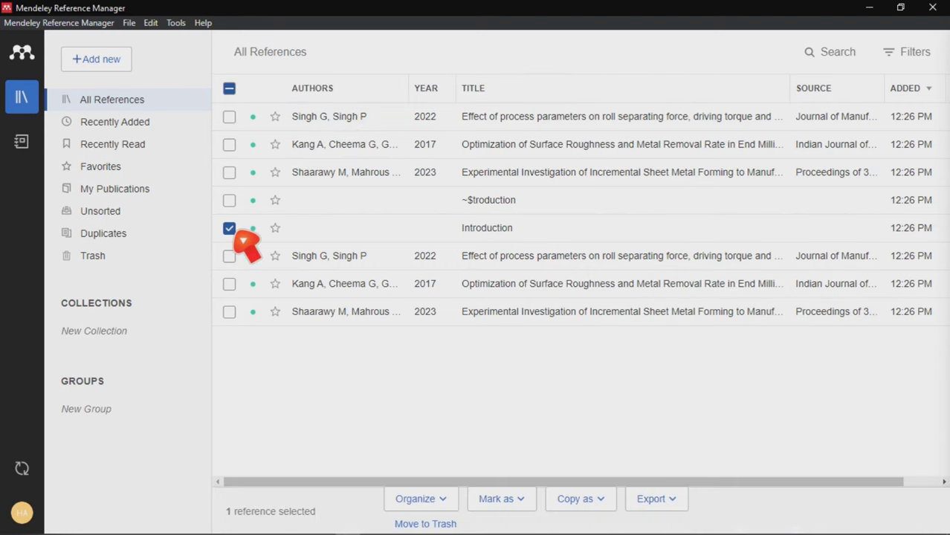
pyautogui.click(438, 523)
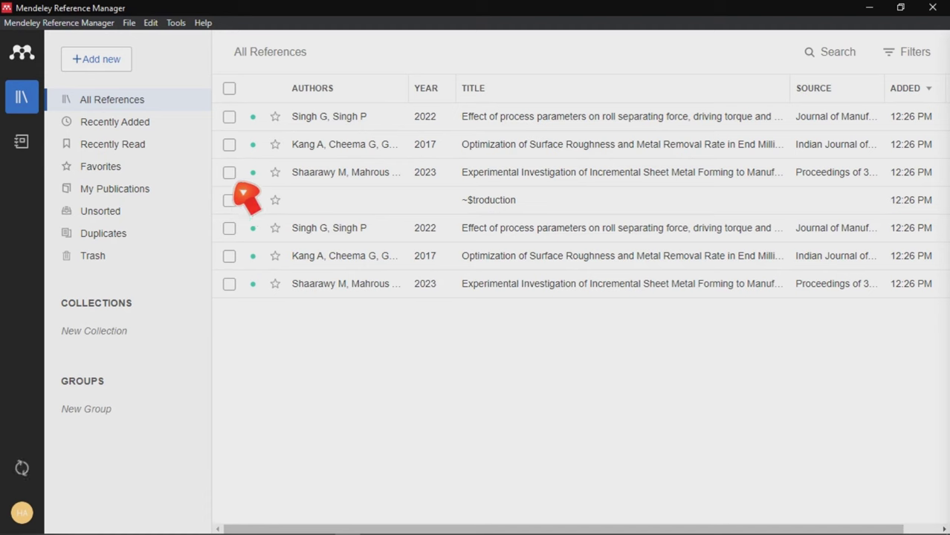
pyautogui.click(230, 201)
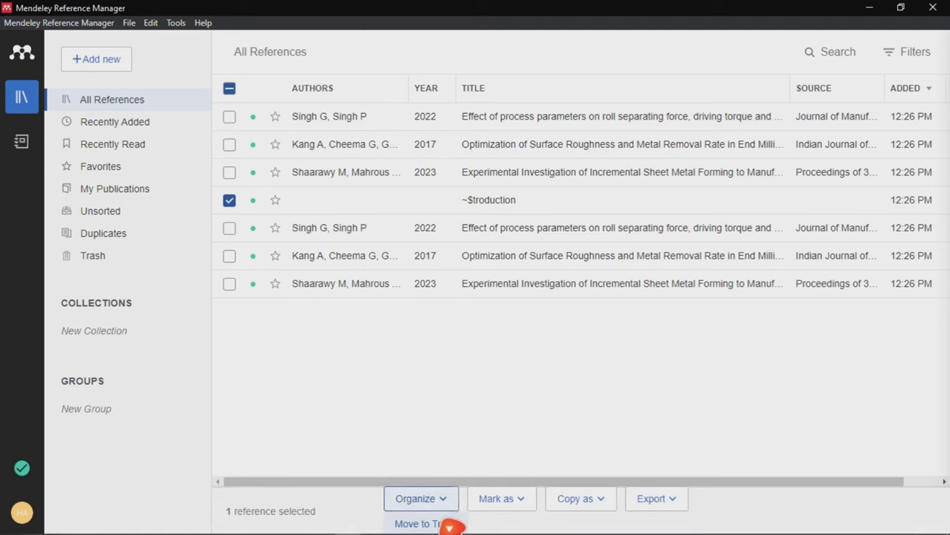
pyautogui.click(444, 525)
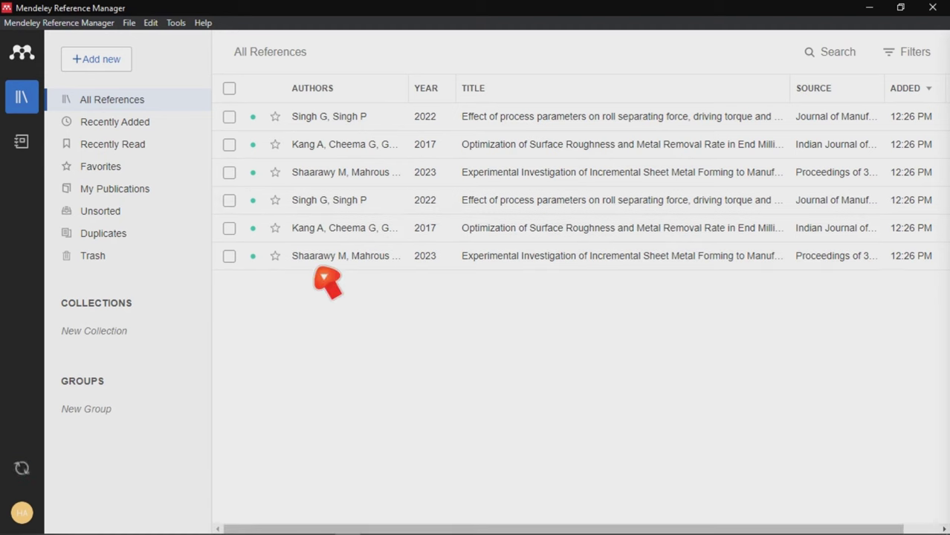
# Step: Trash the three duplicate paper references together
pyautogui.click(230, 145)
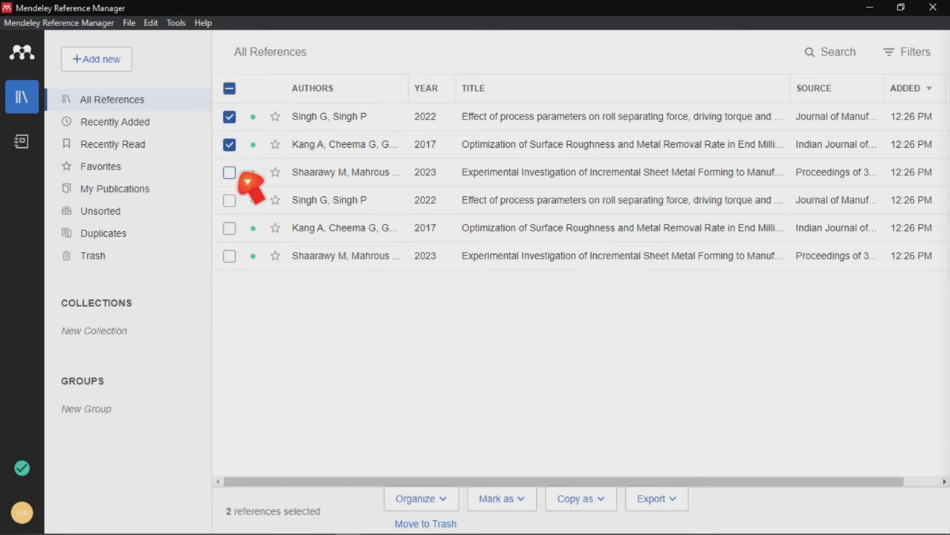
pyautogui.click(233, 174)
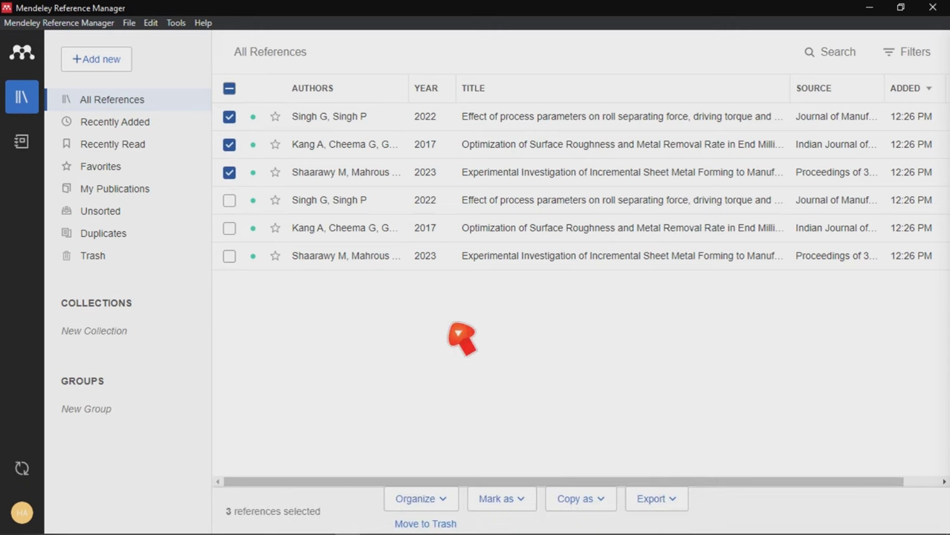
pyautogui.click(455, 526)
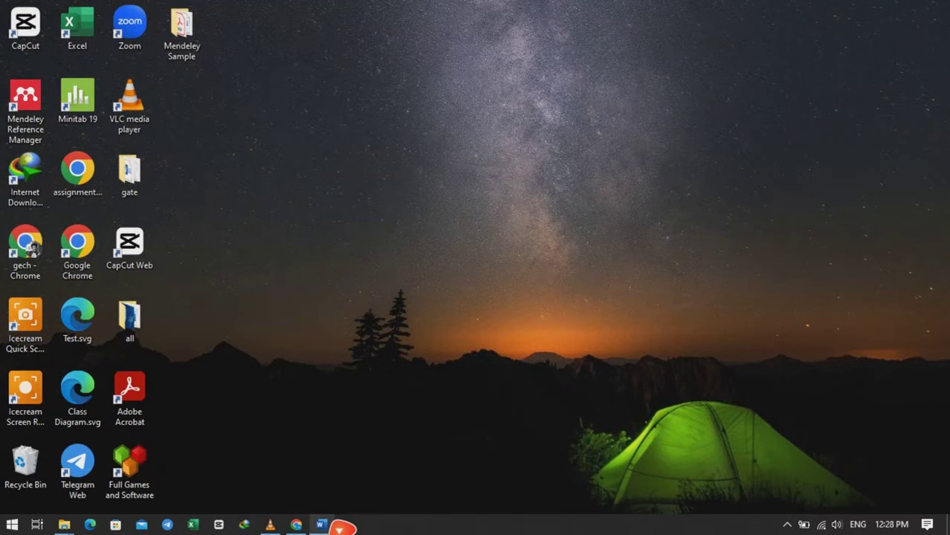
# Step: Open the Mendeley Cite pane from the References tab in Introduction.docx and start its sign-in
pyautogui.click(323, 524)
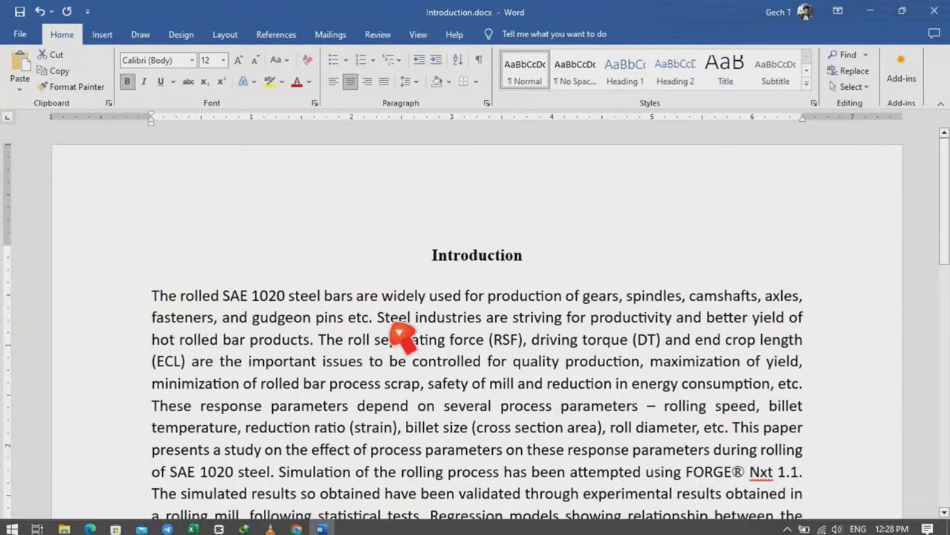
pyautogui.moveTo(942, 202); pyautogui.dragTo(942, 219)
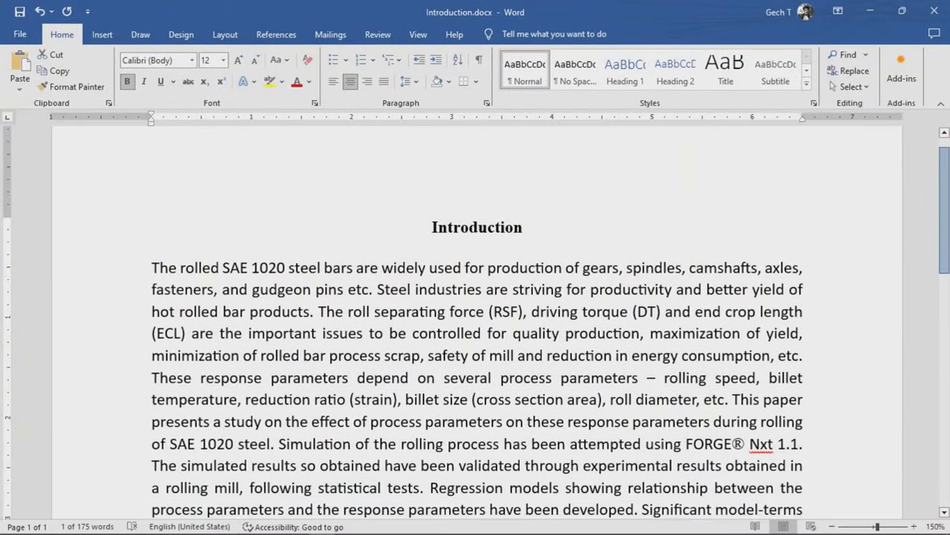
pyautogui.click(288, 35)
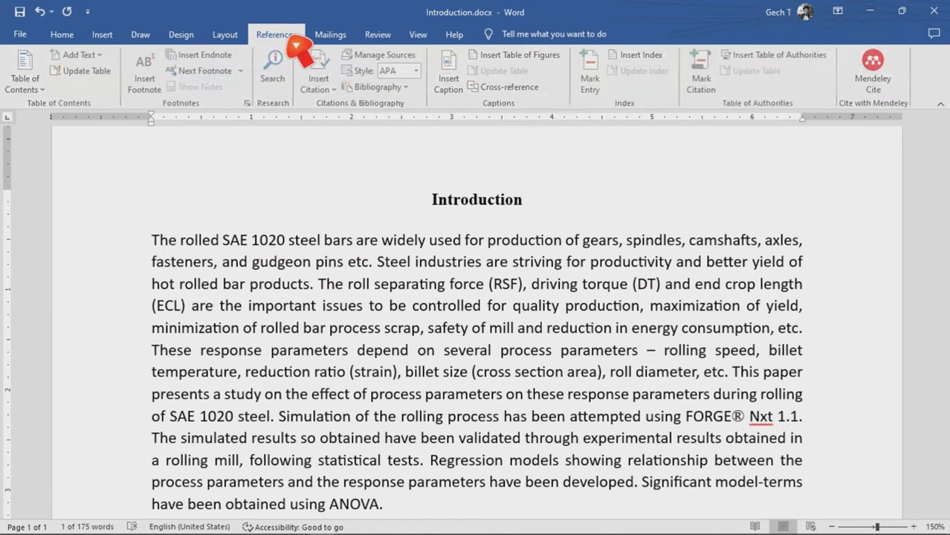
pyautogui.click(883, 85)
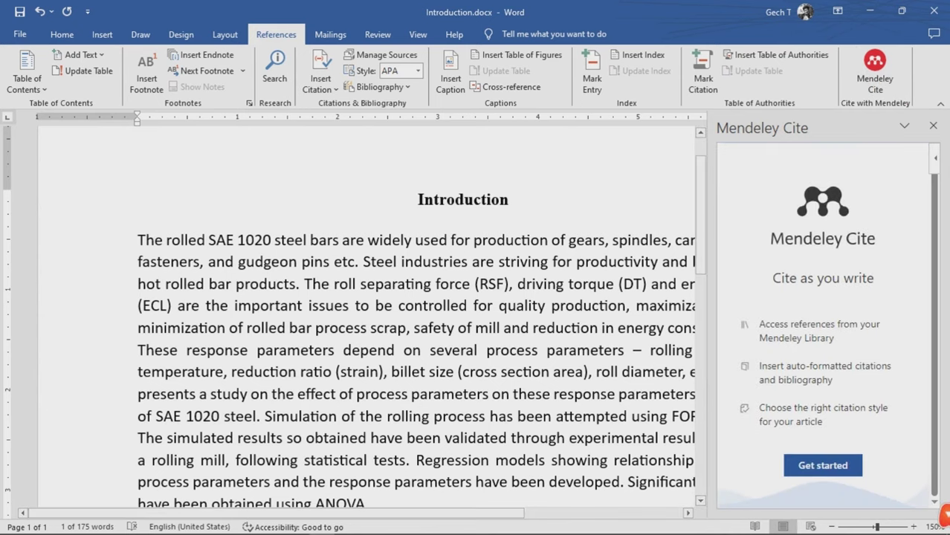
pyautogui.click(829, 473)
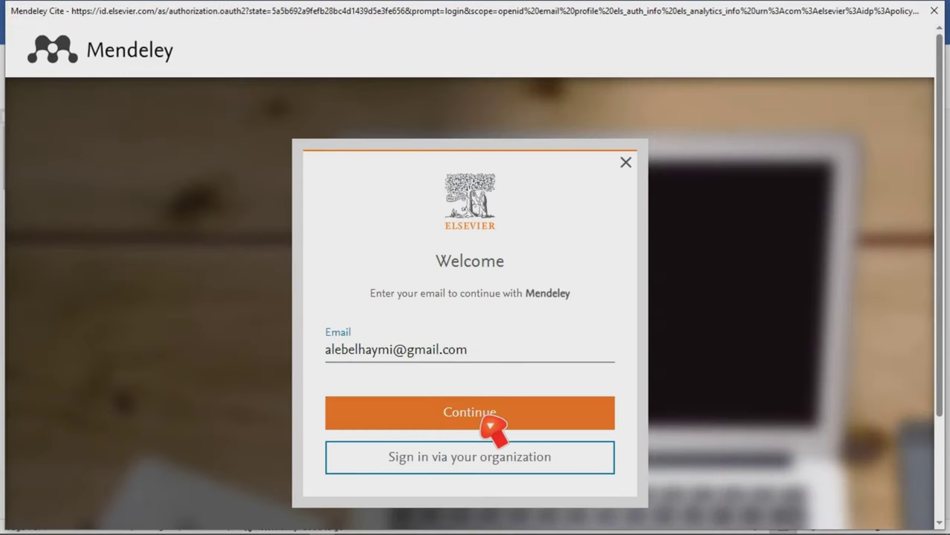
# Step: Enter the account password to sign in to Mendeley Cite
pyautogui.click(490, 425)
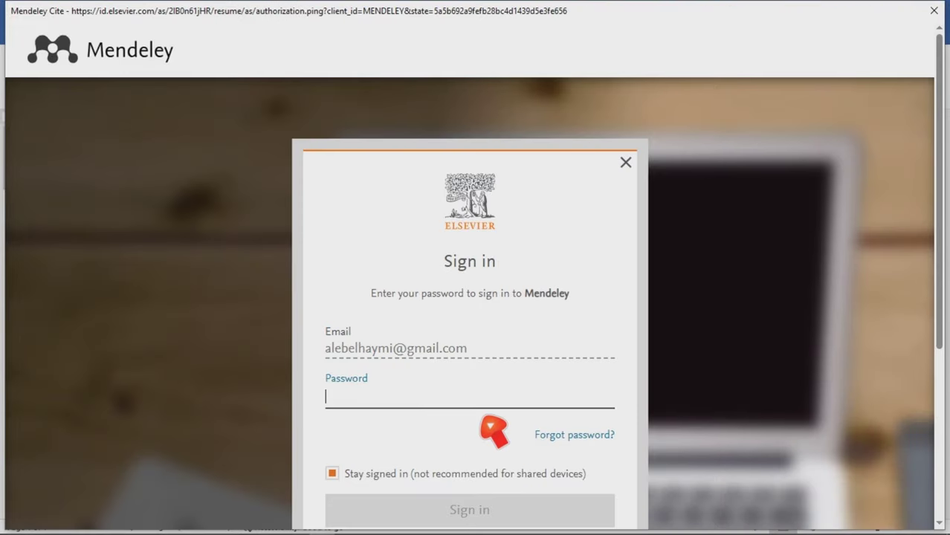
pyautogui.write('*********')
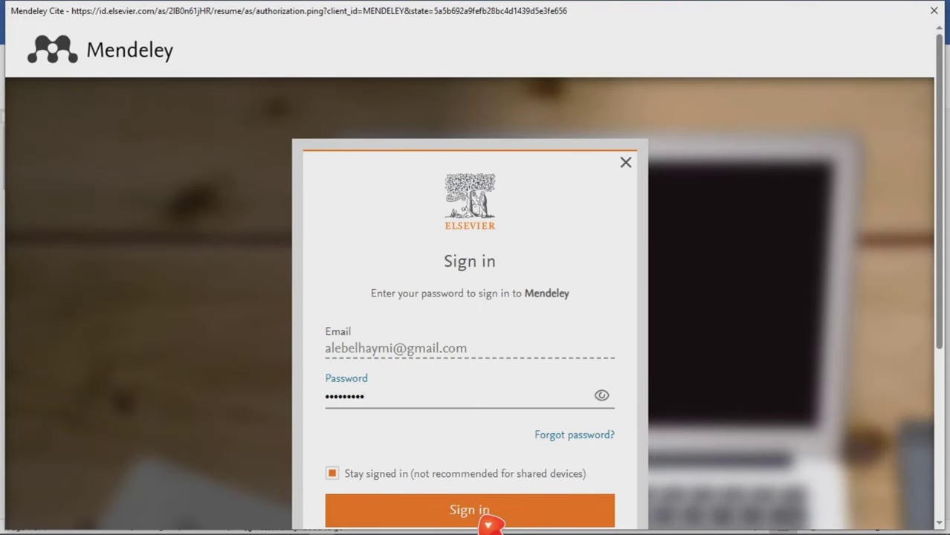
pyautogui.press('Return')
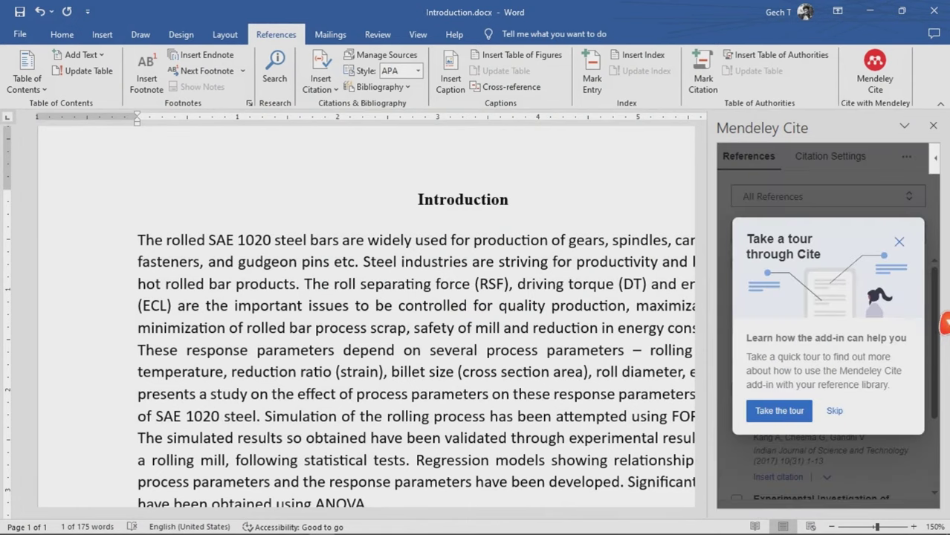
pyautogui.click(847, 414)
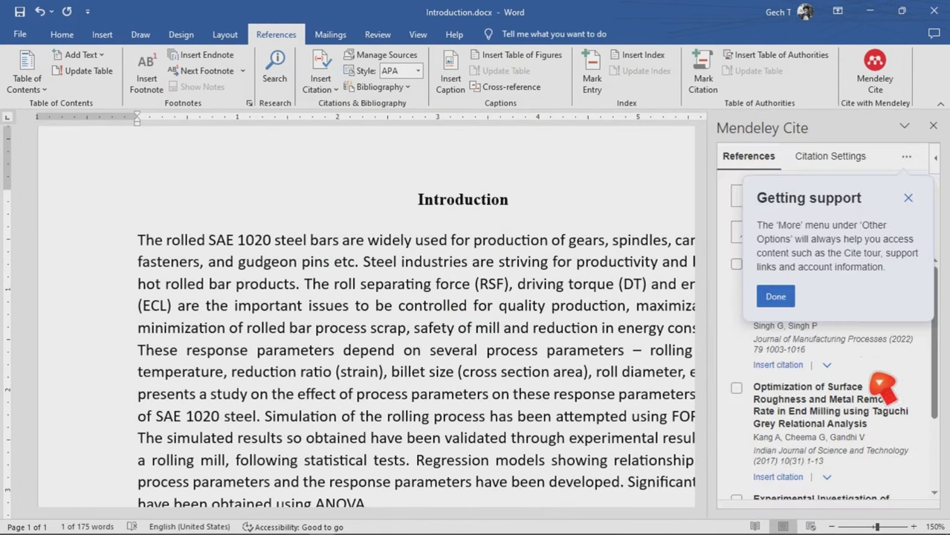
pyautogui.click(910, 203)
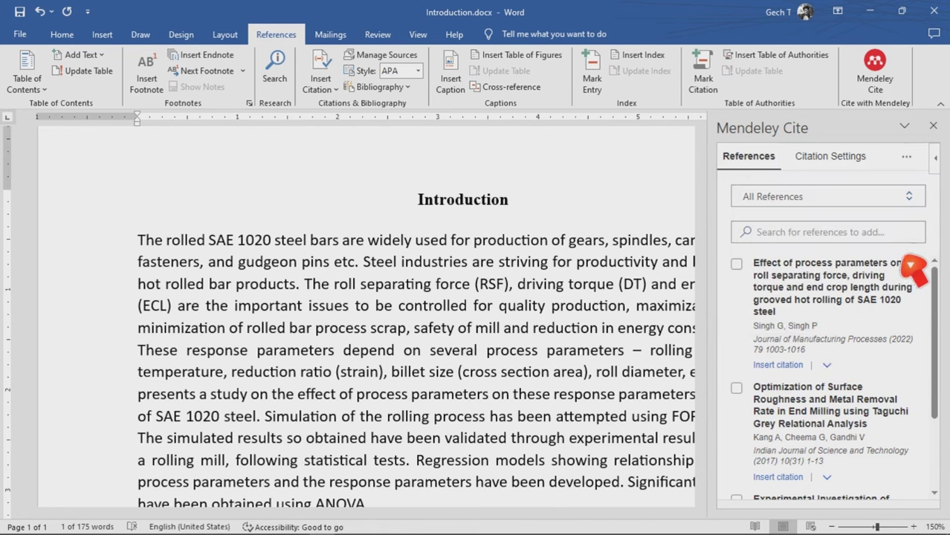
pyautogui.scroll(-3, 946, 309)
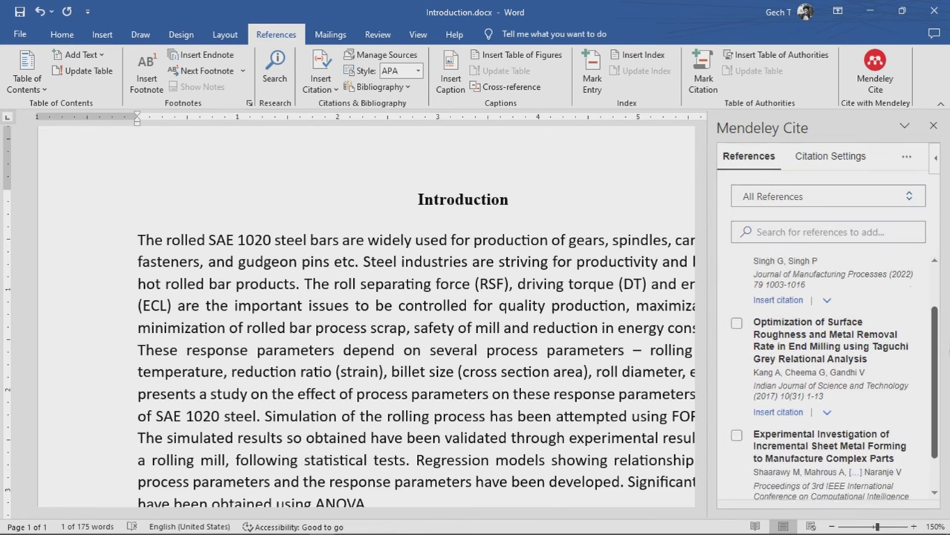
pyautogui.scroll(2, 945, 320)
pyautogui.scroll(2, 945, 324)
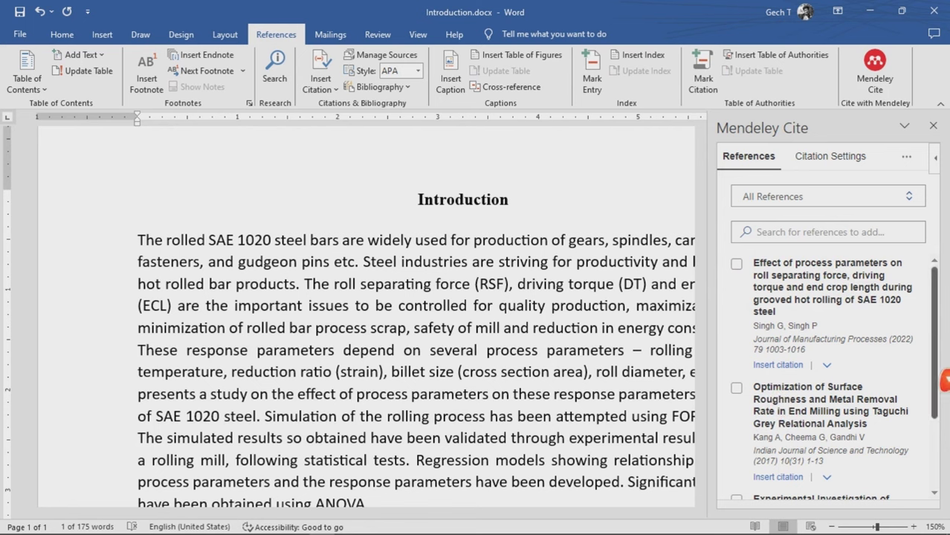
pyautogui.scroll(-3, 946, 380)
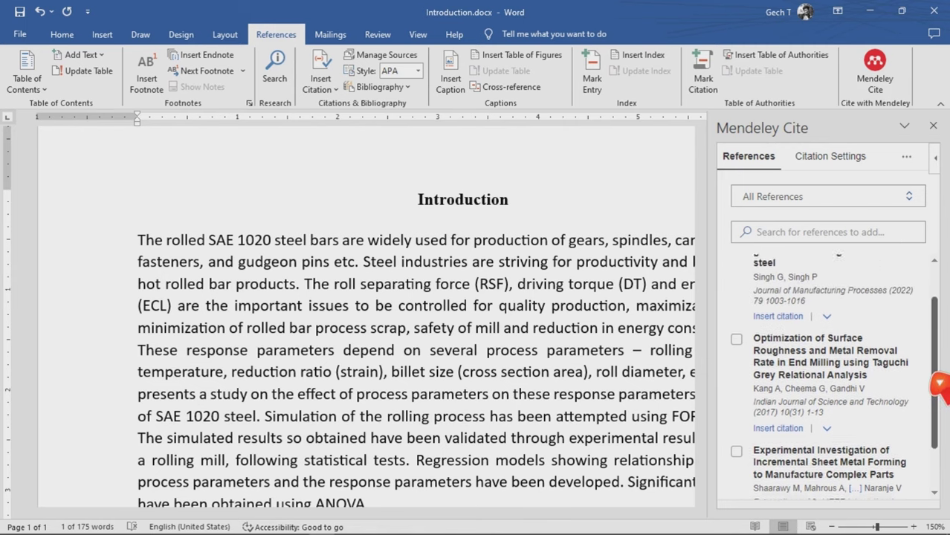
pyautogui.moveTo(940, 435); pyautogui.dragTo(939, 305)
pyautogui.scroll(-3, 939, 305)
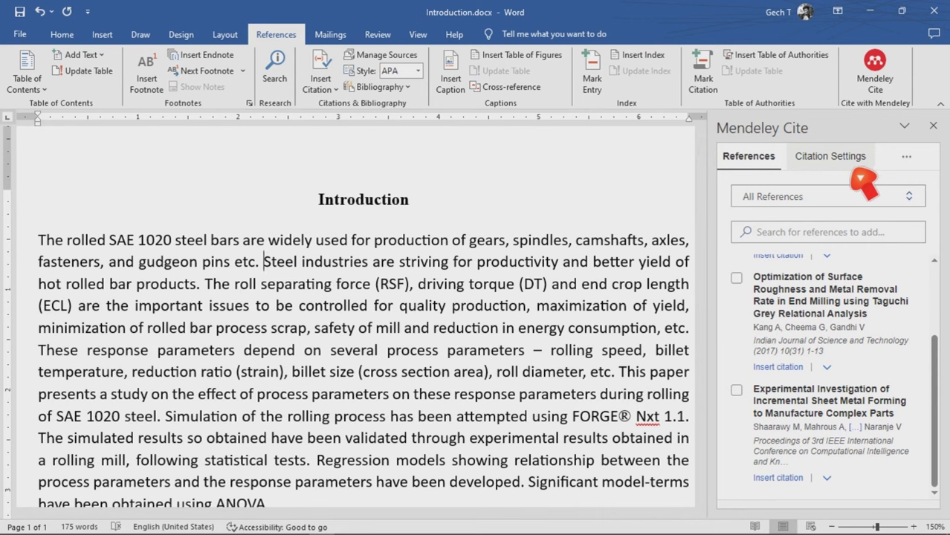
# Step: Set the document's Mendeley Cite citation style to IEEE in Citation Settings
pyautogui.click(835, 168)
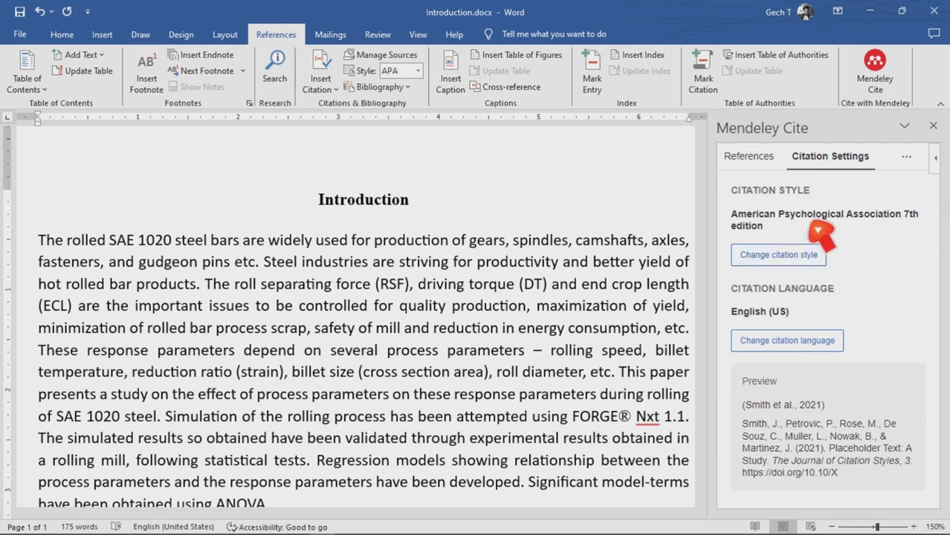
pyautogui.click(799, 256)
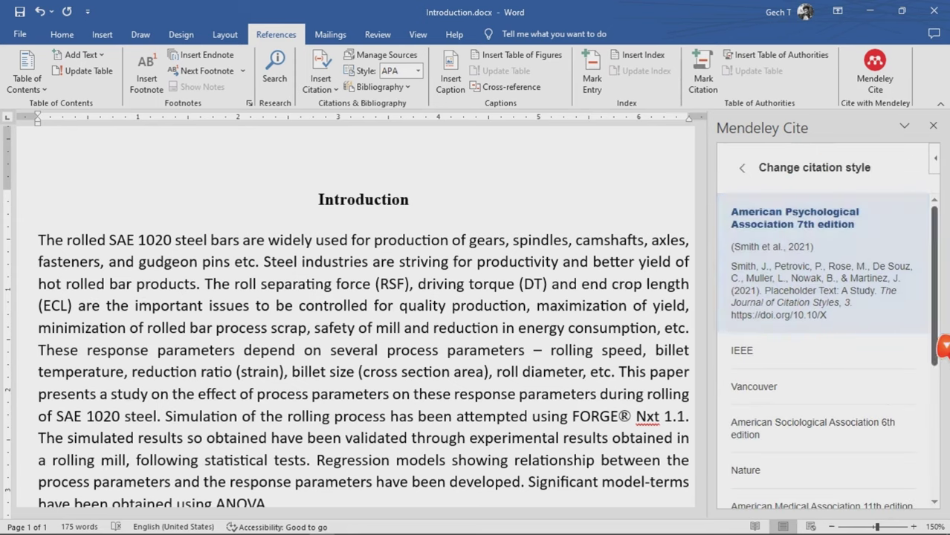
pyautogui.scroll(-4, 929, 344)
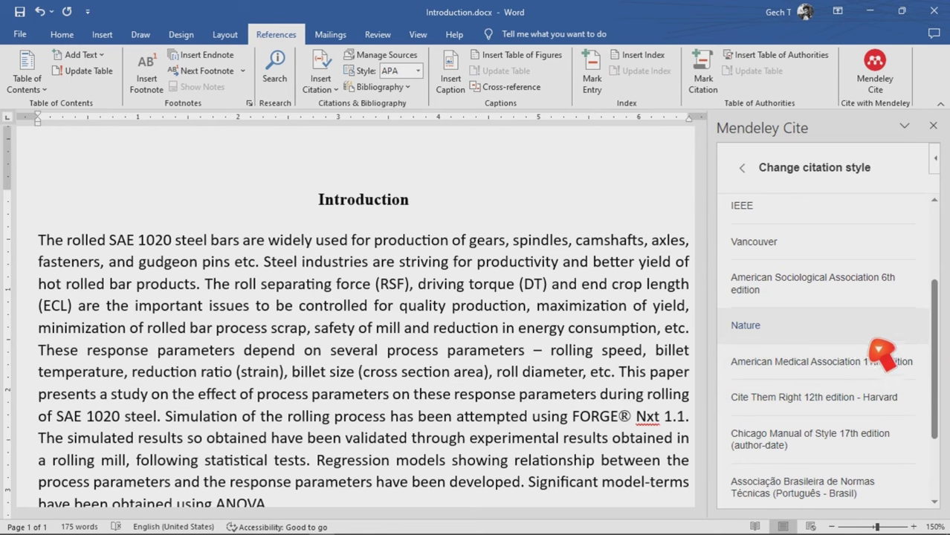
pyautogui.scroll(4, 922, 261)
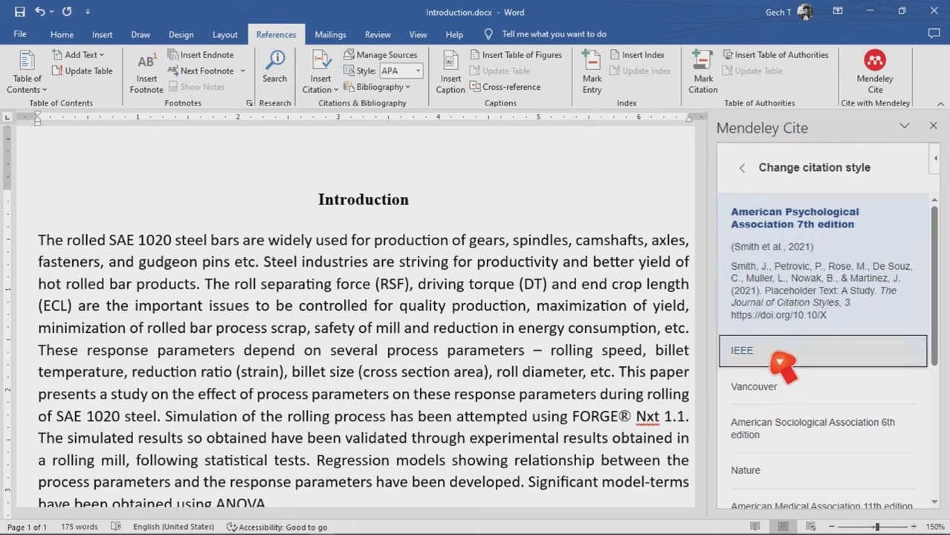
pyautogui.click(762, 351)
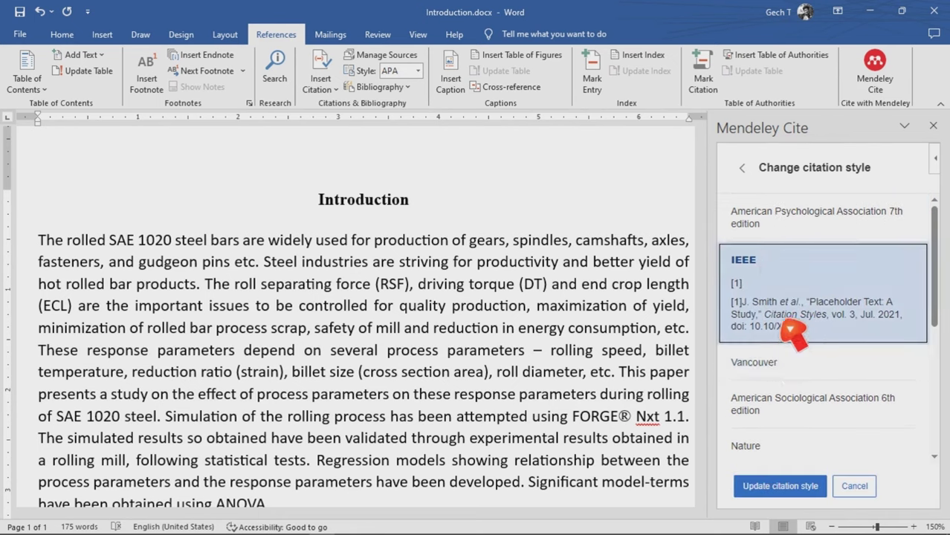
pyautogui.click(198, 285)
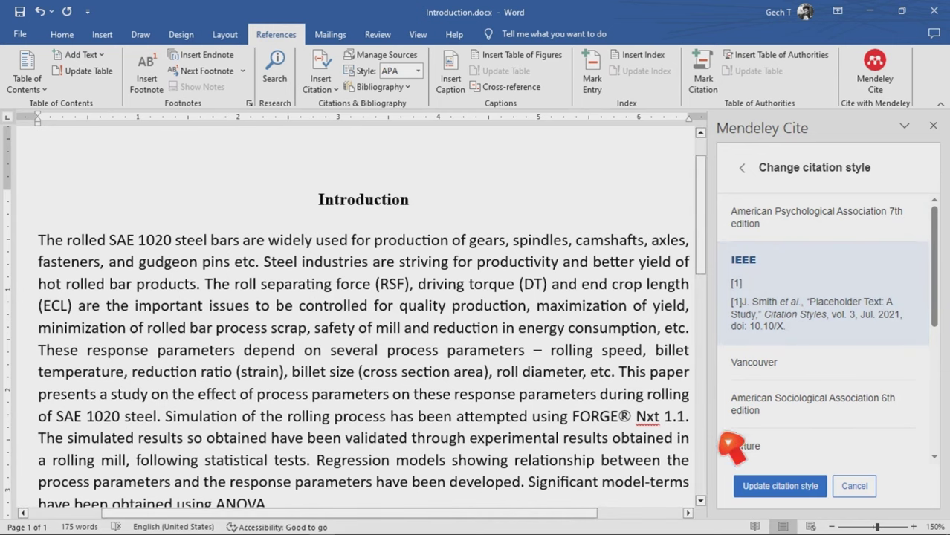
pyautogui.click(777, 487)
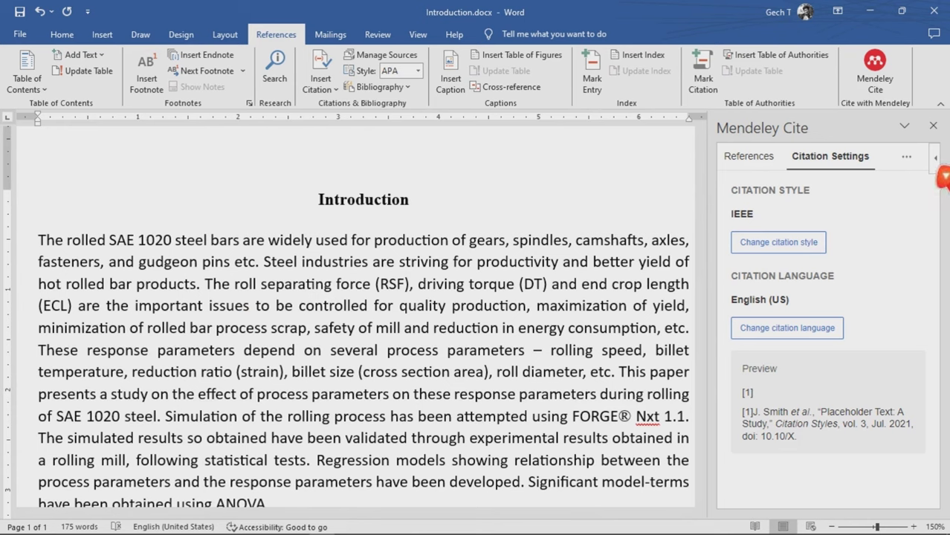
# Step: Insert citations for Singh 2022, Kang 2017 and Shaarawy 2023 after 'hot rolled bar products'
pyautogui.click(747, 157)
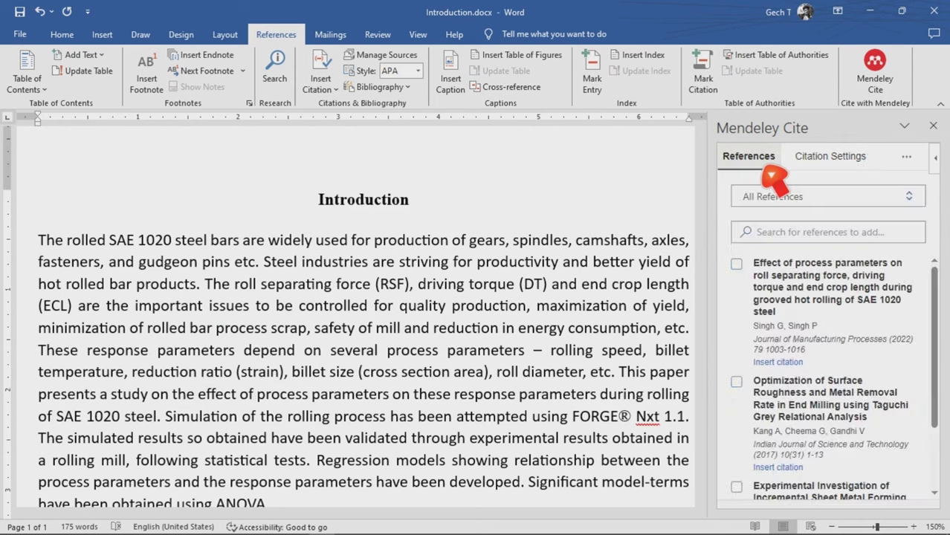
pyautogui.click(737, 265)
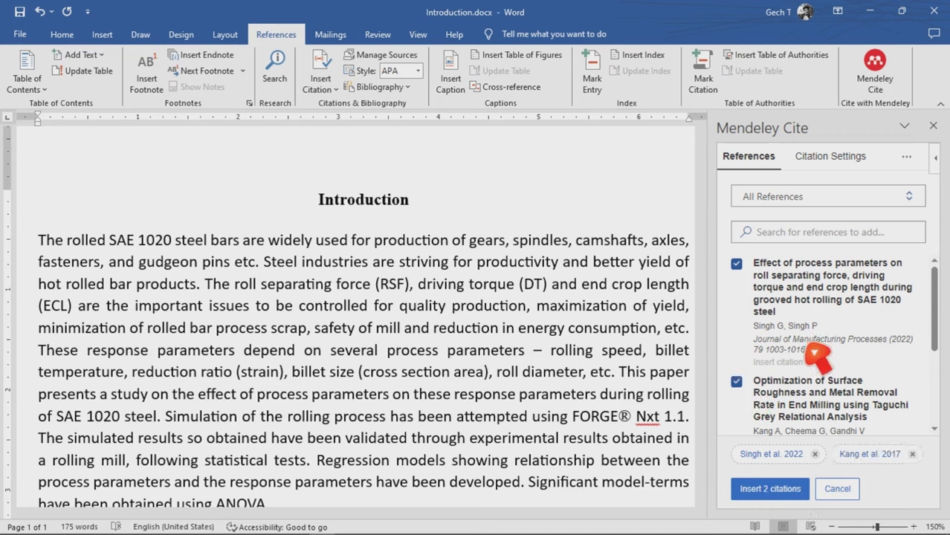
pyautogui.scroll(-3, 832, 342)
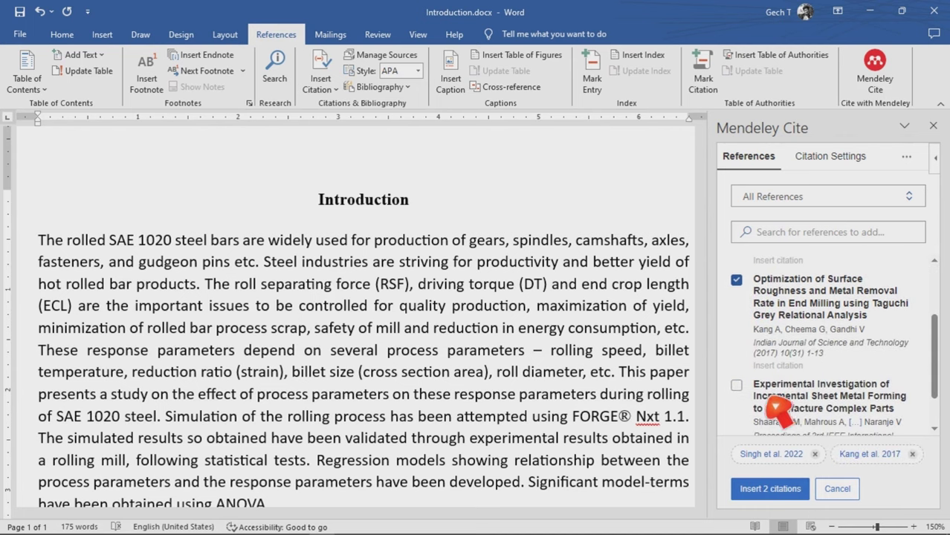
pyautogui.click(737, 385)
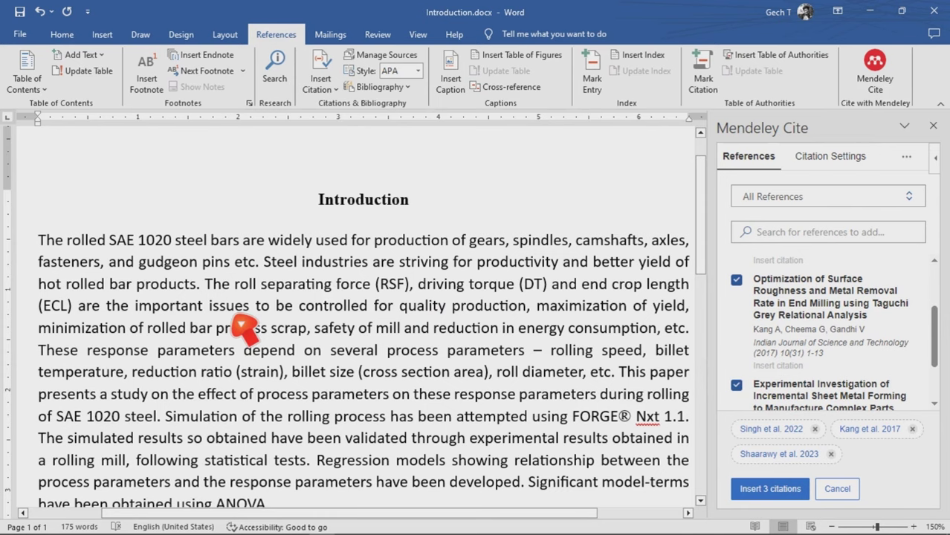
pyautogui.click(825, 157)
pyautogui.click(758, 157)
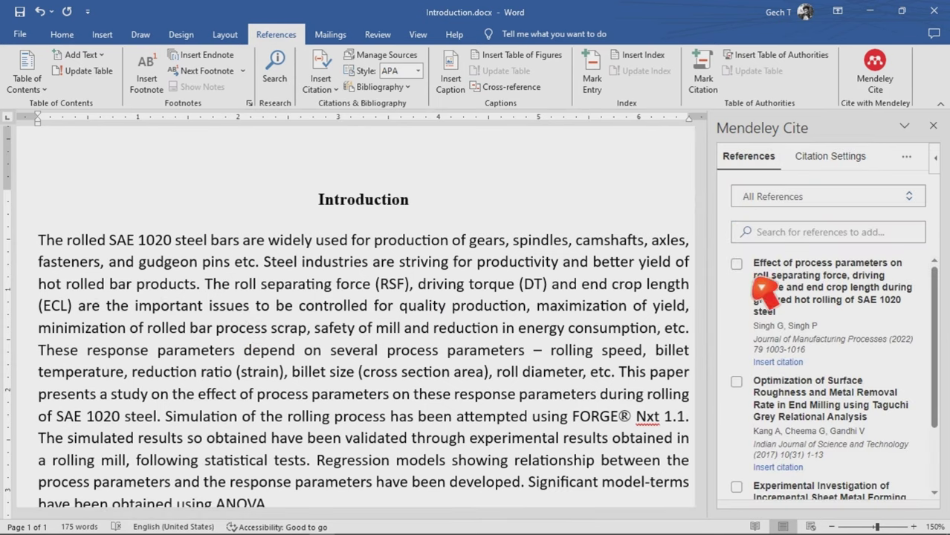
pyautogui.click(736, 265)
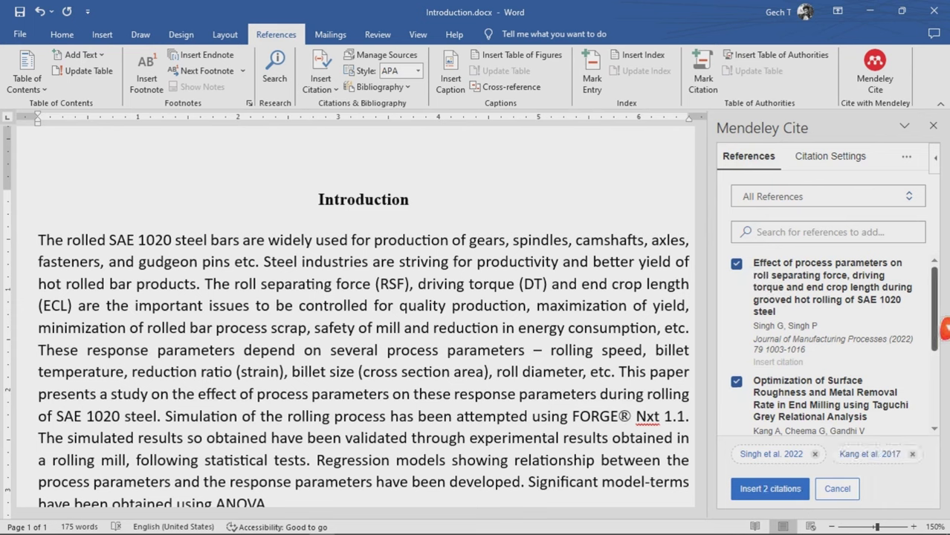
pyautogui.scroll(-3, 933, 328)
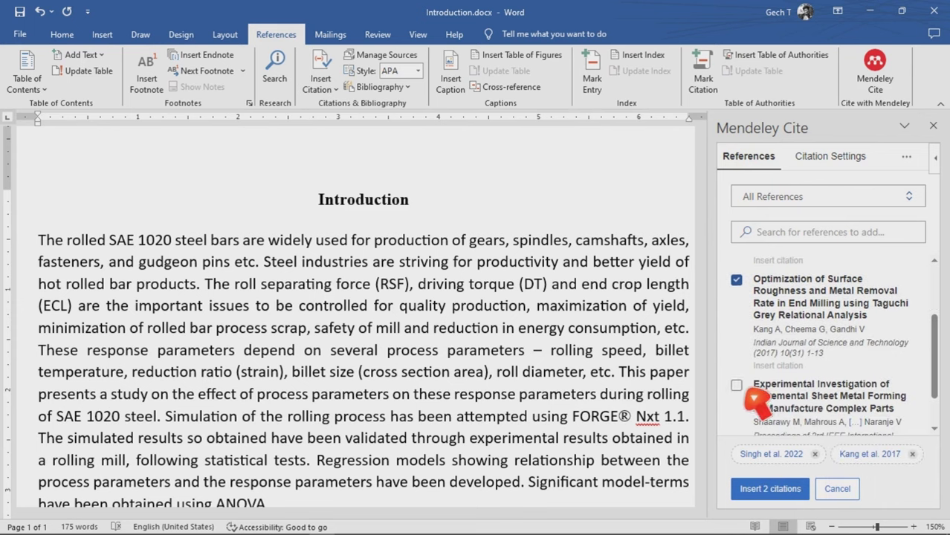
pyautogui.click(745, 394)
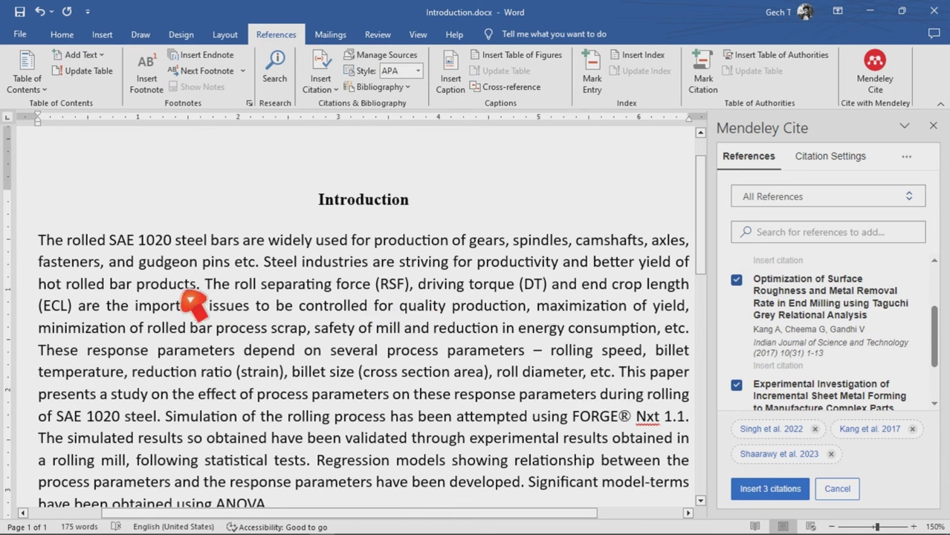
pyautogui.click(769, 490)
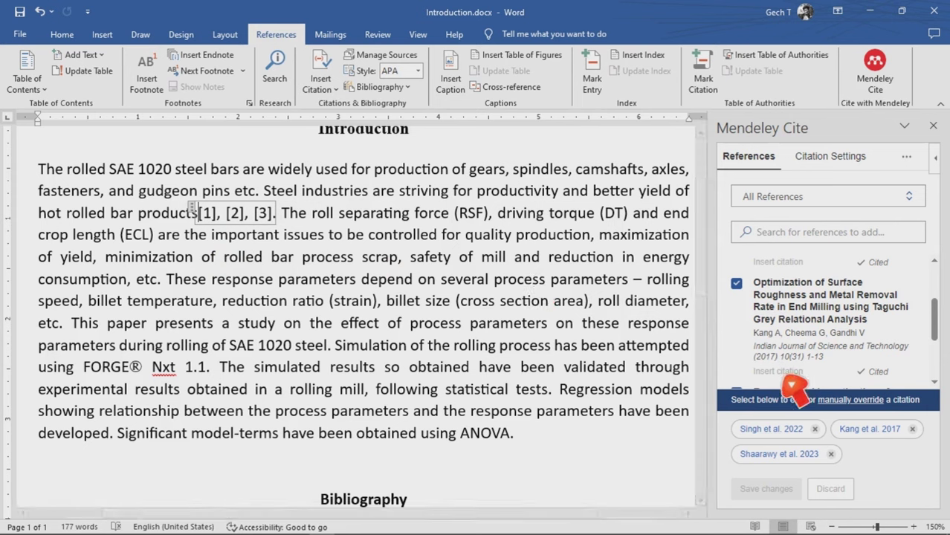
# Step: Try the American Sociological Association 6th edition style and inspect the author-date citation
pyautogui.click(840, 166)
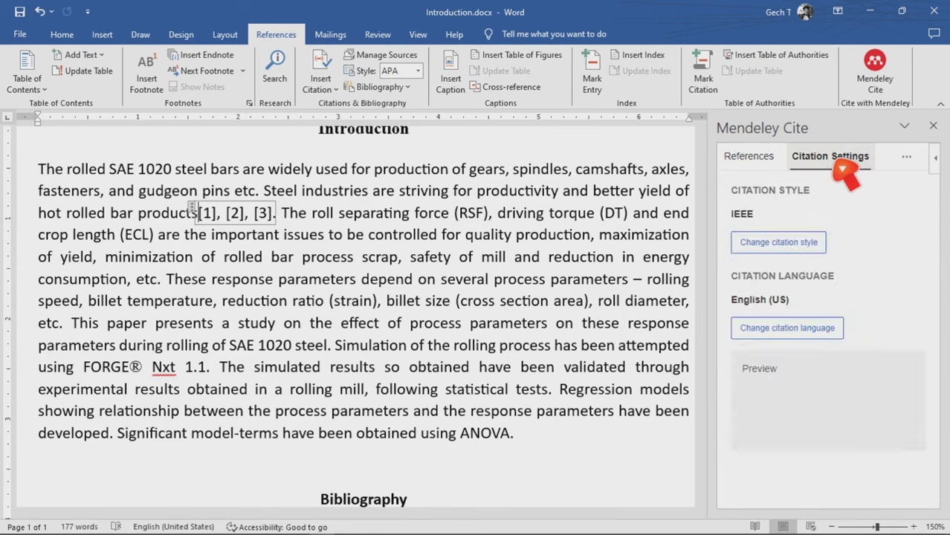
pyautogui.click(787, 245)
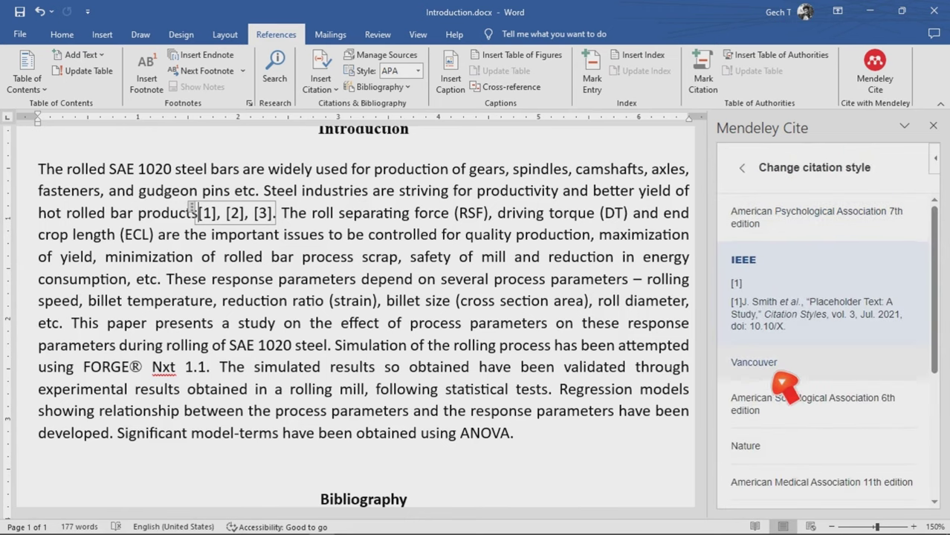
pyautogui.click(807, 420)
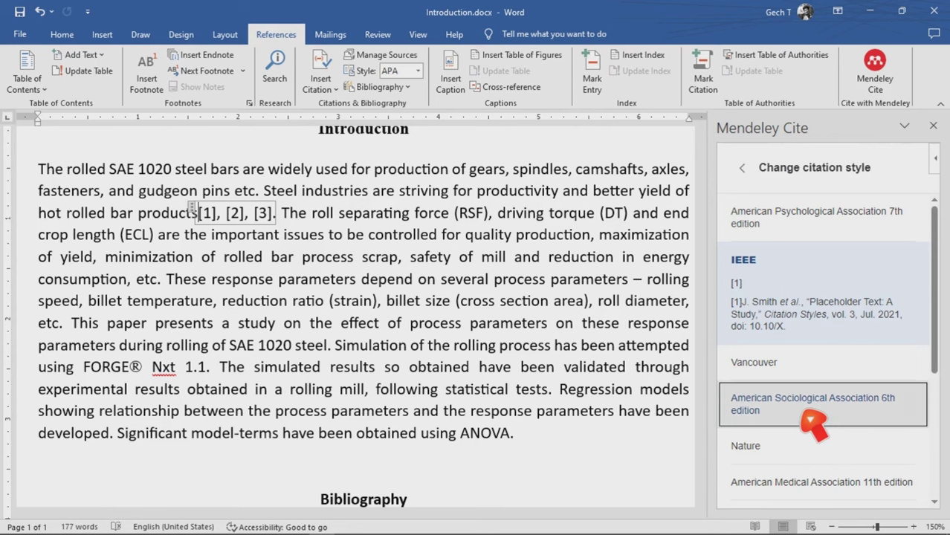
pyautogui.click(787, 488)
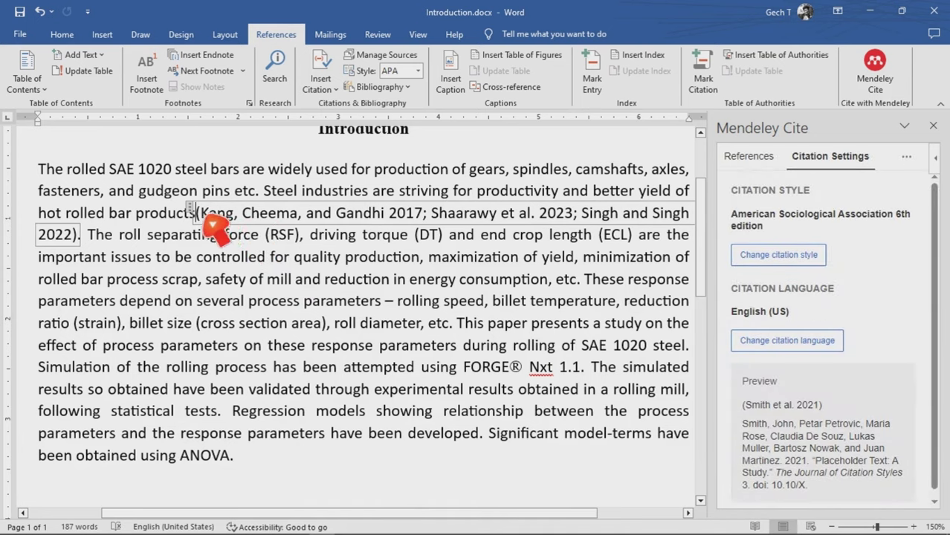
pyautogui.moveTo(207, 218); pyautogui.dragTo(152, 251)
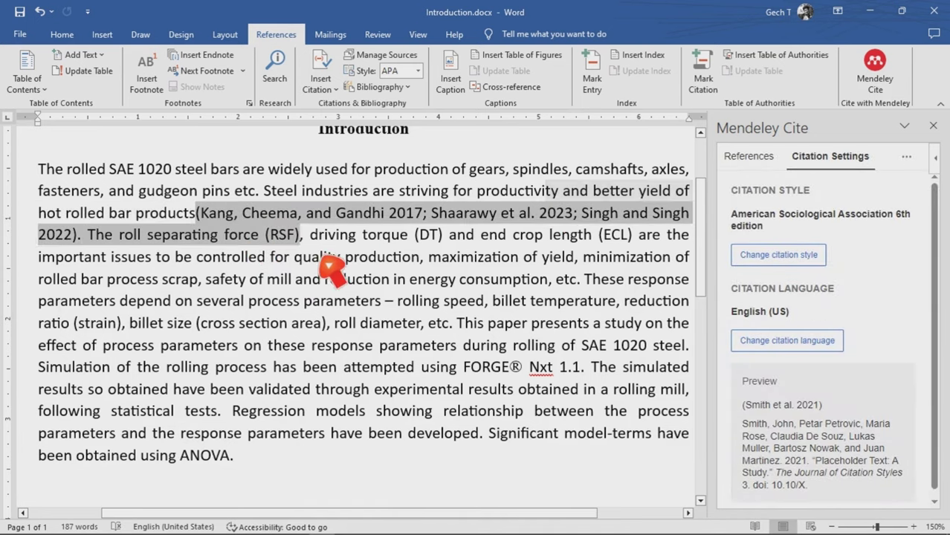
pyautogui.moveTo(152, 249); pyautogui.dragTo(93, 246)
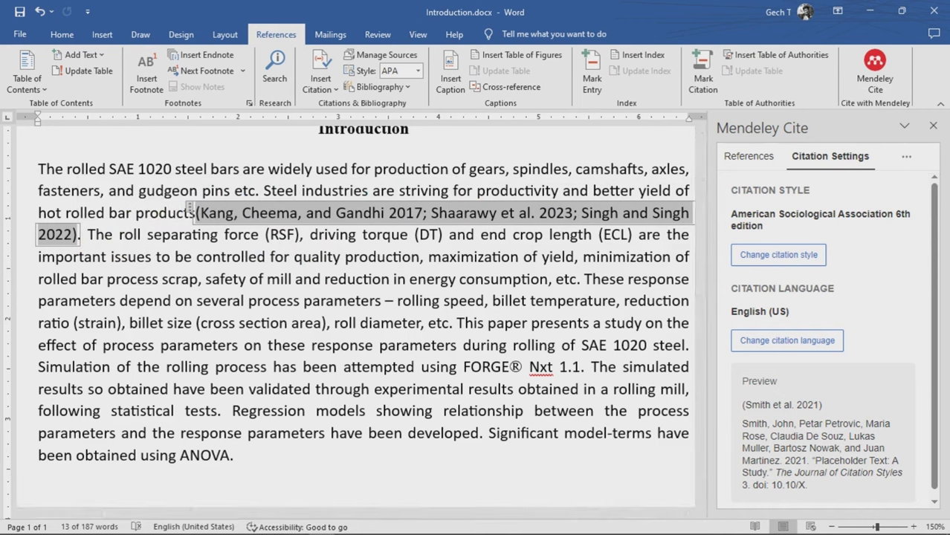
# Step: Switch to American Medical Association 11th edition, giving a superscript 1–3 citation
pyautogui.click(810, 256)
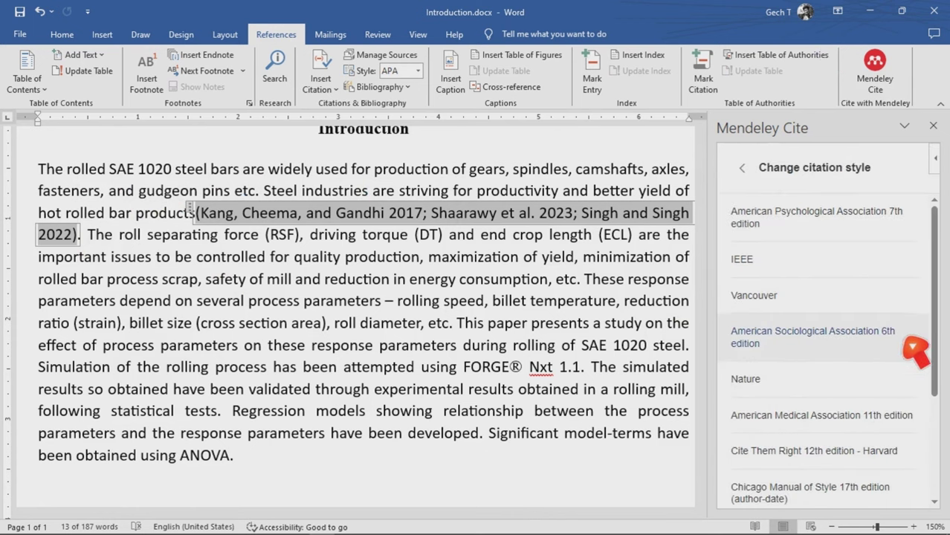
pyautogui.scroll(-1, 847, 386)
pyautogui.scroll(-2, 847, 386)
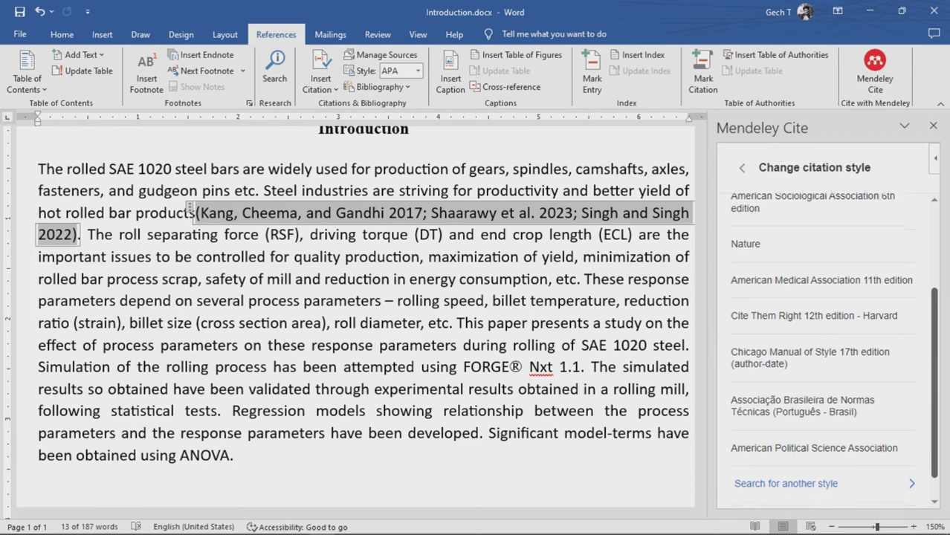
pyautogui.scroll(-1, 847, 386)
pyautogui.click(801, 286)
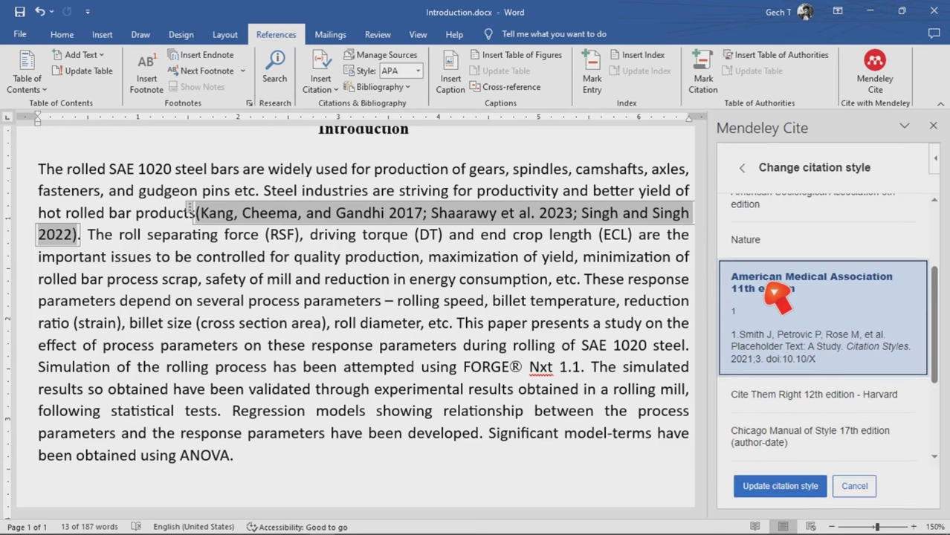
pyautogui.click(779, 490)
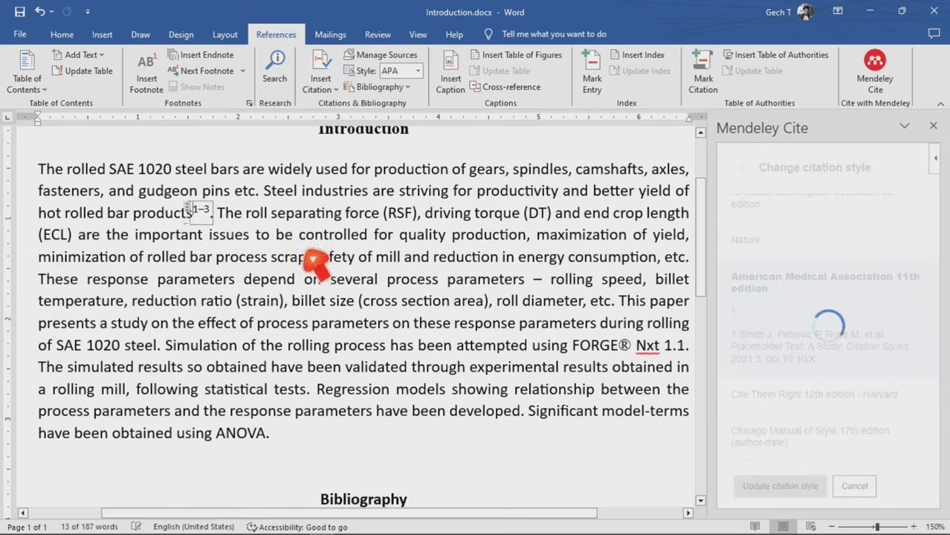
pyautogui.moveTo(214, 217); pyautogui.dragTo(197, 219)
pyautogui.doubleClick(199, 211)
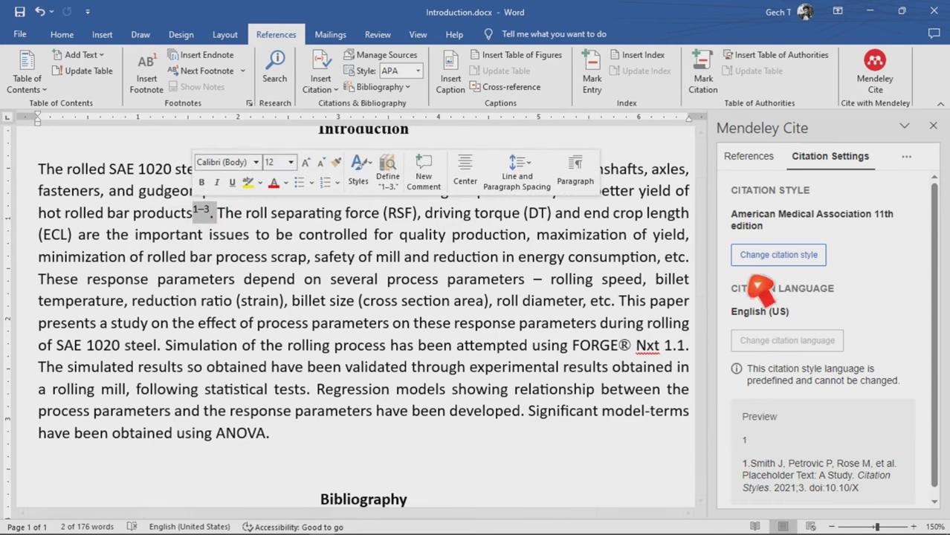
# Step: Return the citation style to IEEE so the citation reads [1], [2], [3]
pyautogui.click(792, 257)
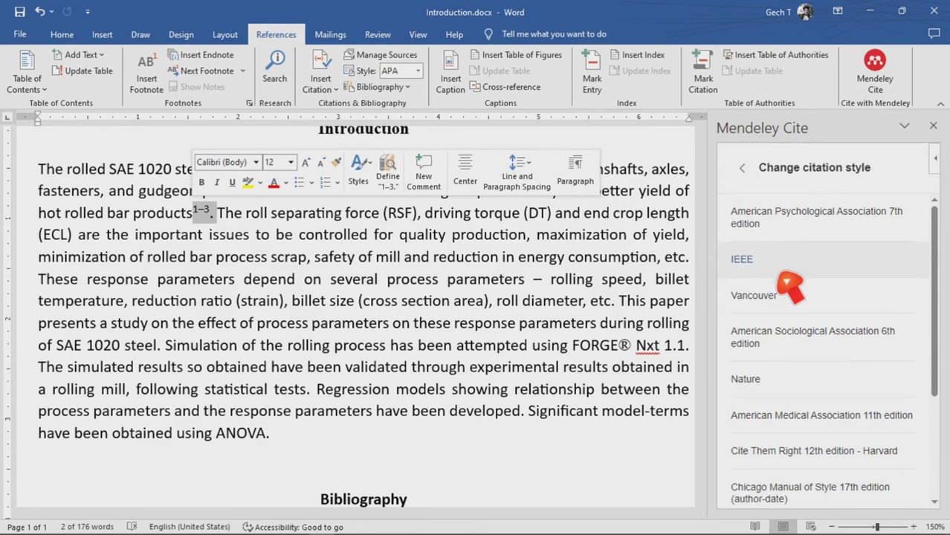
pyautogui.click(773, 263)
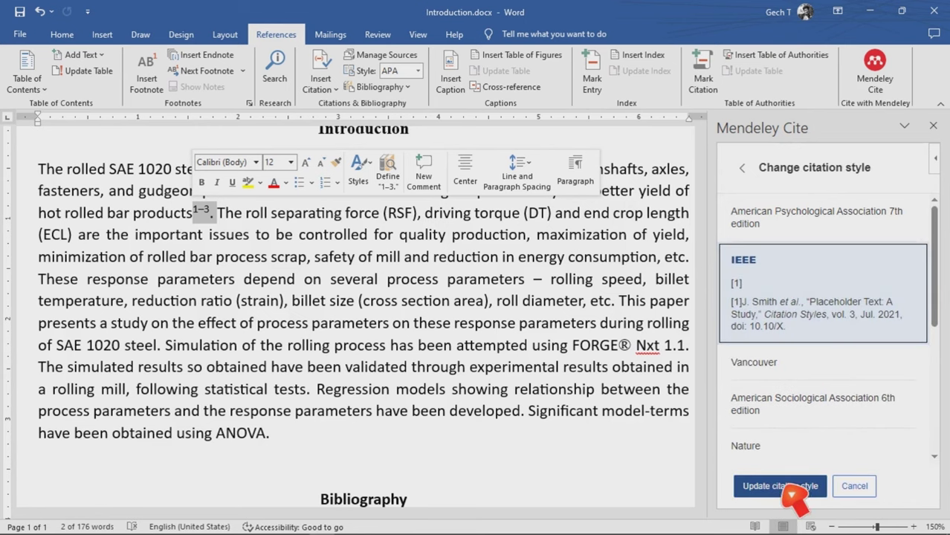
pyautogui.click(788, 487)
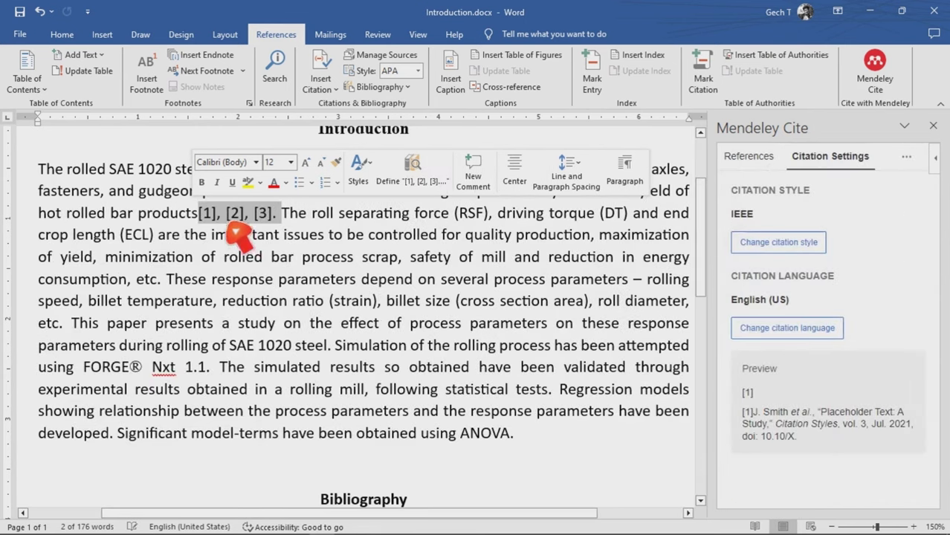
pyautogui.scroll(-5, 706, 239)
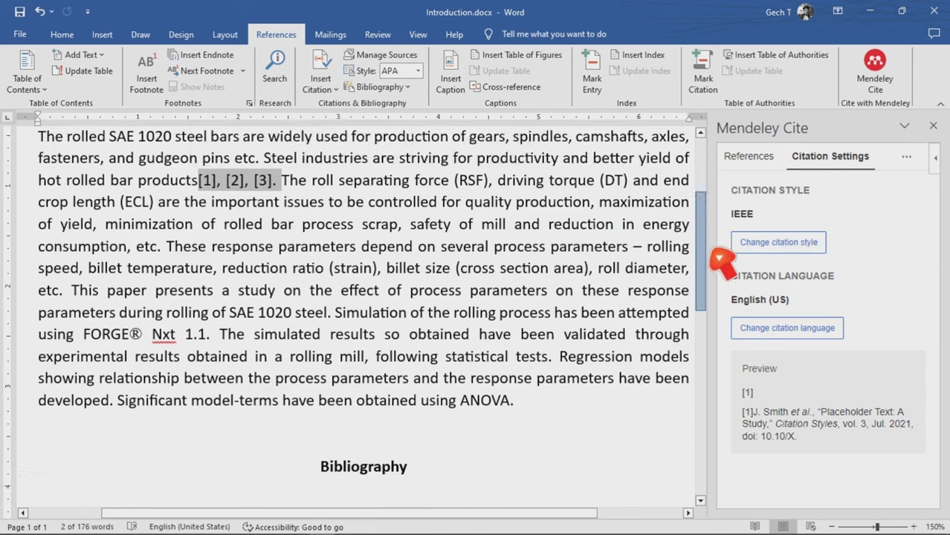
# Step: Add an empty line directly below the Bibliography heading
pyautogui.scroll(2, 746, 331)
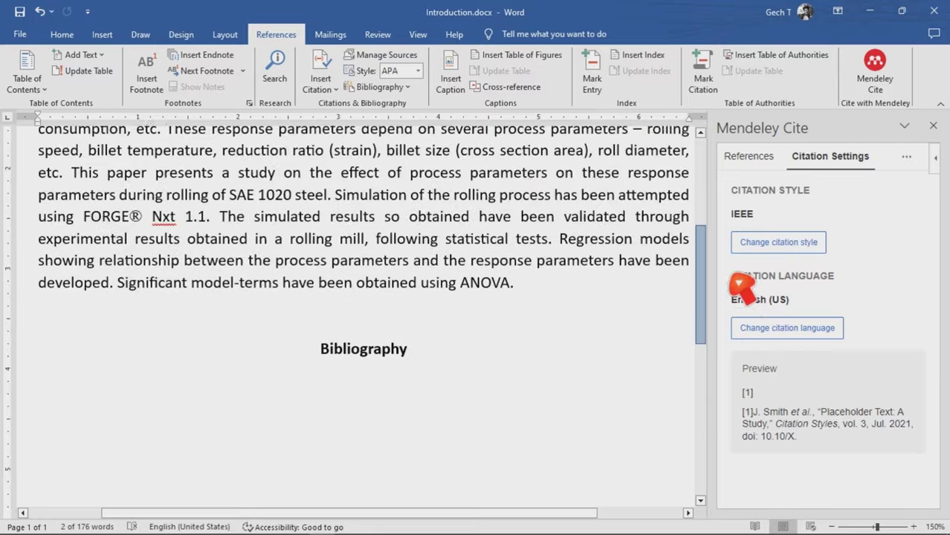
pyautogui.scroll(2, 746, 331)
pyautogui.scroll(-3, 751, 334)
pyautogui.scroll(-2, 765, 341)
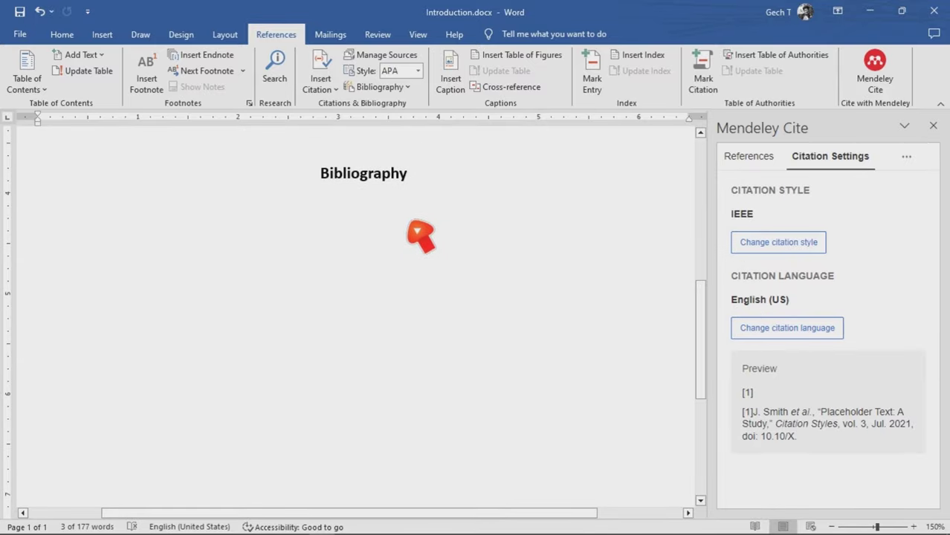
pyautogui.click(332, 231)
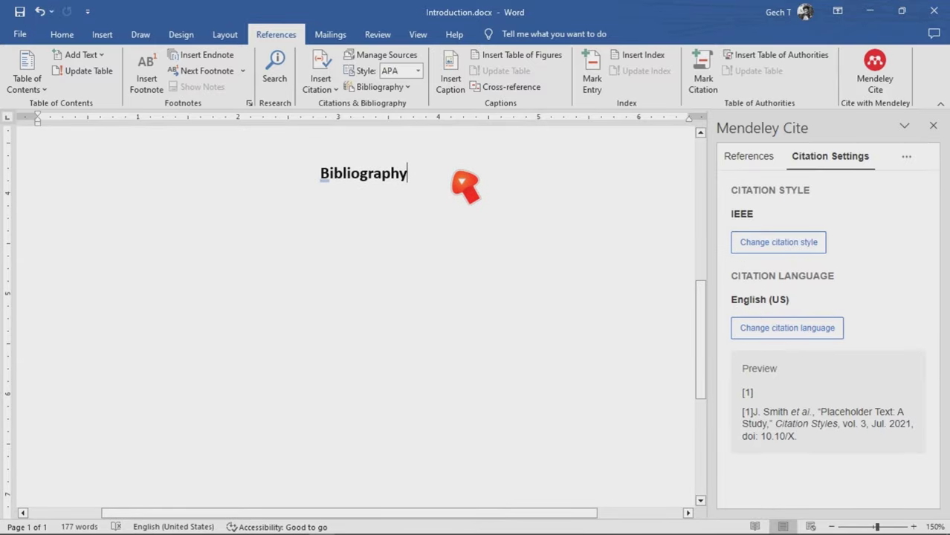
pyautogui.press('Return')
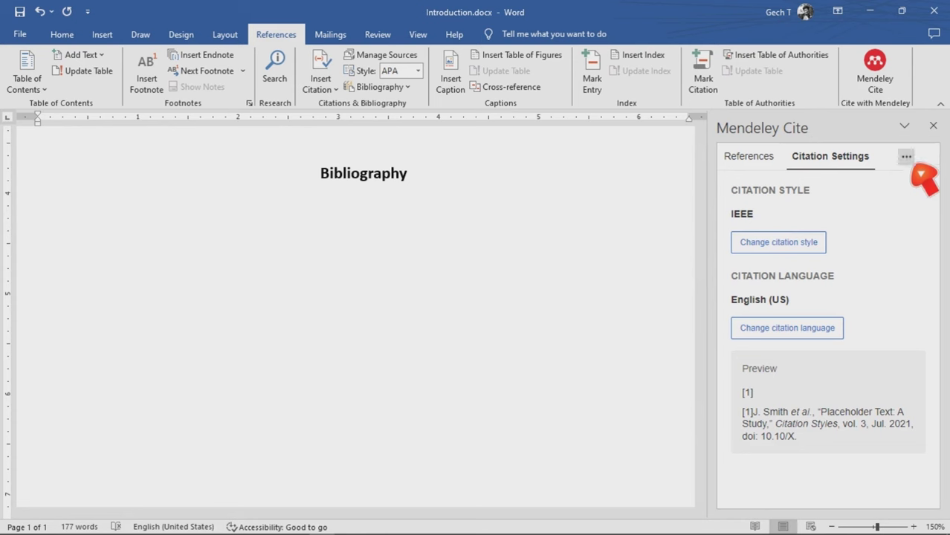
# Step: Insert the Mendeley Cite bibliography there and select its three numbered entries
pyautogui.click(906, 157)
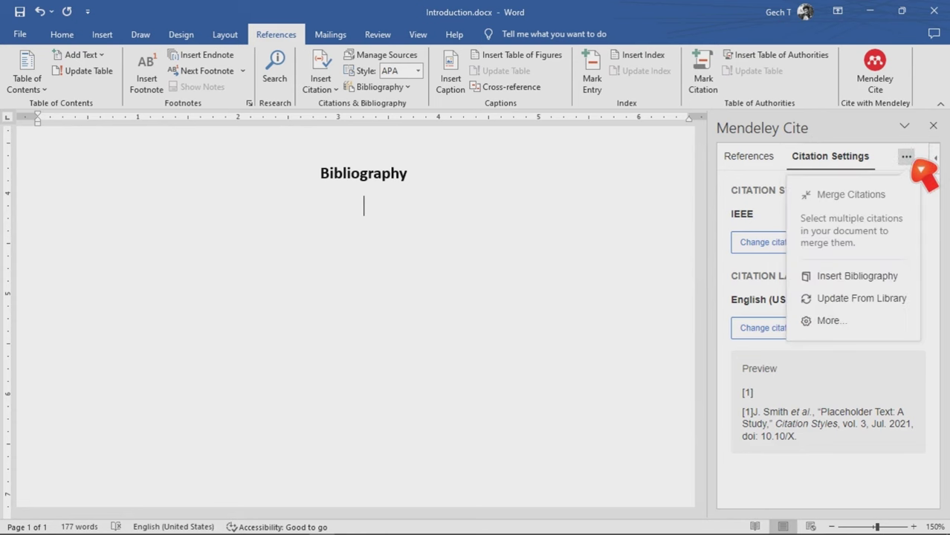
pyautogui.click(858, 279)
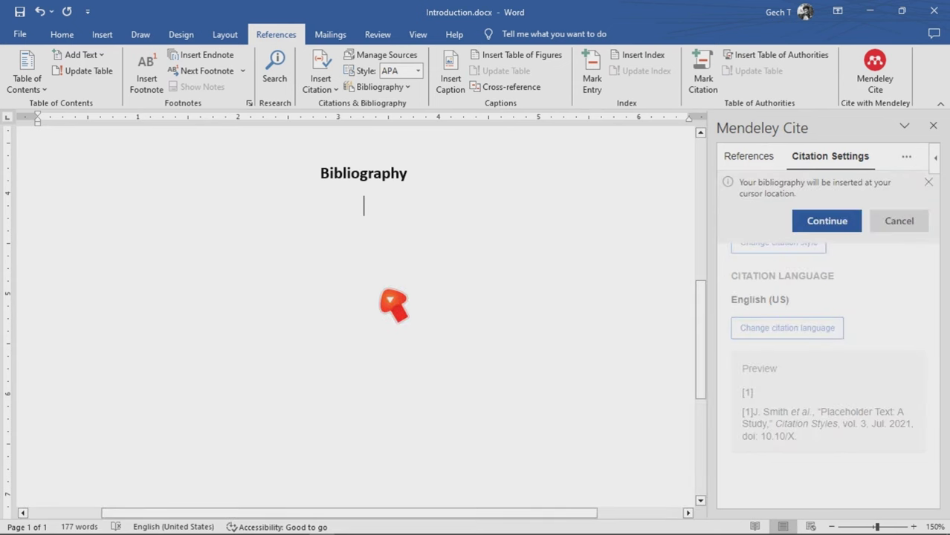
pyautogui.click(825, 233)
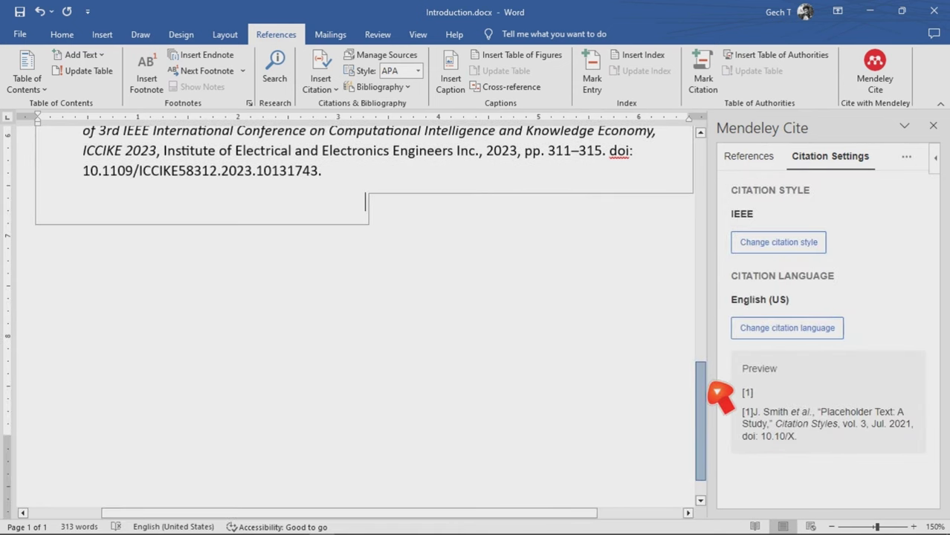
pyautogui.moveTo(715, 394); pyautogui.dragTo(719, 304)
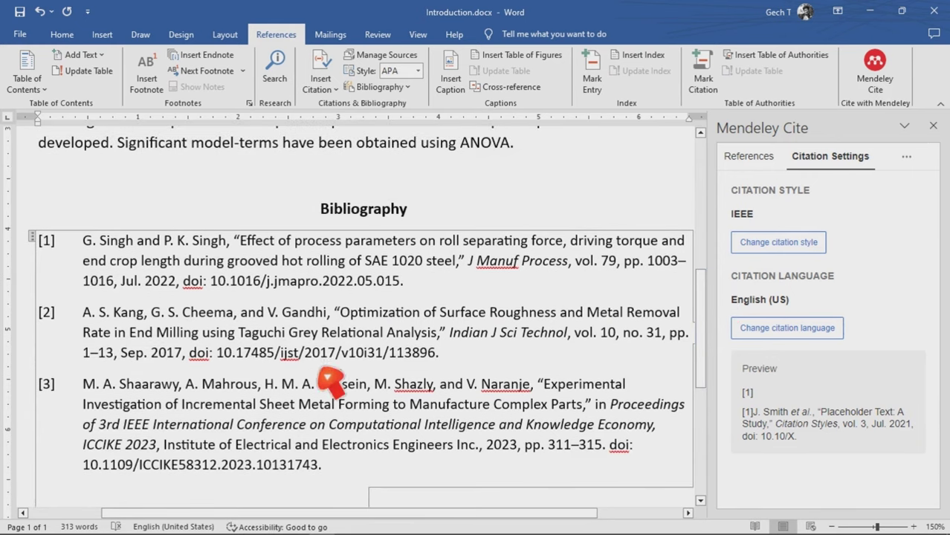
pyautogui.moveTo(348, 489); pyautogui.dragTo(38, 249)
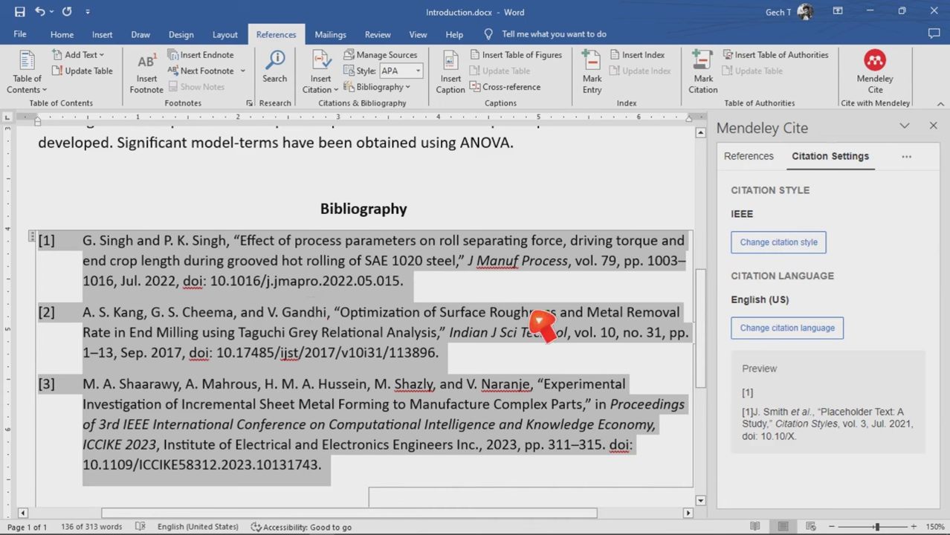
# Step: Apply the American Psychological Association 7th edition style and review the updated reference list
pyautogui.click(788, 247)
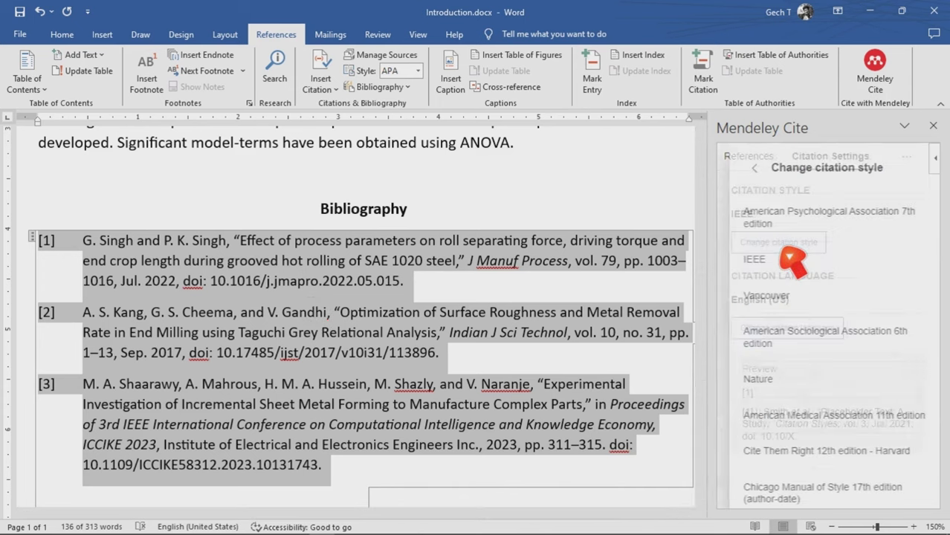
pyautogui.click(796, 229)
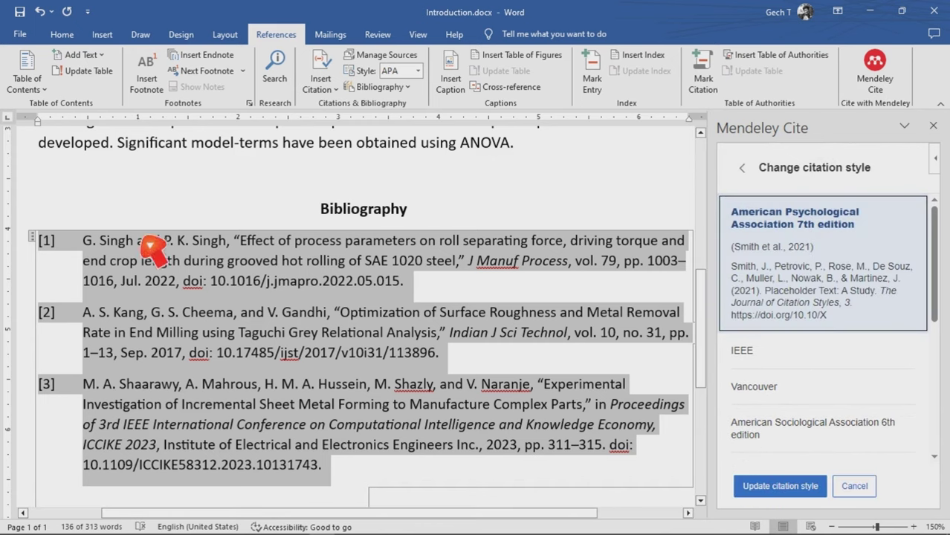
pyautogui.click(809, 495)
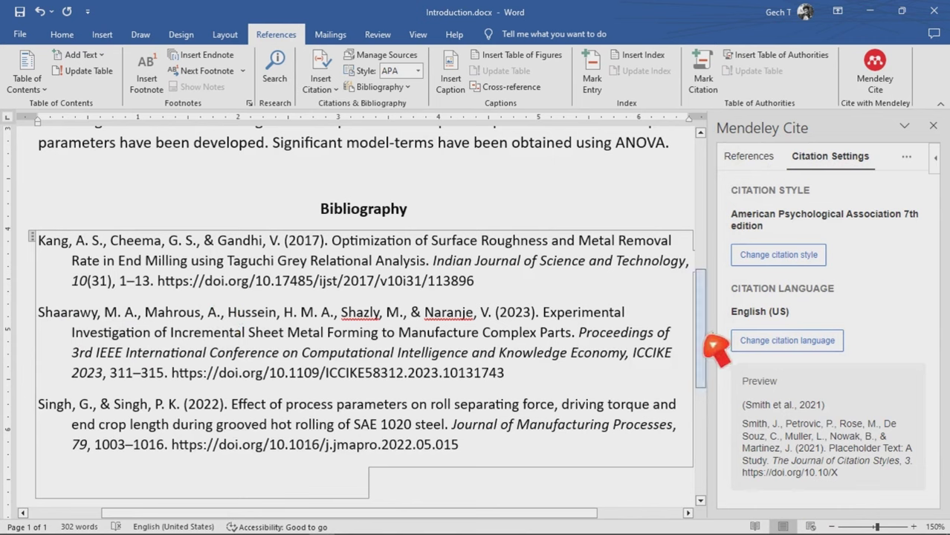
pyautogui.moveTo(715, 346)
pyautogui.mouseDown()
pyautogui.moveTo(736, 518)
pyautogui.moveTo(721, 254)
pyautogui.moveTo(689, 187)
pyautogui.moveTo(741, 249)
pyautogui.mouseUp()
pyautogui.scroll(-5, 767, 323)
pyautogui.scroll(-1, 774, 350)
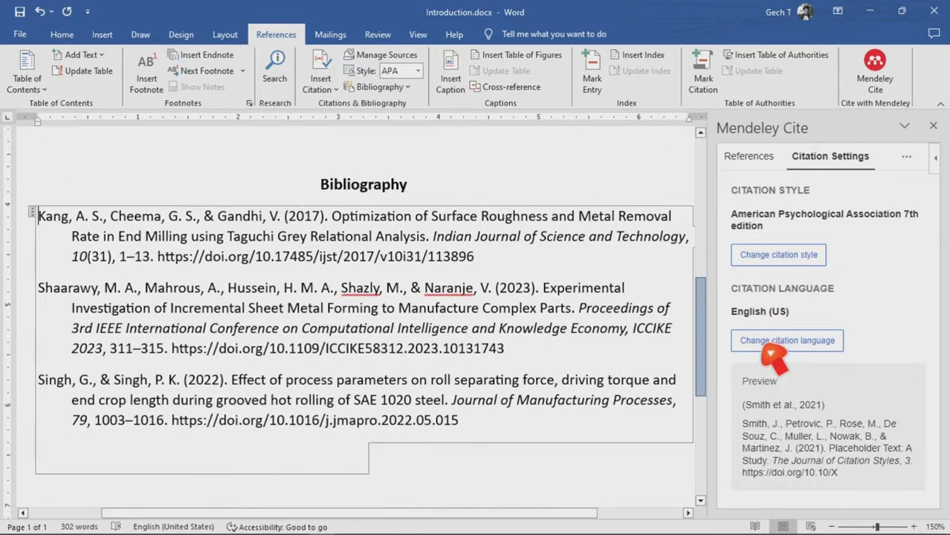
pyautogui.scroll(4, 773, 276)
pyautogui.scroll(2, 773, 275)
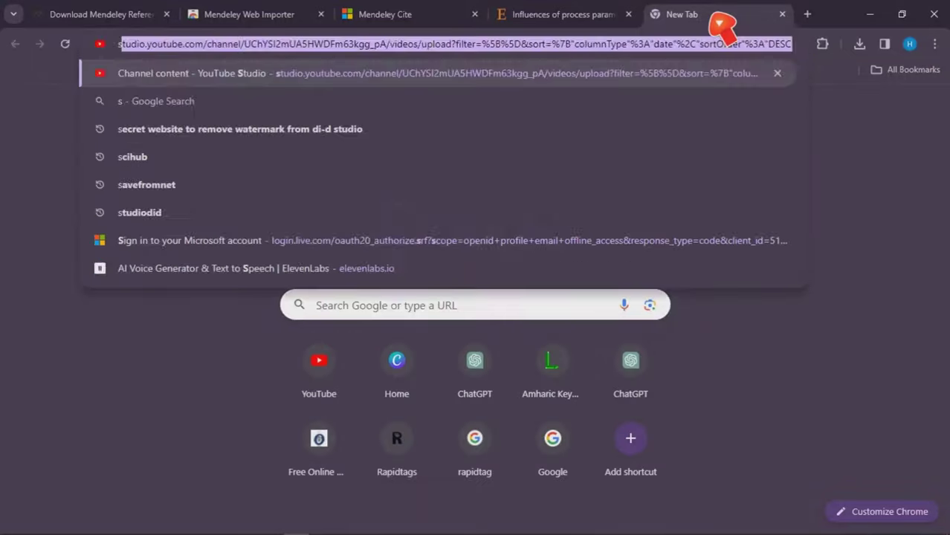
# Step: Search for Sci-Hub, open sci-hub.se, and look up the pasted ScienceDirect article link
pyautogui.write('c')
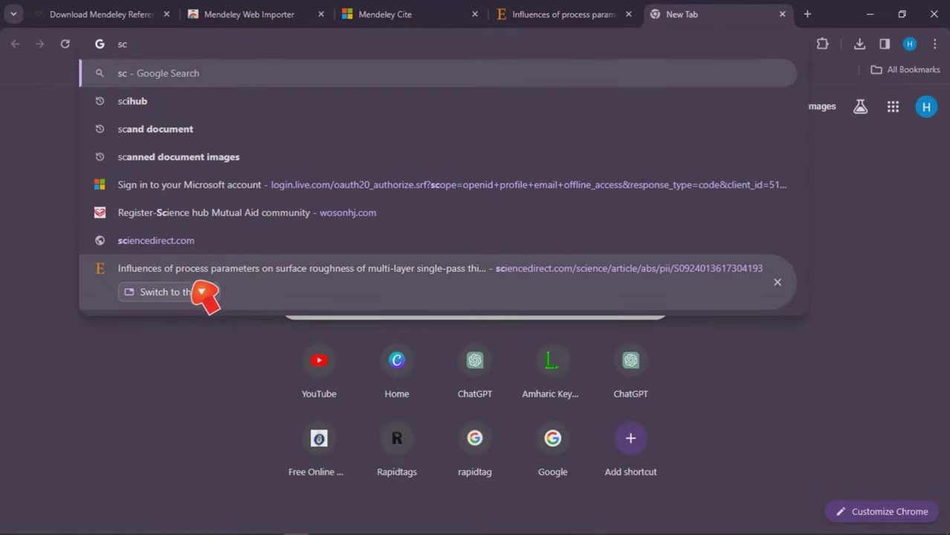
pyautogui.write('ihy')
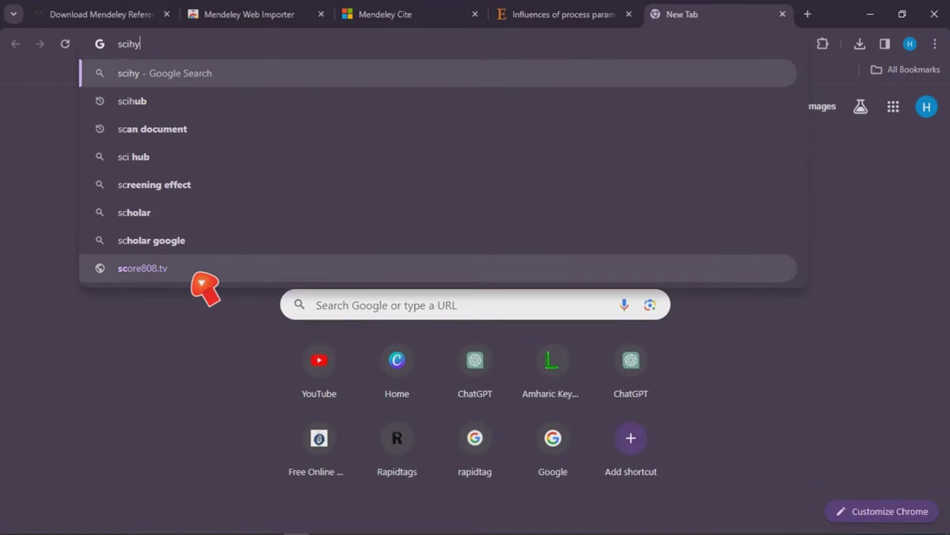
pyautogui.click(139, 102)
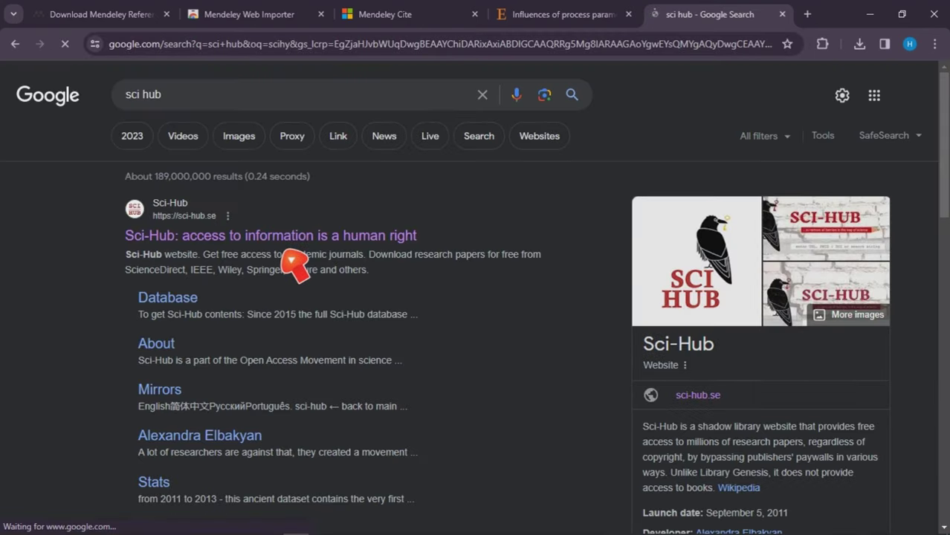
pyautogui.click(292, 237)
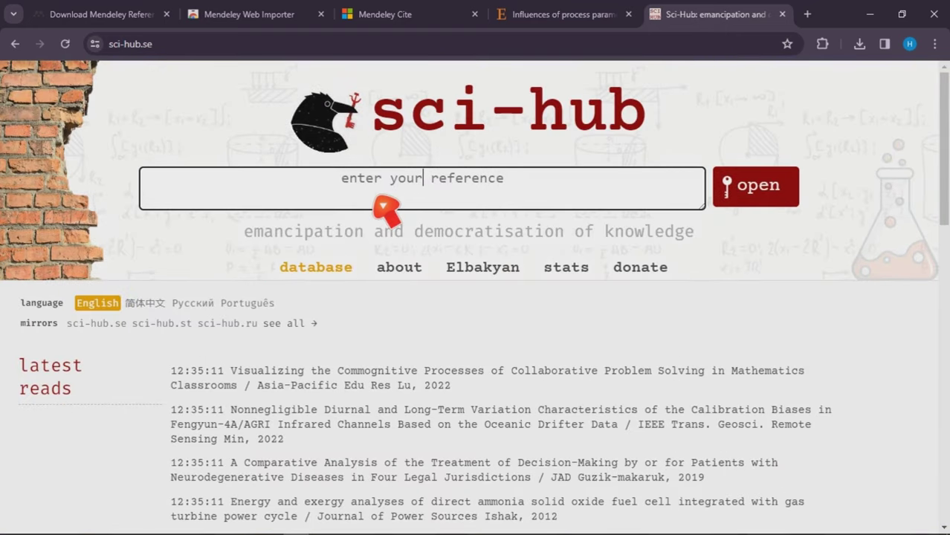
pyautogui.rightClick(376, 199)
pyautogui.click(427, 329)
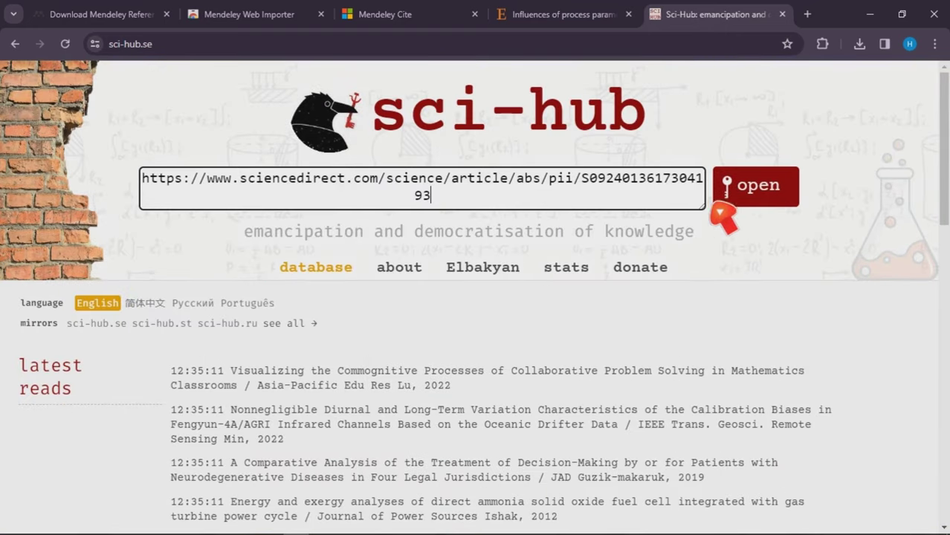
pyautogui.click(732, 186)
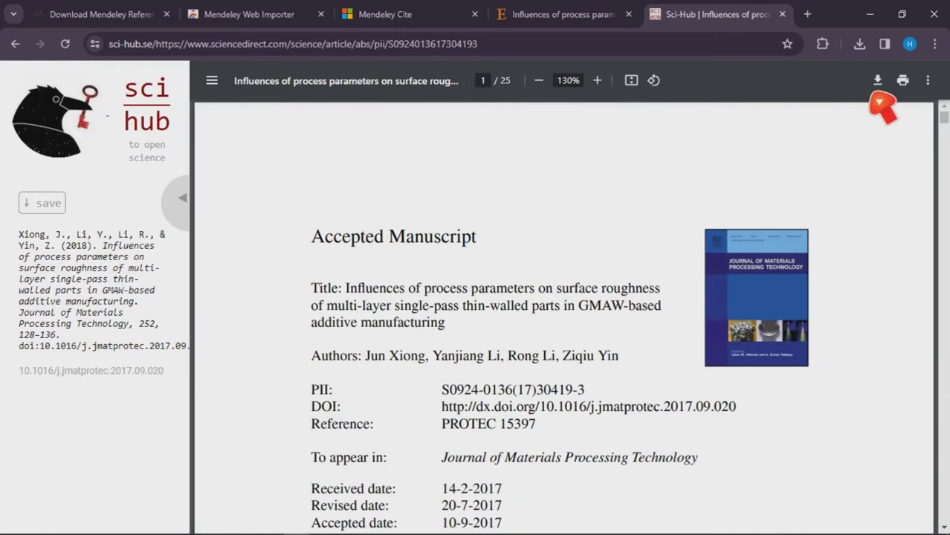
# Step: Save the paper as xiong2018.pdf in the Mendeley Sample folder, then minimise Chrome
pyautogui.click(878, 80)
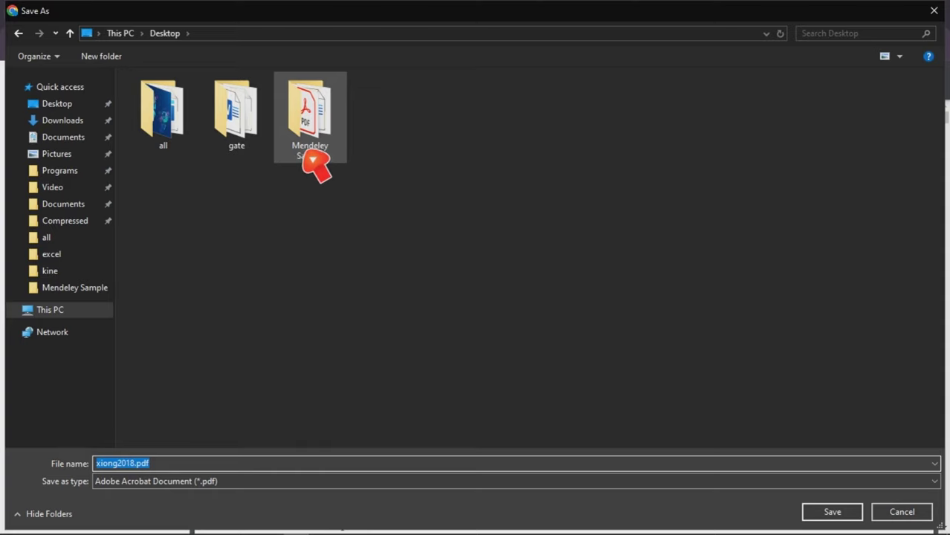
pyautogui.click(312, 152)
pyautogui.click(826, 513)
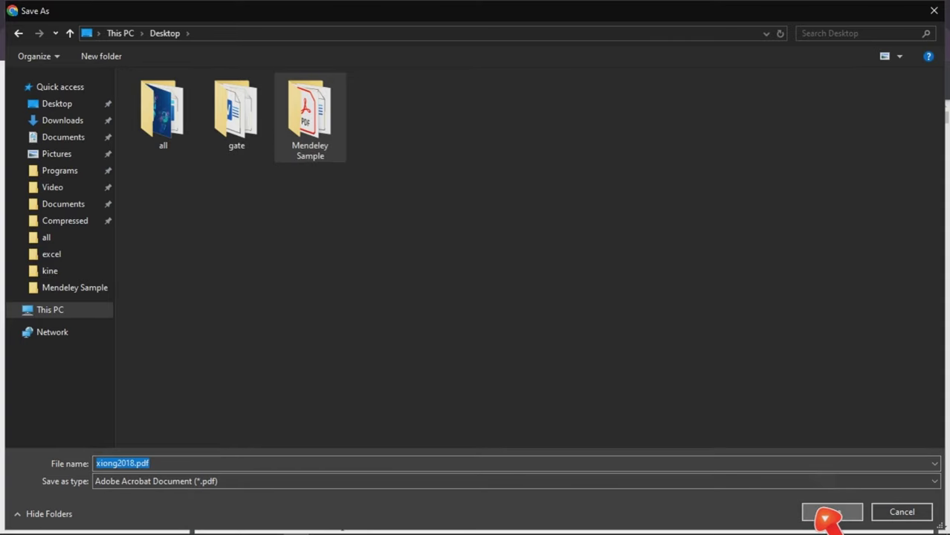
pyautogui.click(825, 514)
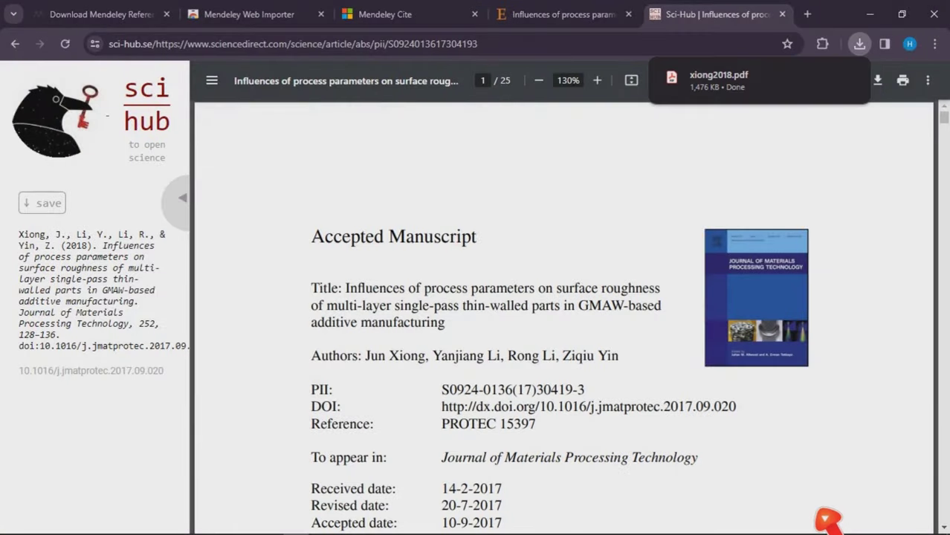
pyautogui.click(870, 15)
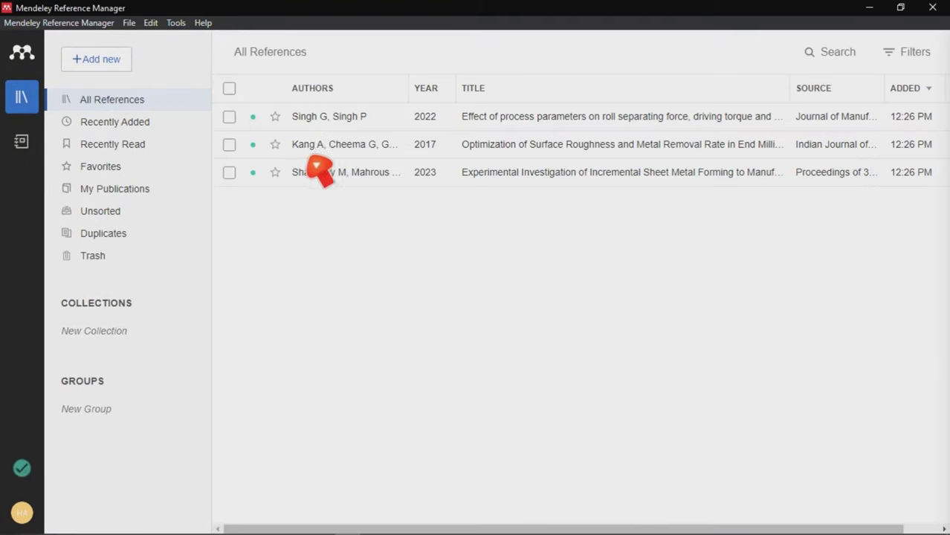
# Step: Add xiong2018.pdf from the Mendeley Sample folder as a new reference, then close Mendeley
pyautogui.click(119, 64)
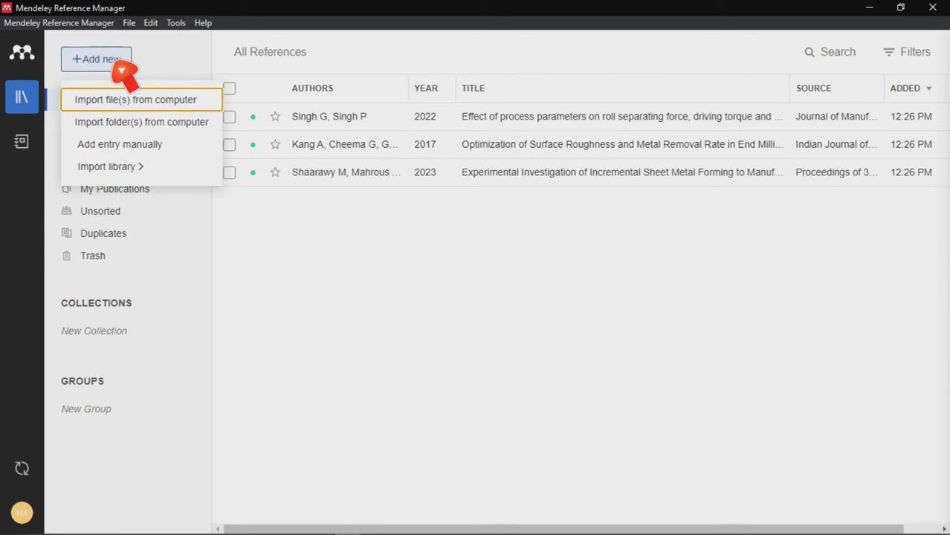
pyautogui.click(139, 100)
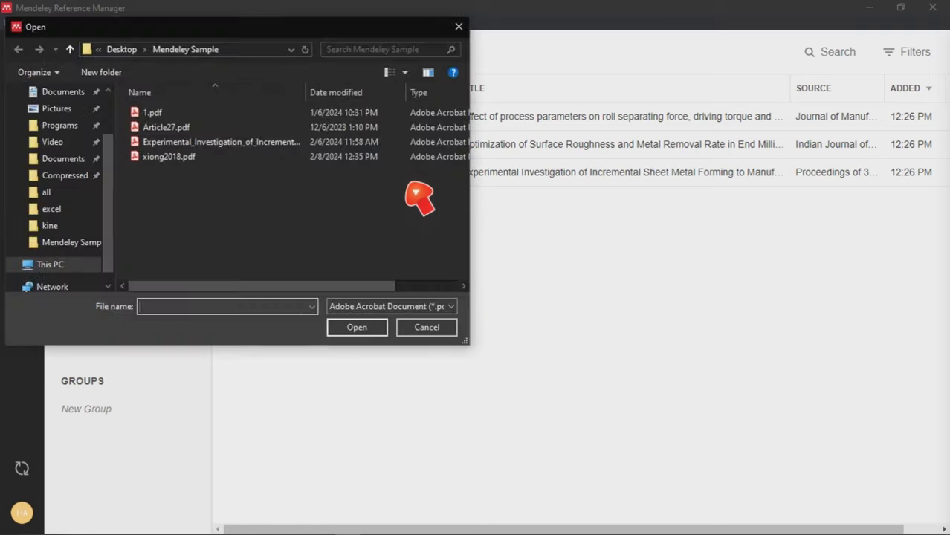
pyautogui.click(182, 158)
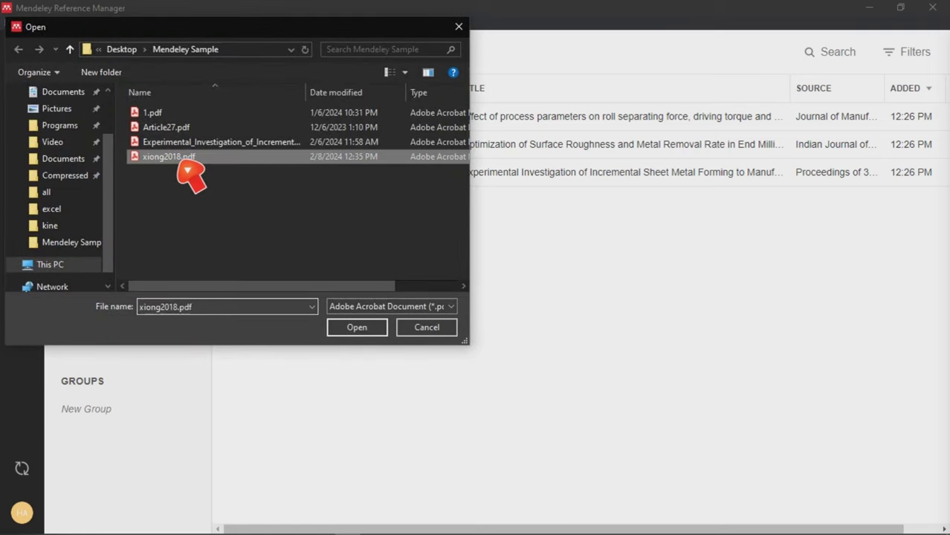
pyautogui.click(361, 329)
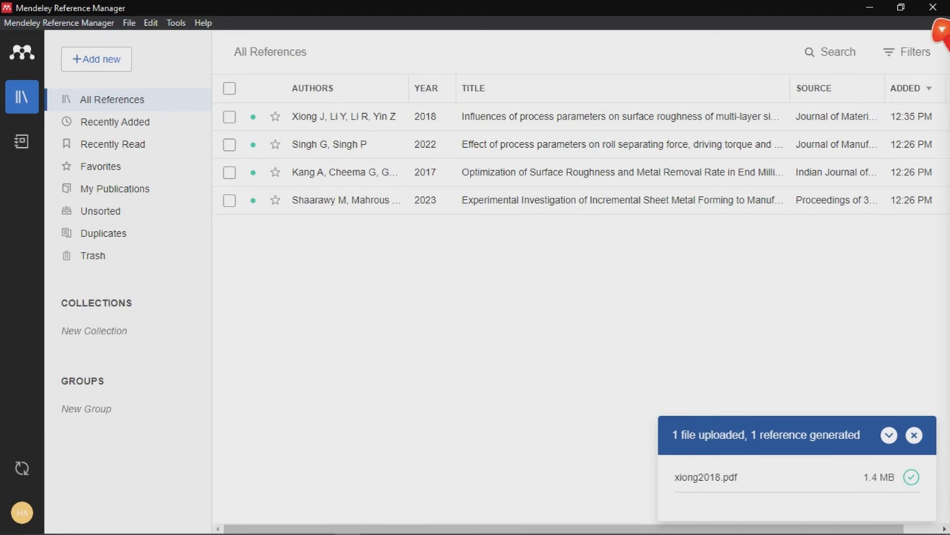
pyautogui.click(934, 9)
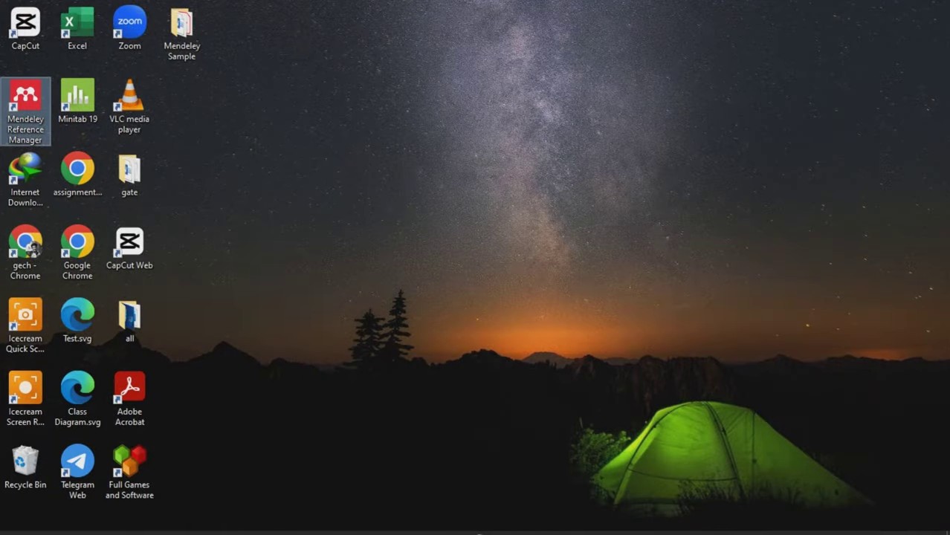
# Step: Bring the Introduction document back in Word and refresh the Mendeley Cite reference list
pyautogui.click(321, 524)
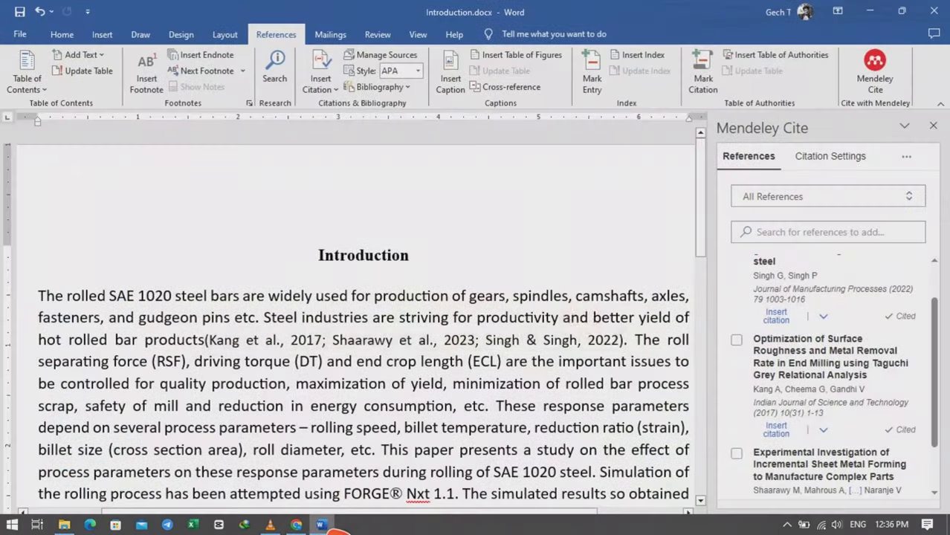
pyautogui.scroll(-2, 830, 376)
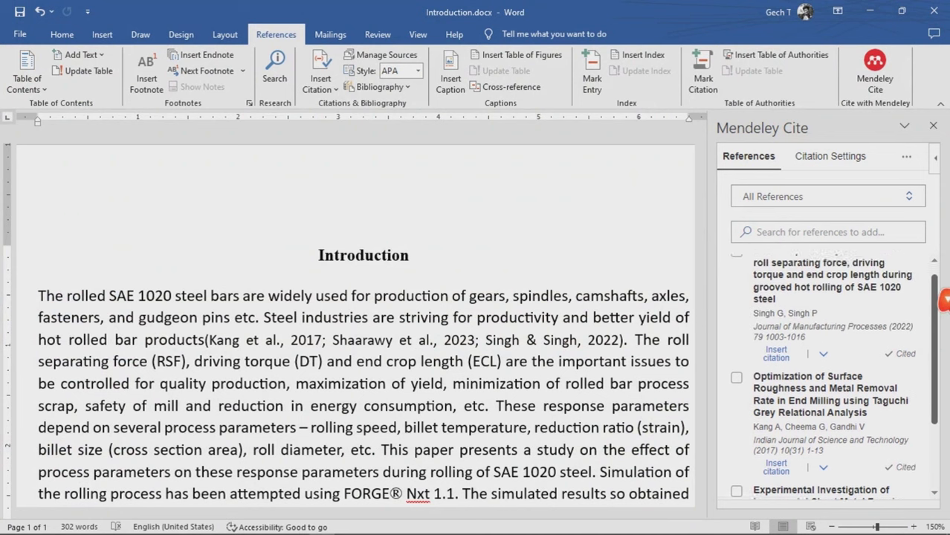
pyautogui.rightClick(739, 260)
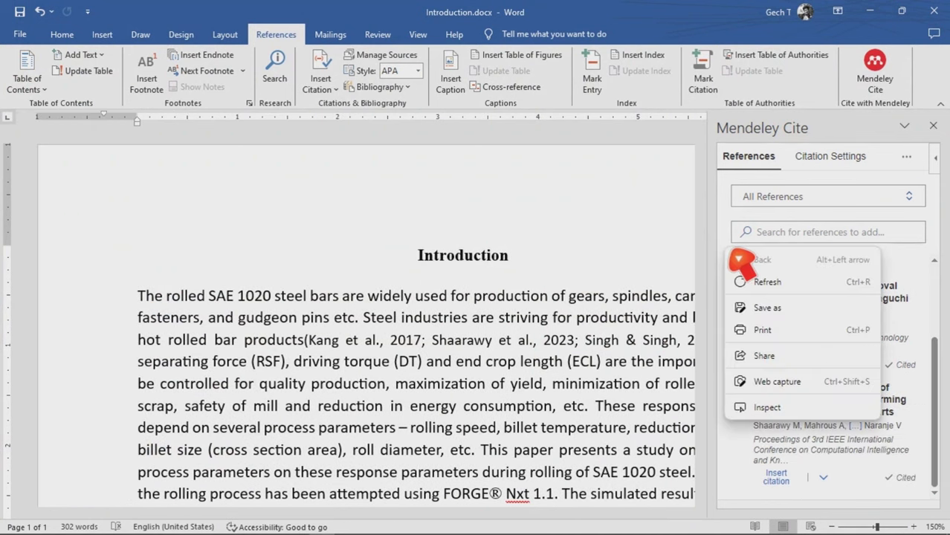
pyautogui.click(772, 290)
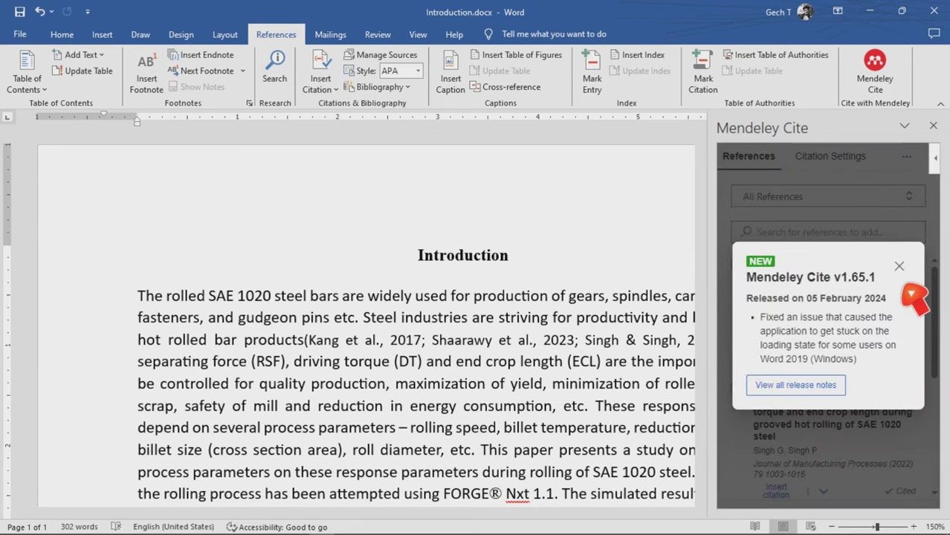
# Step: Dismiss the release-notes and Merging citations popups in the Mendeley Cite pane
pyautogui.click(900, 268)
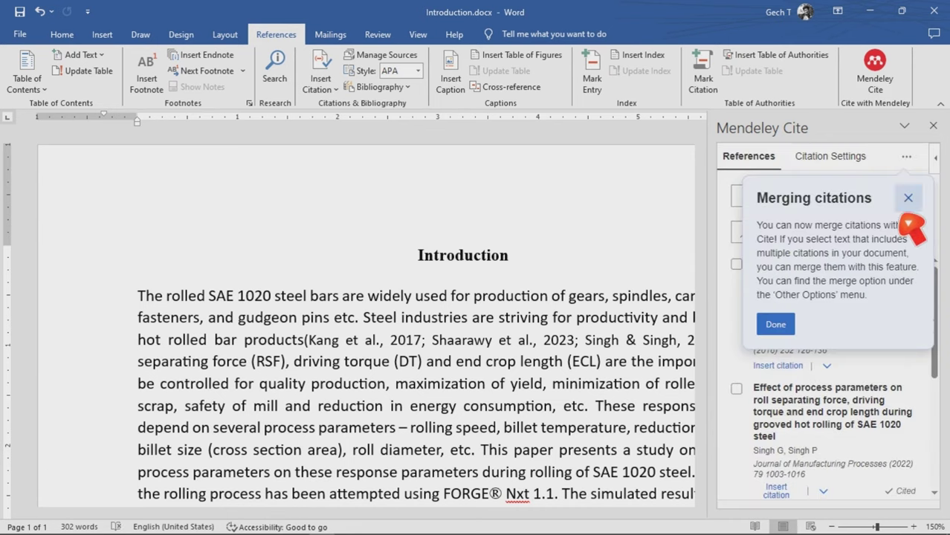
pyautogui.click(908, 199)
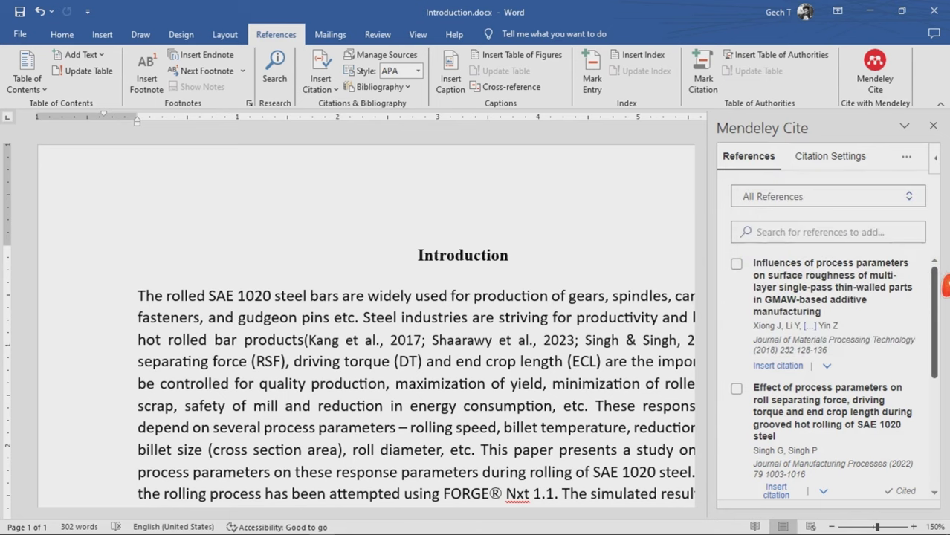
pyautogui.scroll(-3, 825, 372)
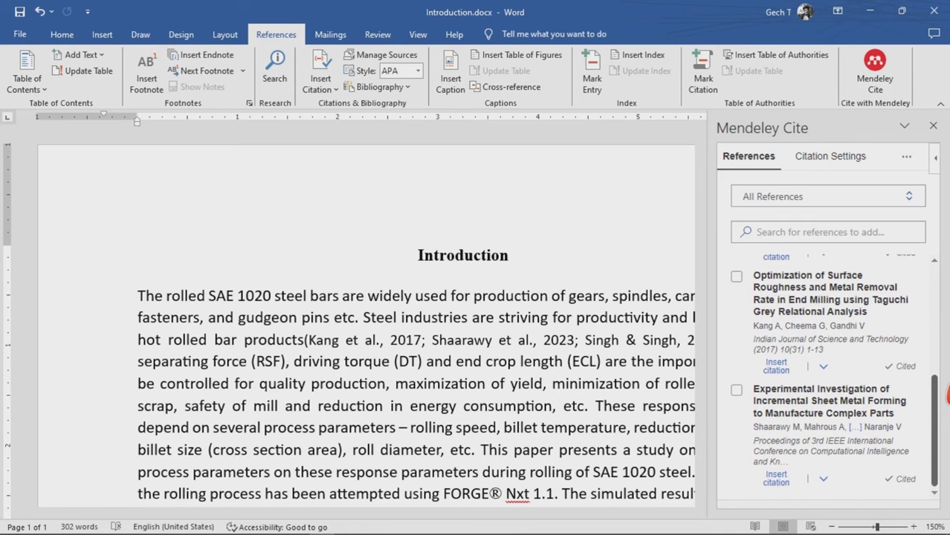
pyautogui.moveTo(946, 394)
pyautogui.mouseDown()
pyautogui.moveTo(943, 299)
pyautogui.moveTo(884, 275)
pyautogui.mouseUp()
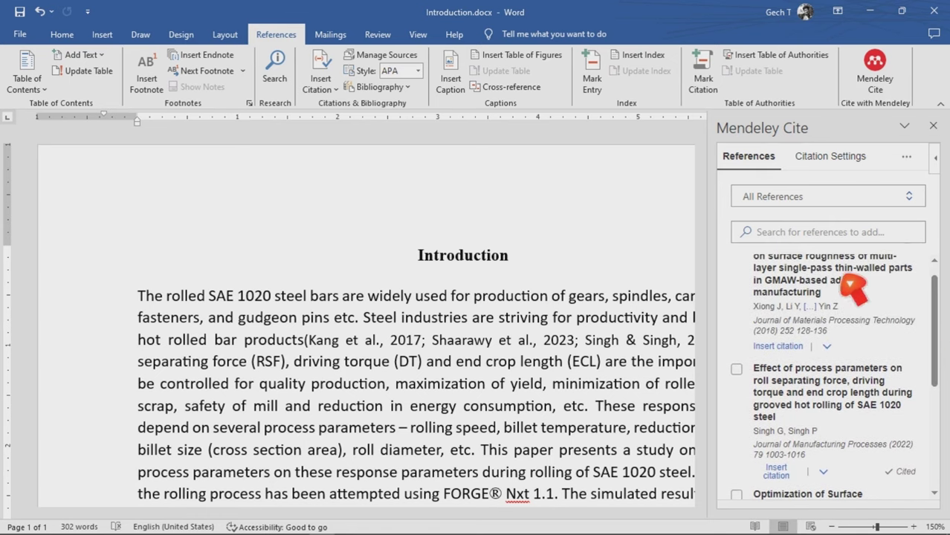
pyautogui.scroll(1, 945, 325)
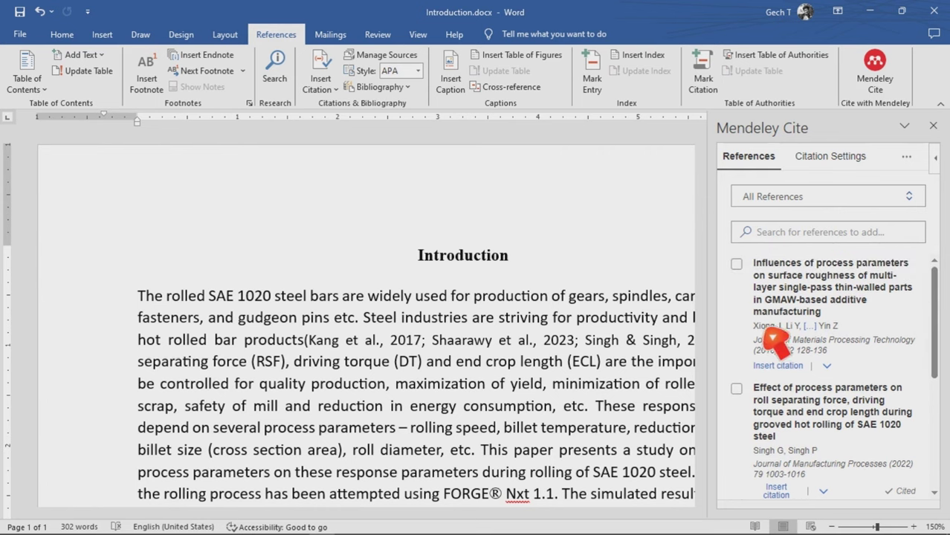
# Step: Insert the (Xiong et al., 2018) citation after "energy consumption, etc" via Mendeley Cite
pyautogui.moveTo(810, 332); pyautogui.dragTo(844, 328)
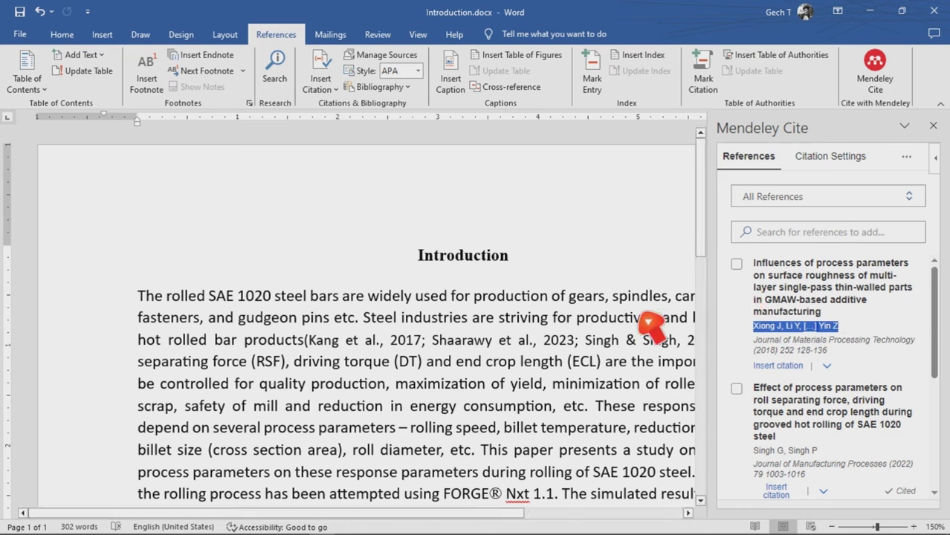
pyautogui.click(736, 265)
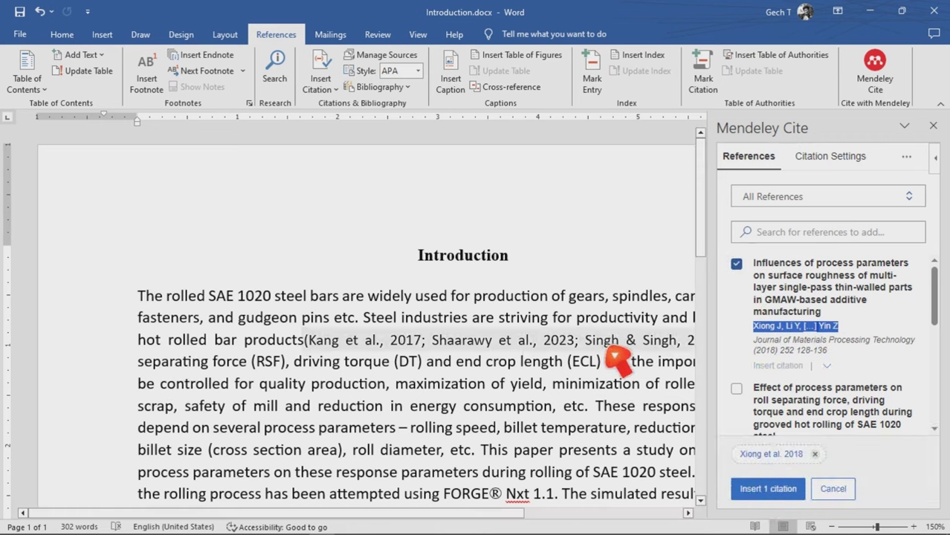
pyautogui.scroll(-2, 944, 304)
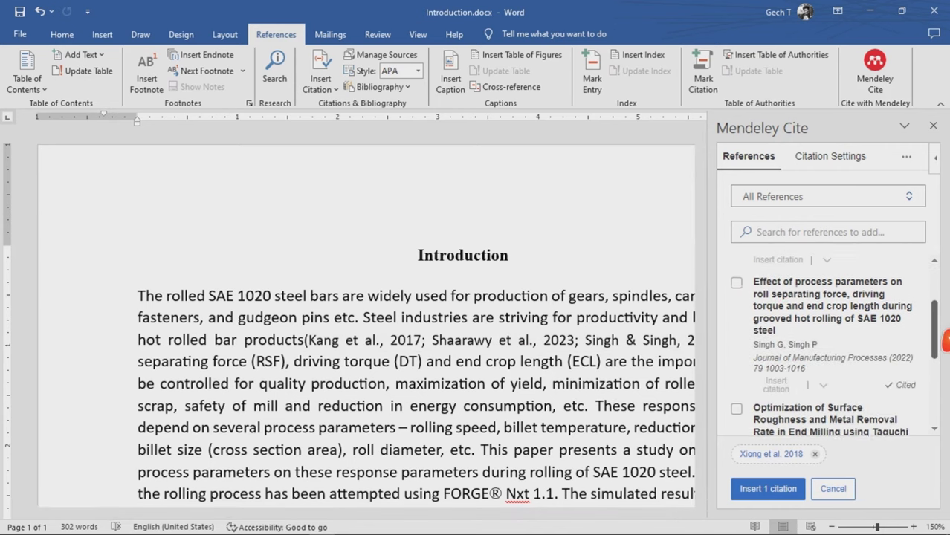
pyautogui.scroll(-1, 944, 316)
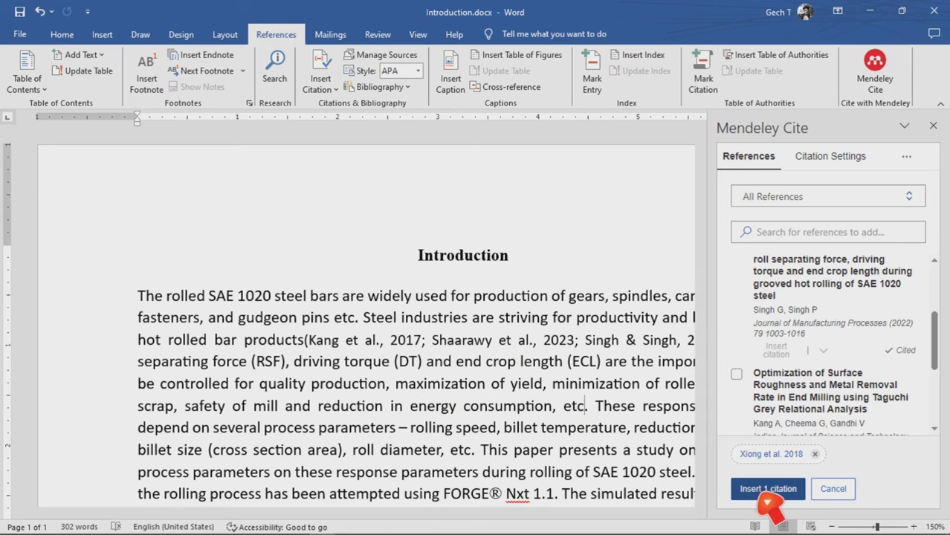
pyautogui.click(765, 497)
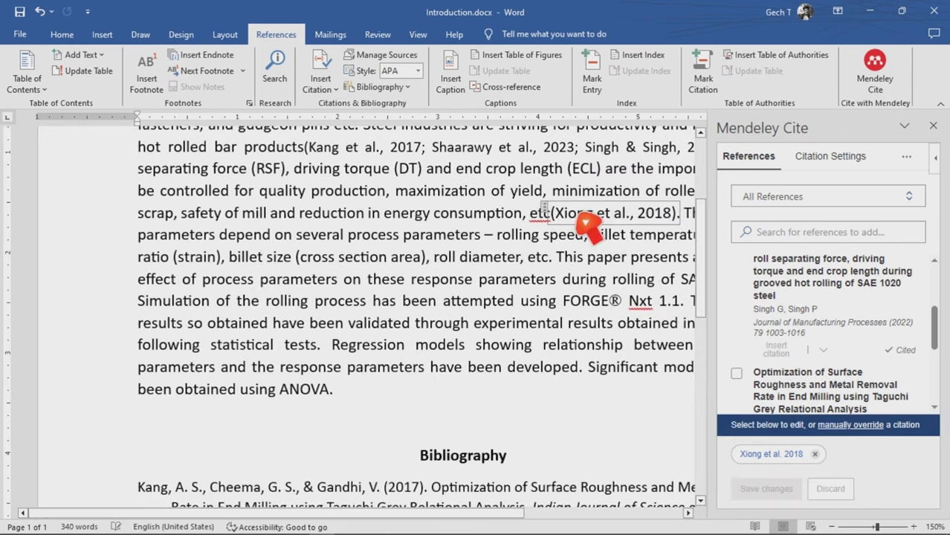
pyautogui.scroll(-1, 710, 226)
pyautogui.scroll(-1, 710, 227)
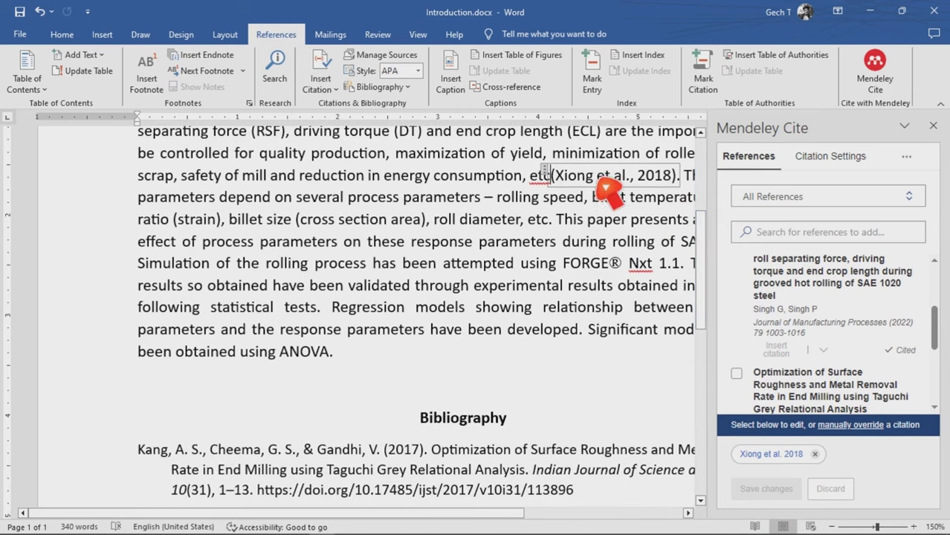
pyautogui.moveTo(568, 186); pyautogui.dragTo(672, 194)
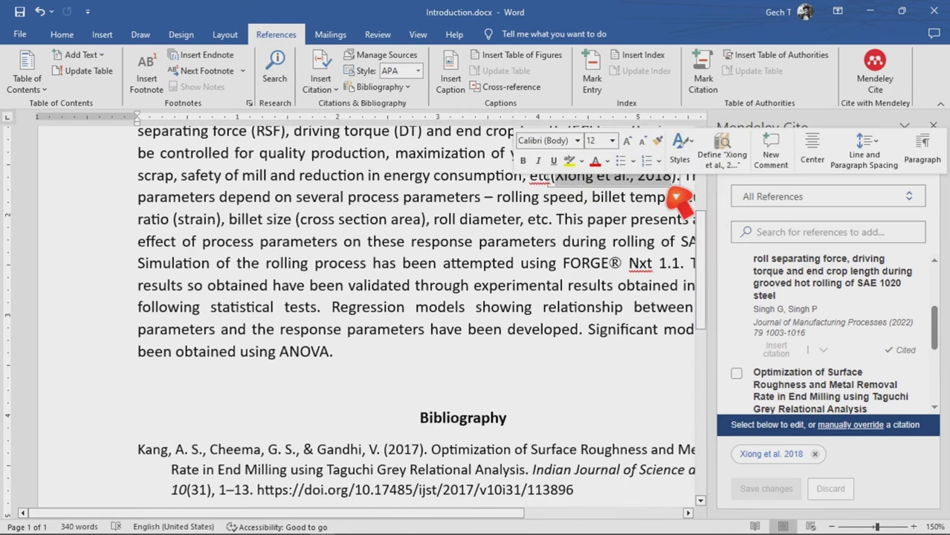
pyautogui.scroll(-8, 715, 249)
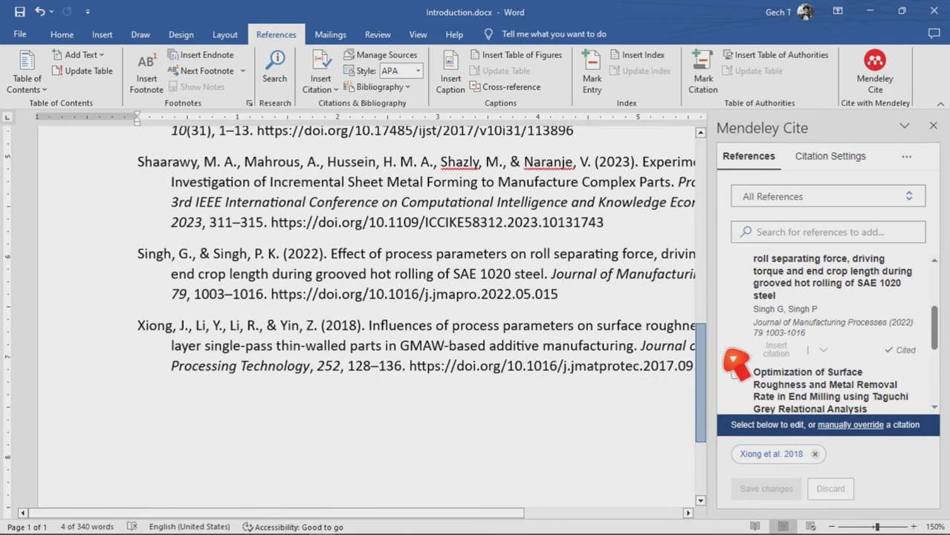
pyautogui.scroll(2, 721, 360)
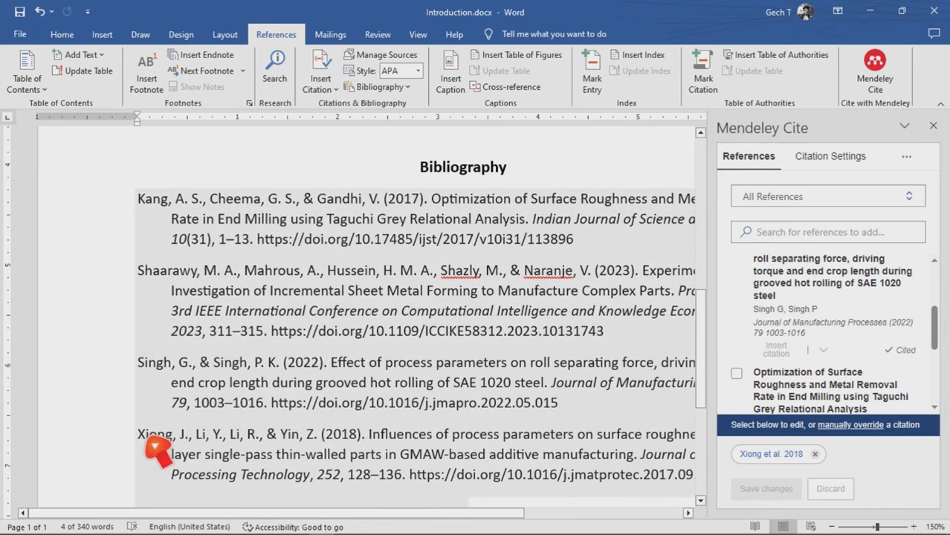
pyautogui.moveTo(152, 445); pyautogui.dragTo(654, 482)
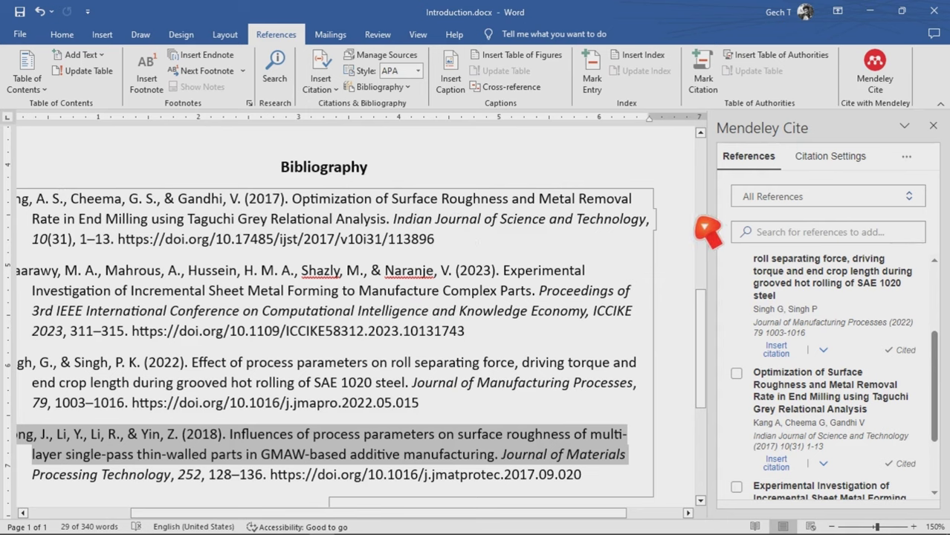
pyautogui.moveTo(710, 327); pyautogui.dragTo(712, 163)
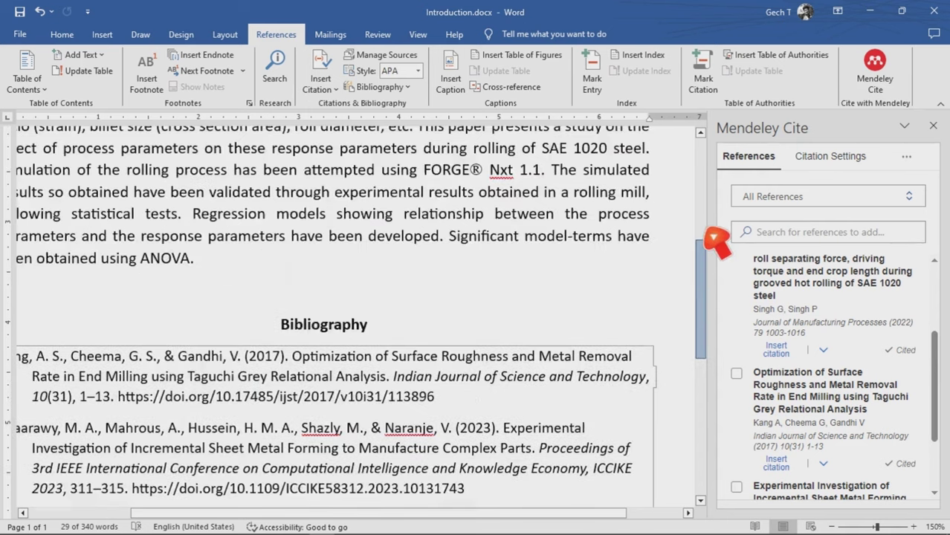